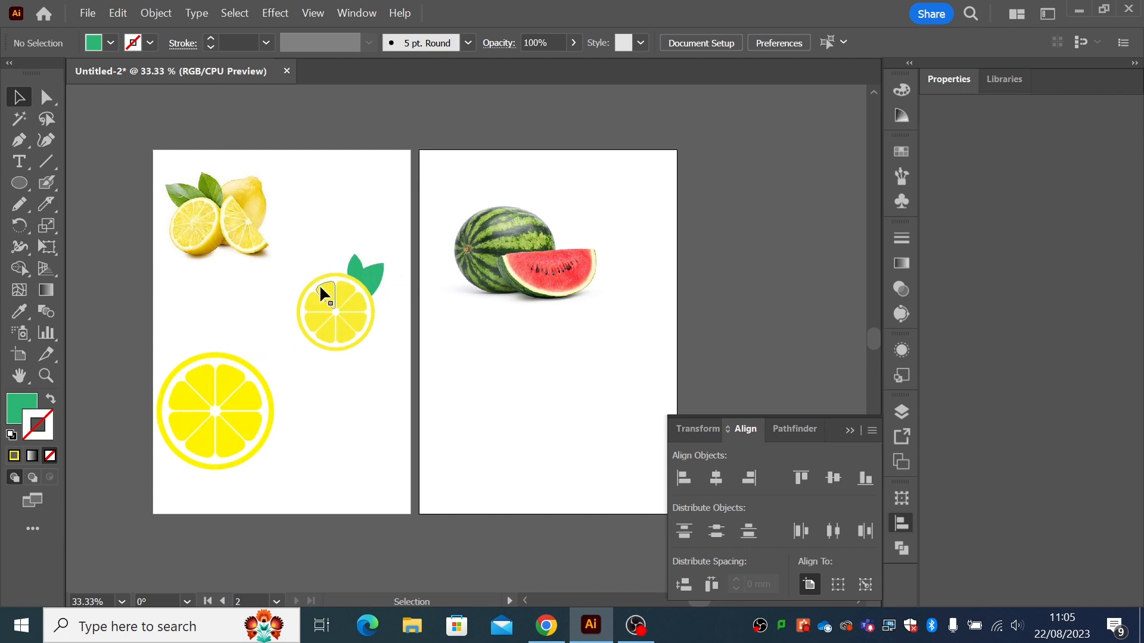
# Move the small lemon slice with its leaves slightly up and to the left on the first artboard.
pyautogui.moveTo(319, 296); pyautogui.dragTo(340, 322)
pyautogui.click(355, 348)
pyautogui.click(395, 310)
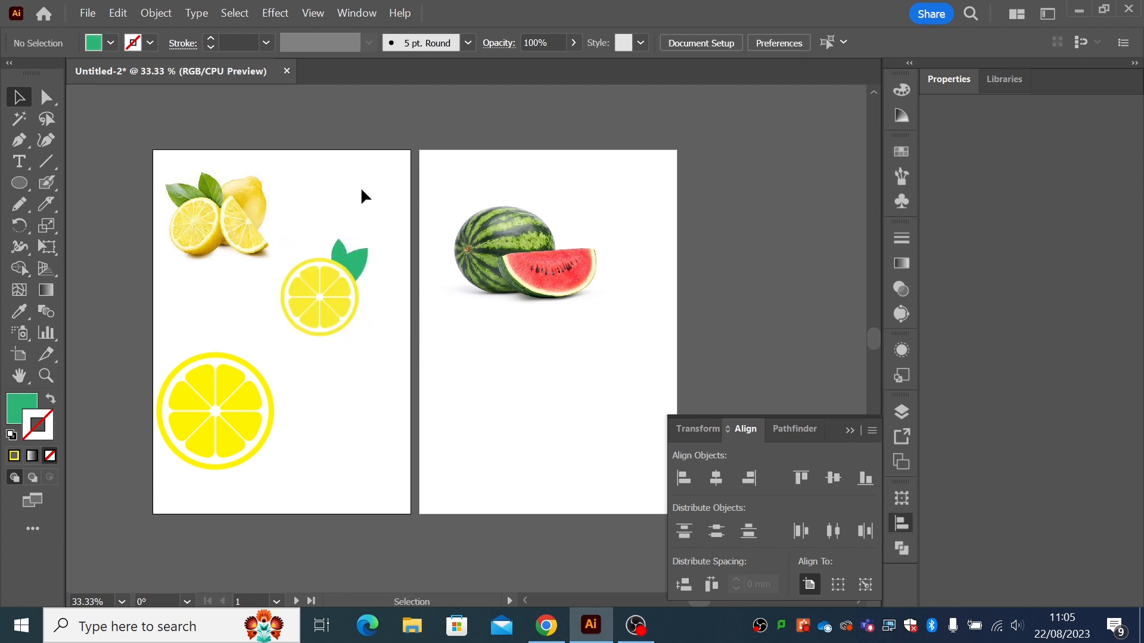
# Move the watermelon photo slightly toward the upper-left corner of the second artboard.
pyautogui.moveTo(527, 288)
pyautogui.mouseDown()
pyautogui.moveTo(518, 266)
pyautogui.moveTo(524, 287)
pyautogui.mouseUp()
pyautogui.click(532, 357)
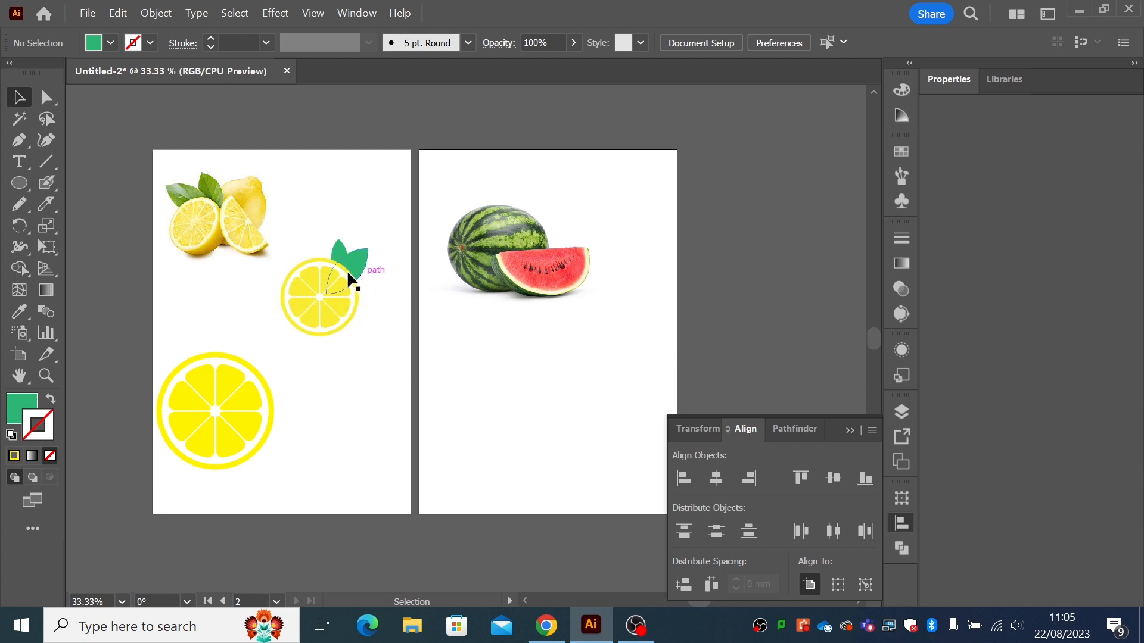
pyautogui.moveTo(522, 275); pyautogui.dragTo(511, 268)
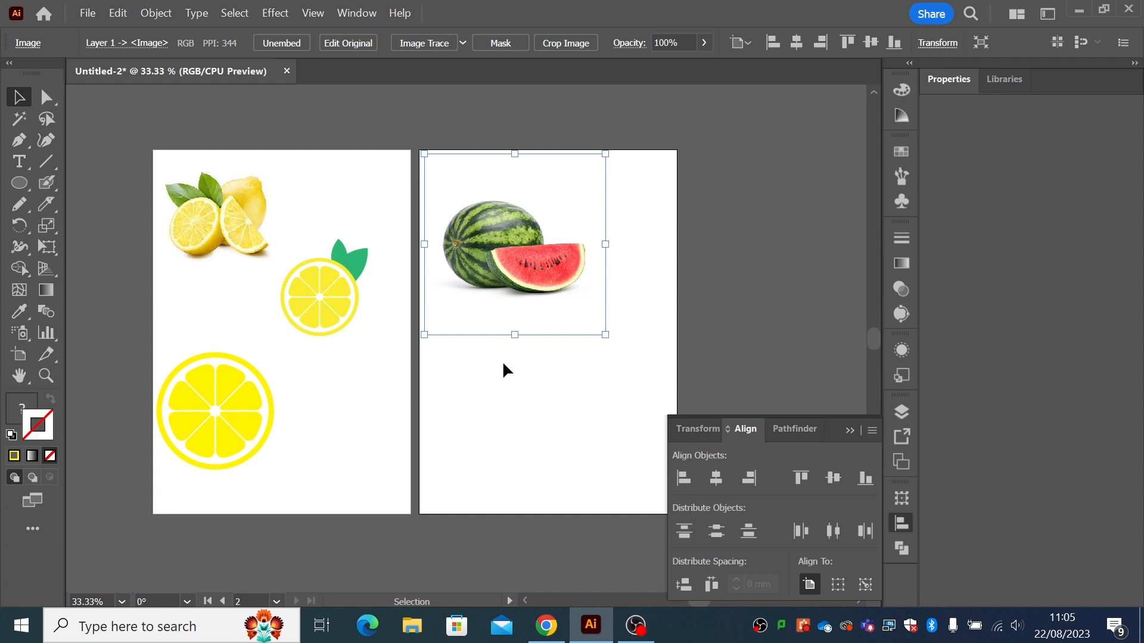
# Draw a green circle about 126 mm in diameter with the Ellipse tool and position it just below the watermelon photo.
pyautogui.press('space')
pyautogui.moveTo(508, 355); pyautogui.dragTo(426, 314)
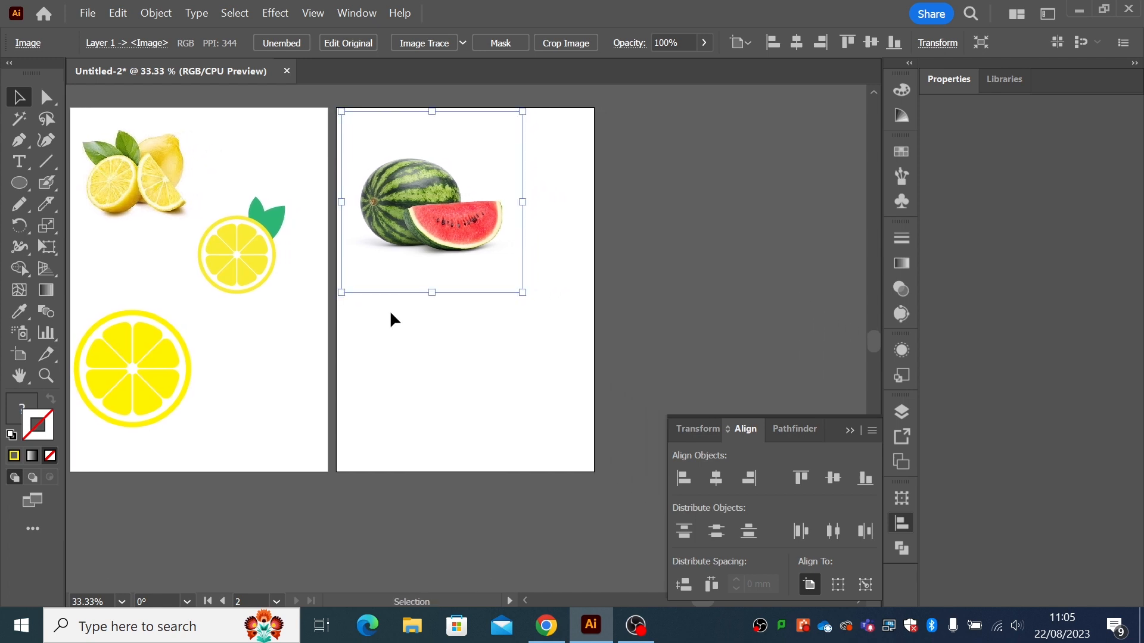
pyautogui.click(46, 375)
pyautogui.moveTo(322, 122); pyautogui.dragTo(622, 469)
pyautogui.press('space')
pyautogui.moveTo(564, 401); pyautogui.dragTo(500, 388)
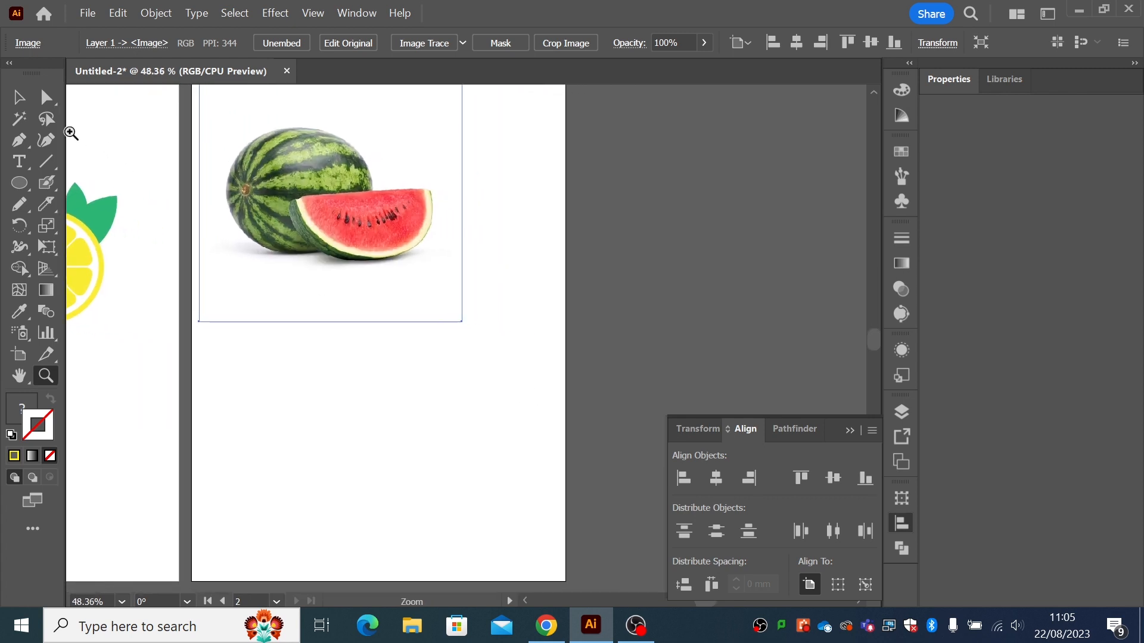
pyautogui.press('v')
pyautogui.click(19, 183)
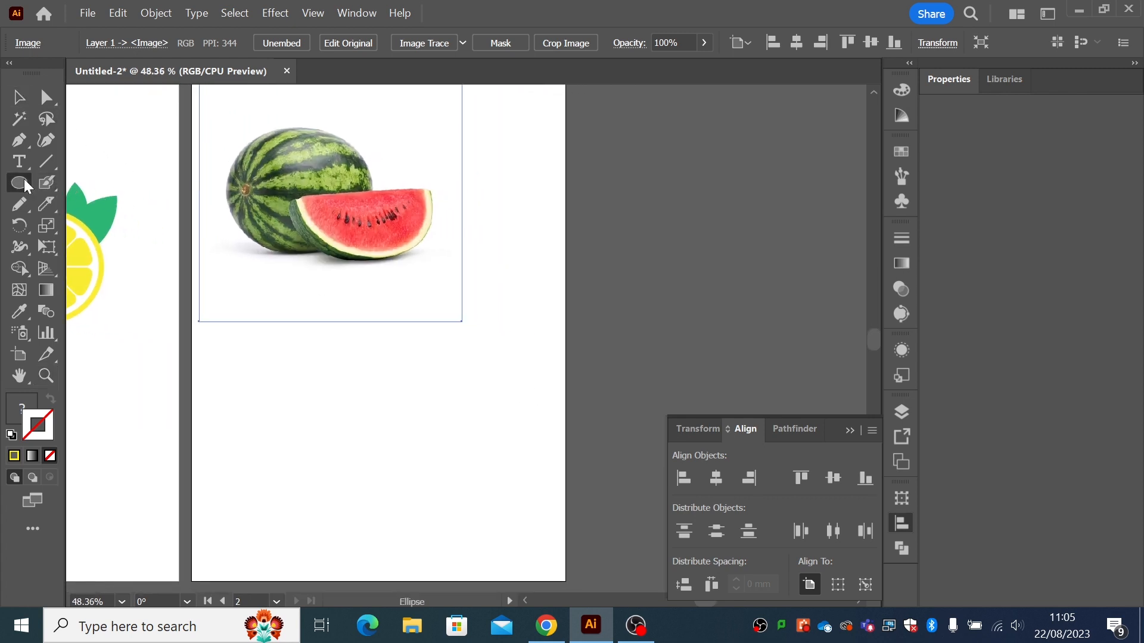
pyautogui.moveTo(269, 340); pyautogui.dragTo(495, 530)
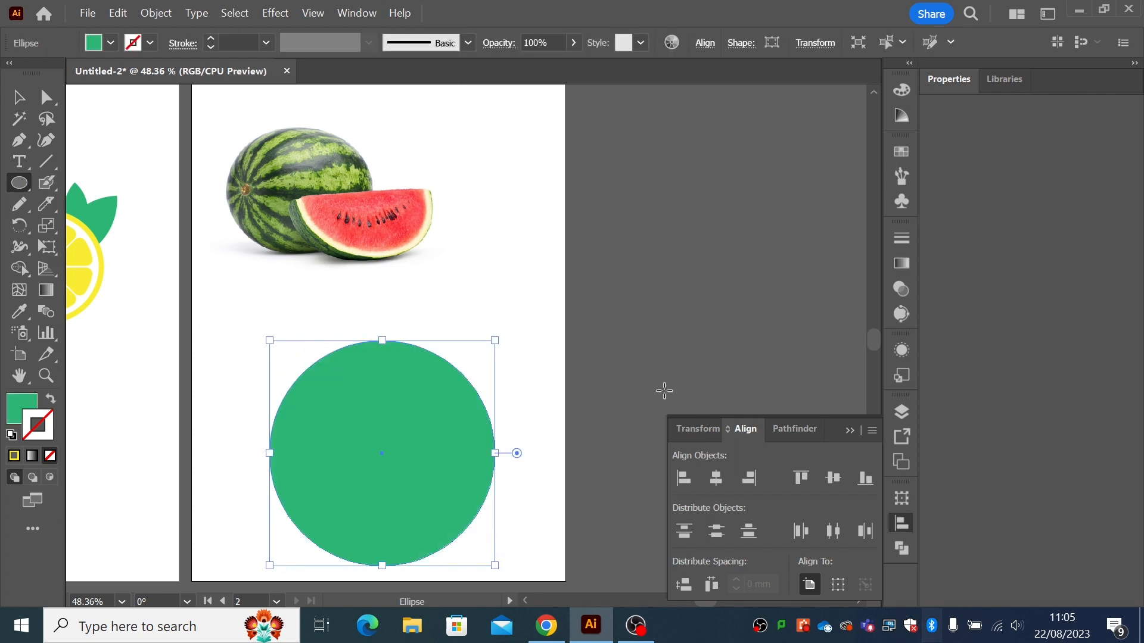
pyautogui.click(19, 96)
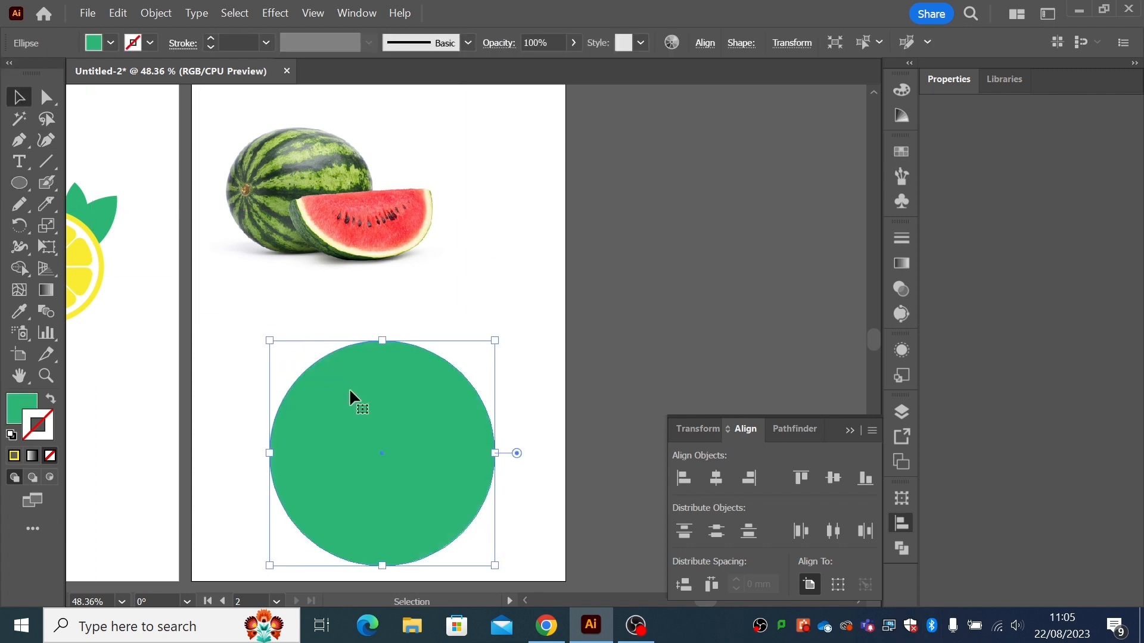
pyautogui.moveTo(349, 389); pyautogui.dragTo(330, 355)
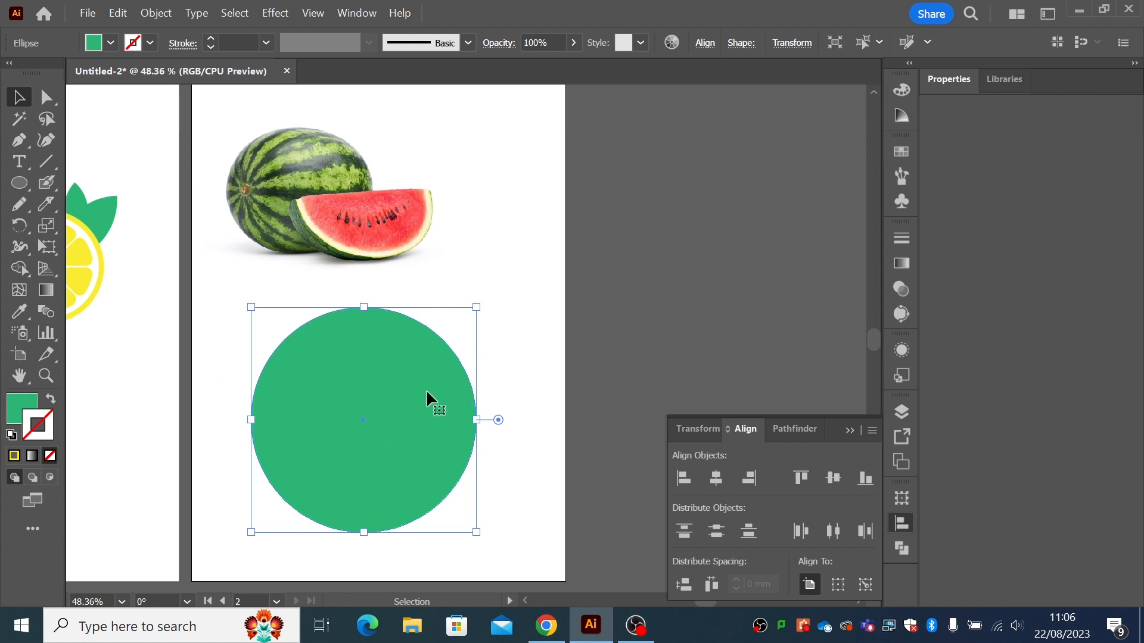
pyautogui.moveTo(422, 394); pyautogui.dragTo(433, 390)
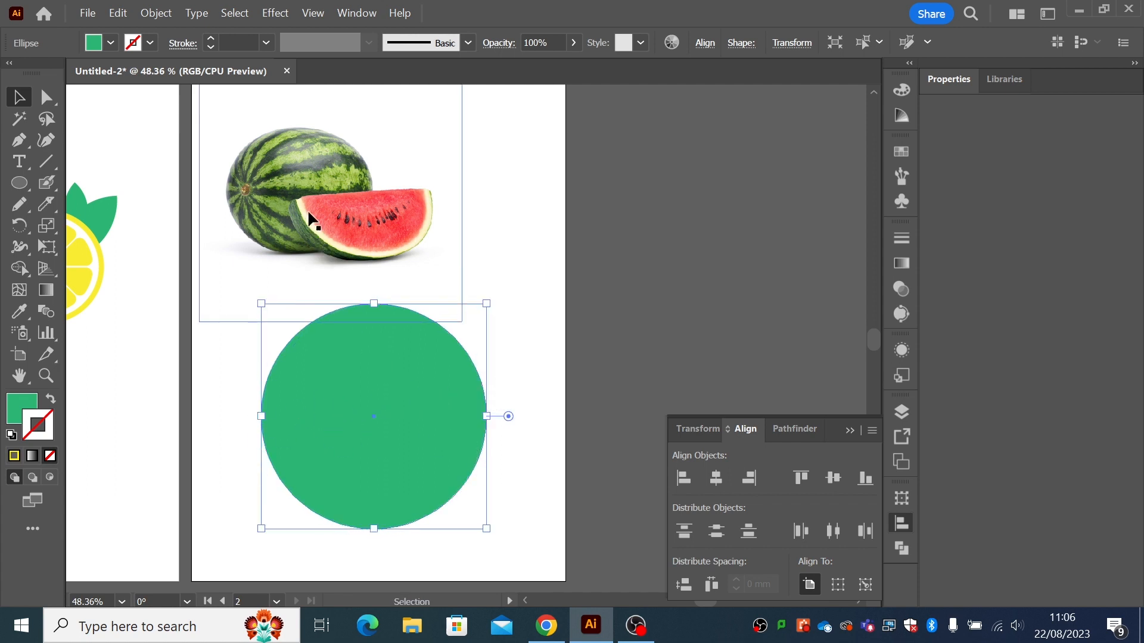
# Select only the green circle's top anchor point and remove it from the path.
pyautogui.click(26, 185)
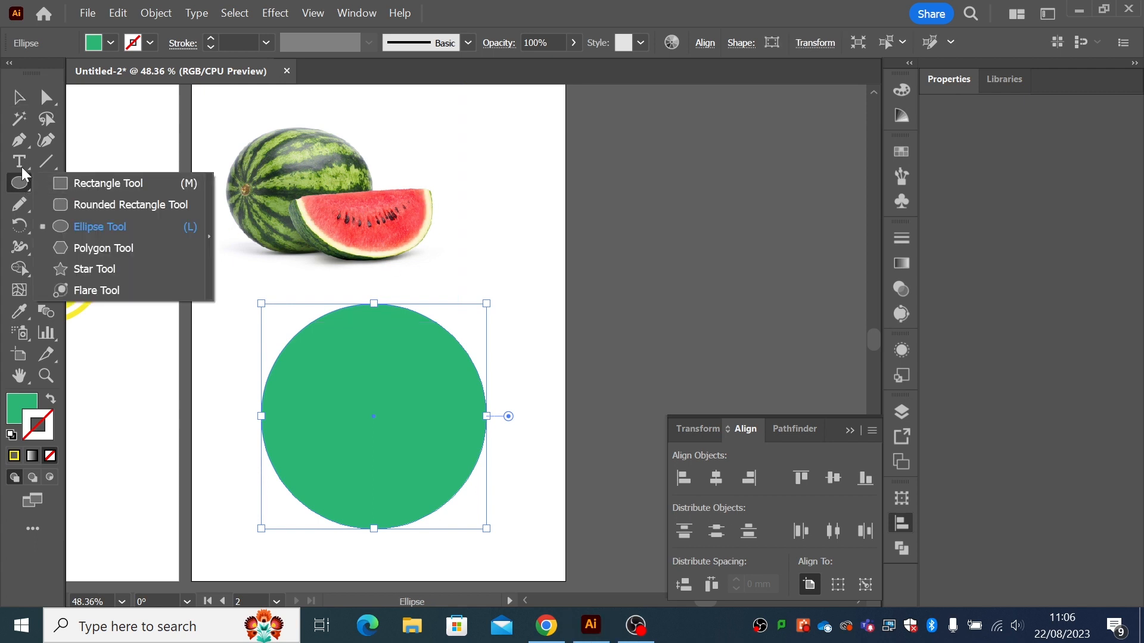
pyautogui.click(43, 99)
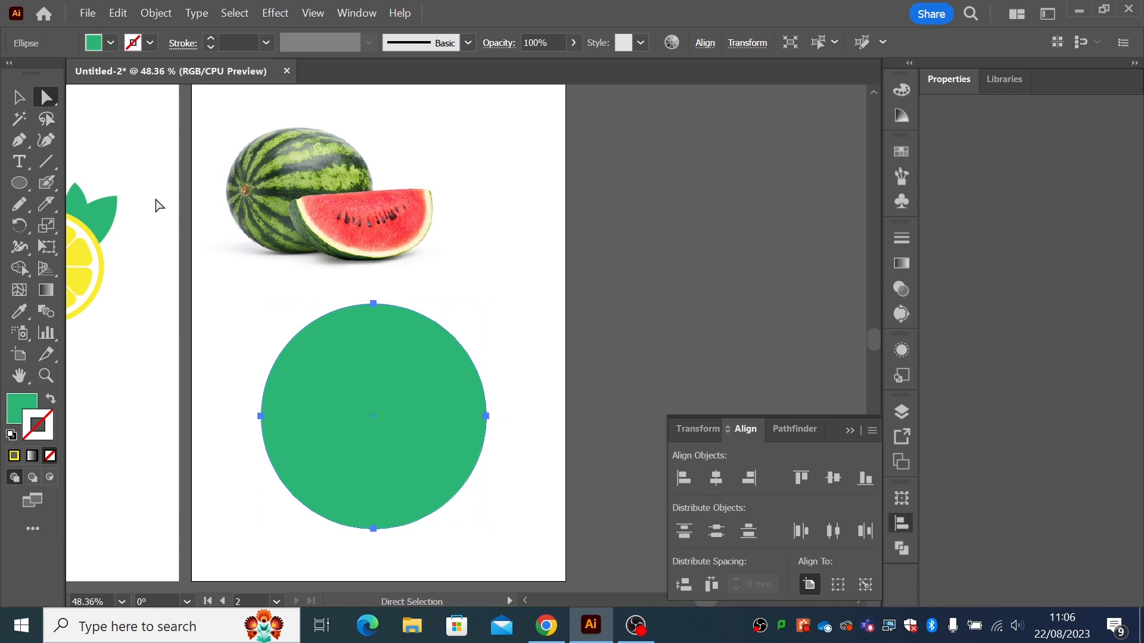
pyautogui.click(367, 299)
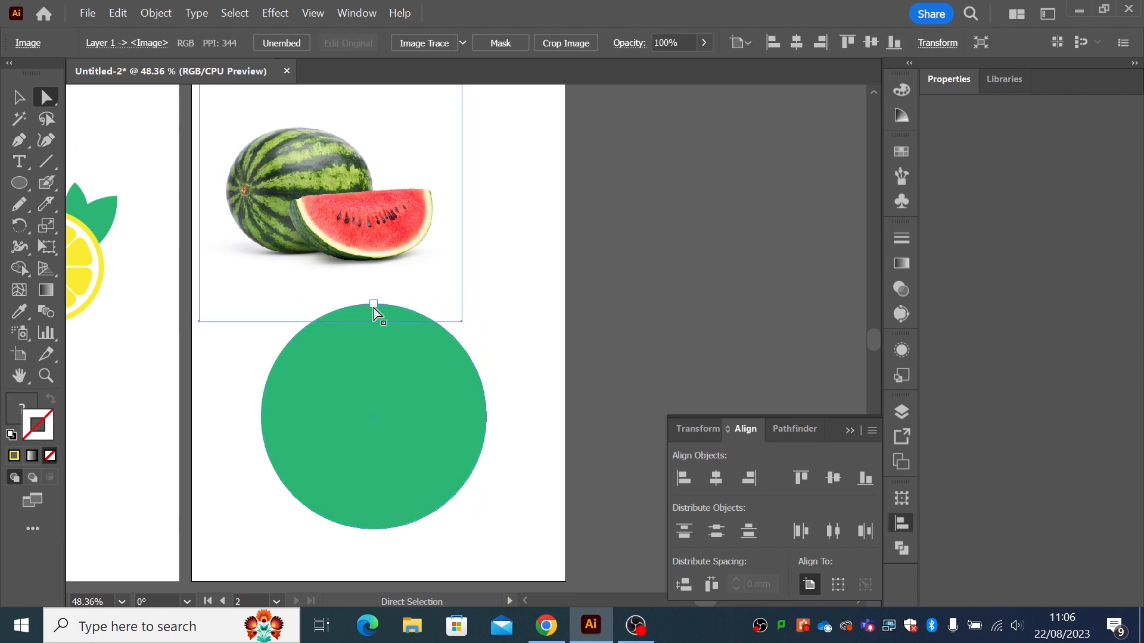
pyautogui.click(378, 305)
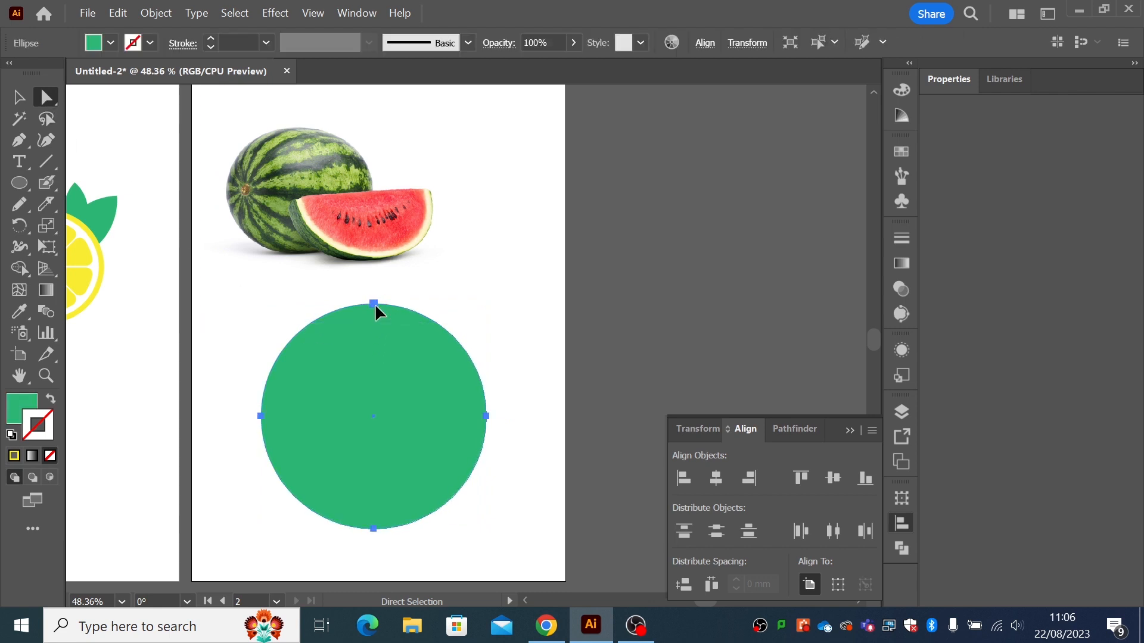
pyautogui.click(374, 303)
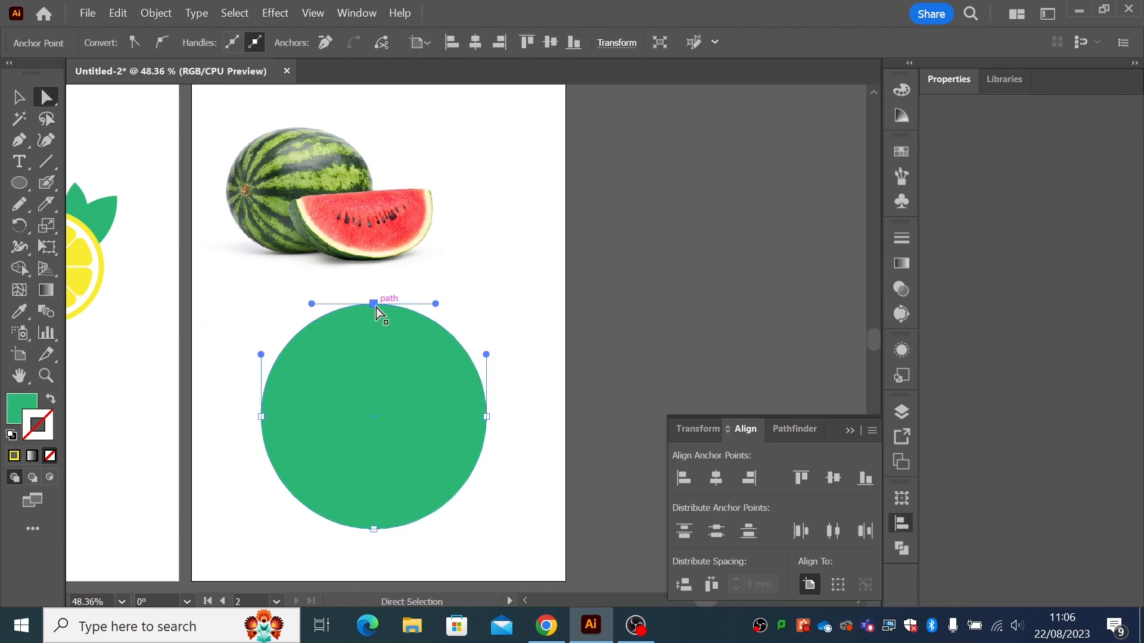
pyautogui.click(326, 43)
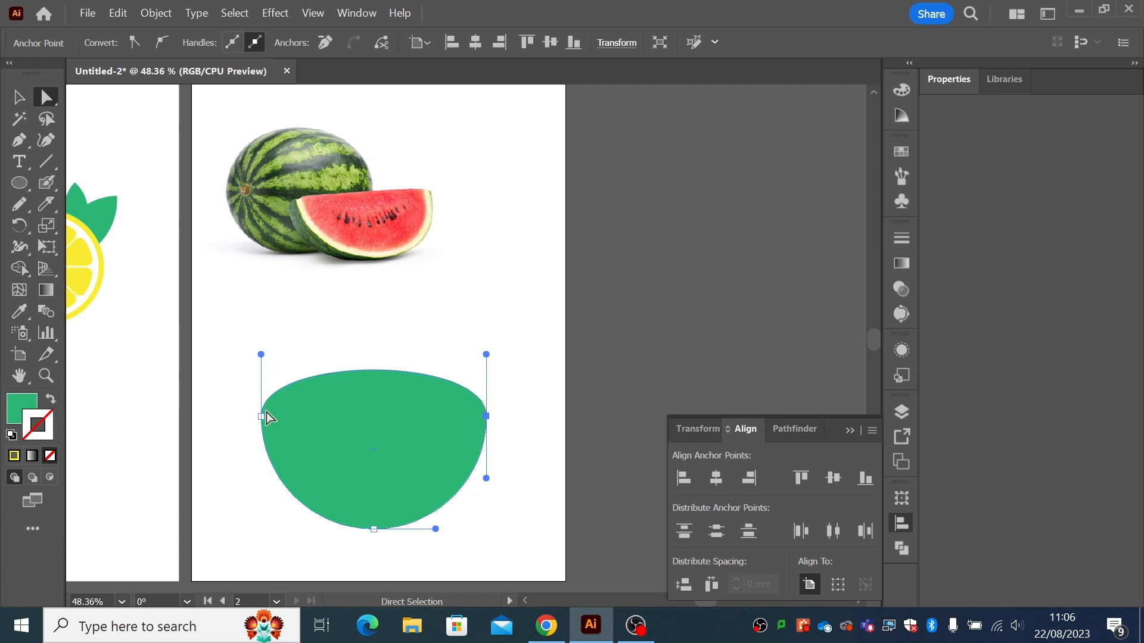
# Retract the upper handles of the shape's two side anchor points so that its top edge is straight.
pyautogui.moveTo(261, 355); pyautogui.dragTo(261, 417)
pyautogui.click(486, 416)
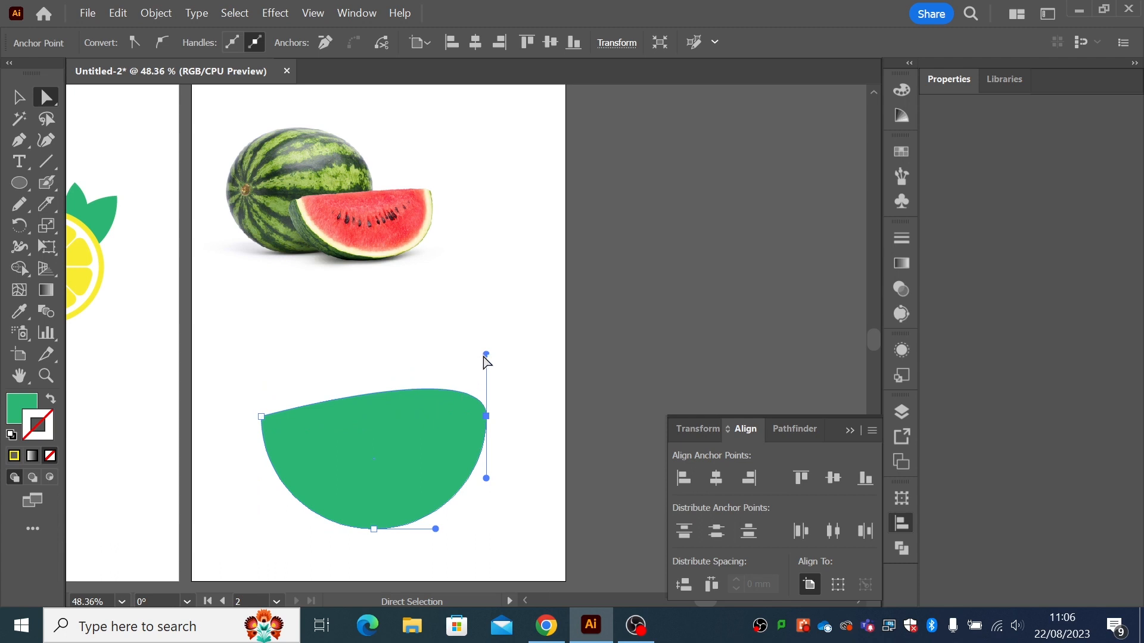
pyautogui.moveTo(486, 355); pyautogui.dragTo(487, 417)
pyautogui.click(539, 446)
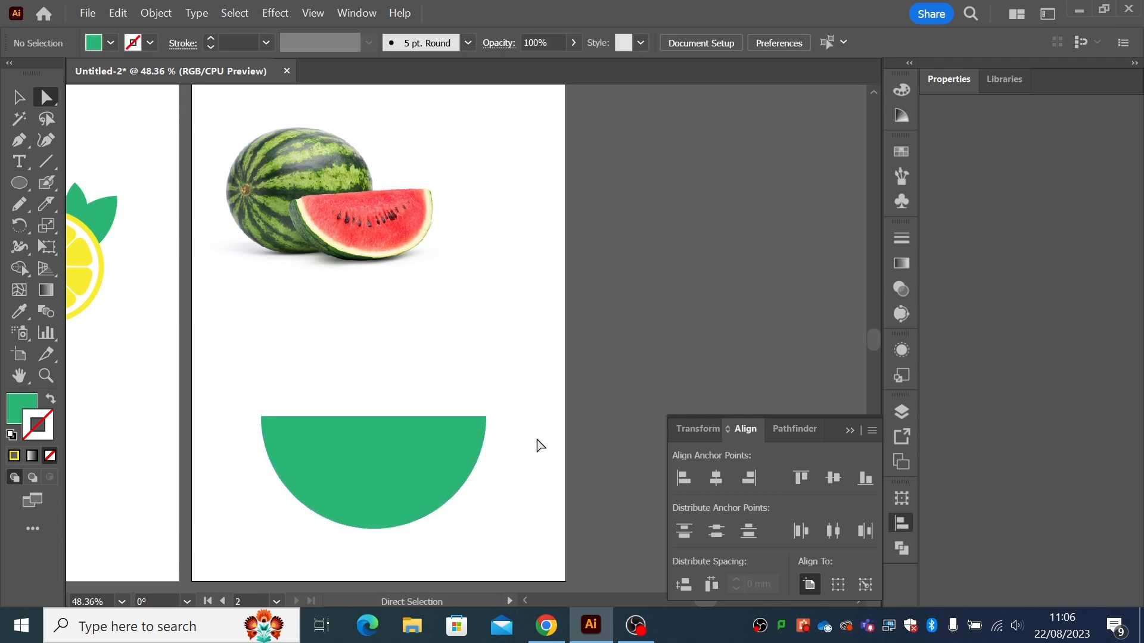
# Undo the handle adjustments and the anchor point removal on the green shape.
pyautogui.hotkey('ctrl', 'z')
pyautogui.hotkey('ctrl', 'z')
pyautogui.hotkey('ctrl', 'z')
pyautogui.hotkey('ctrl', 'z')
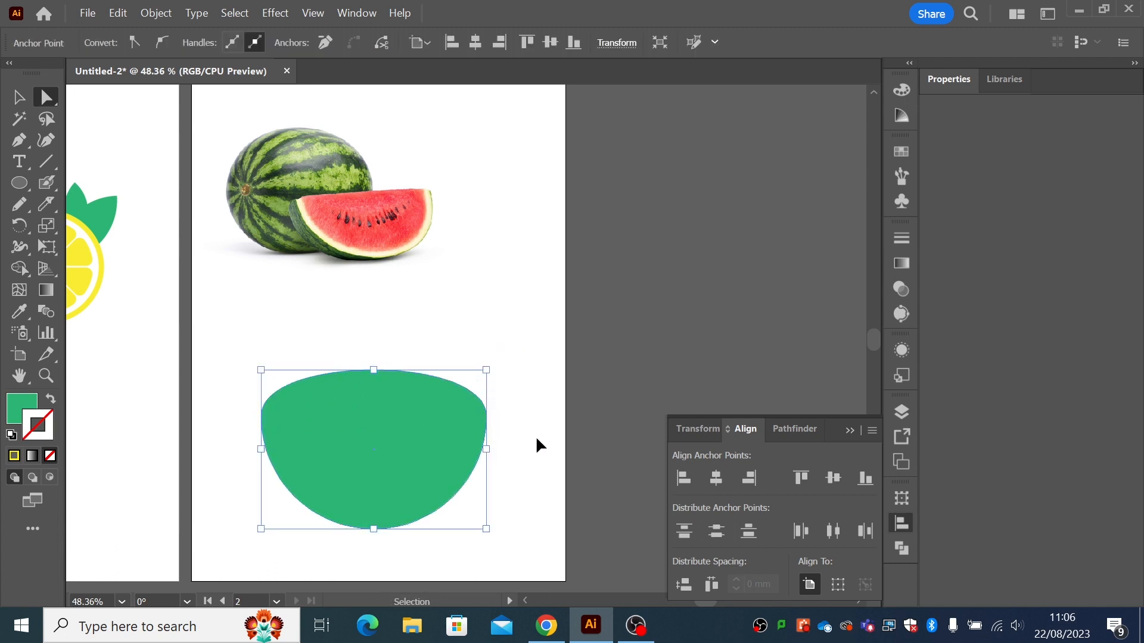
# Draw a green rectangle over the upper half of the circle, with its lower edge through the circle's centre.
pyautogui.click(18, 97)
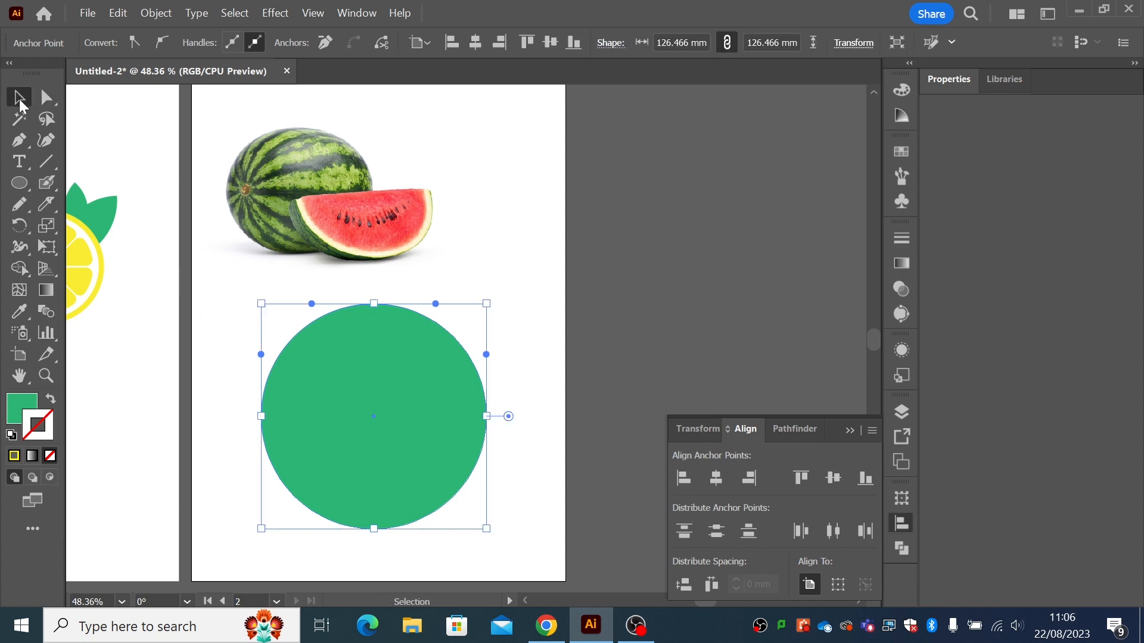
pyautogui.click(20, 182)
pyautogui.click(107, 183)
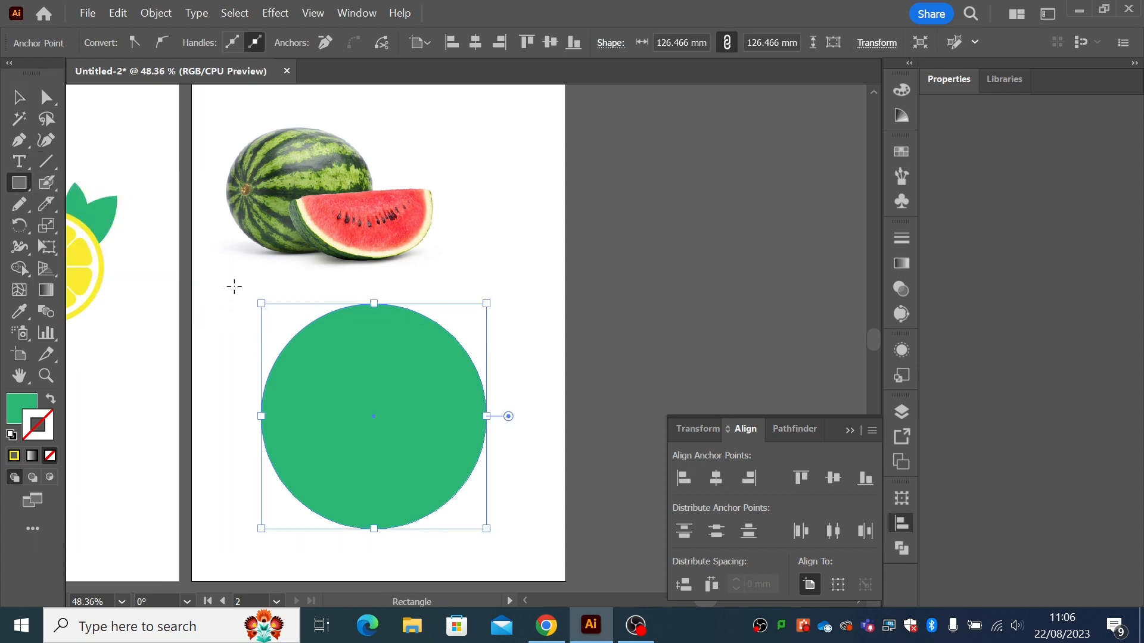
pyautogui.moveTo(234, 286); pyautogui.dragTo(475, 416)
# Subtract the rectangle from the circle with Minus Front and move the remaining semicircle up slightly.
pyautogui.click(18, 98)
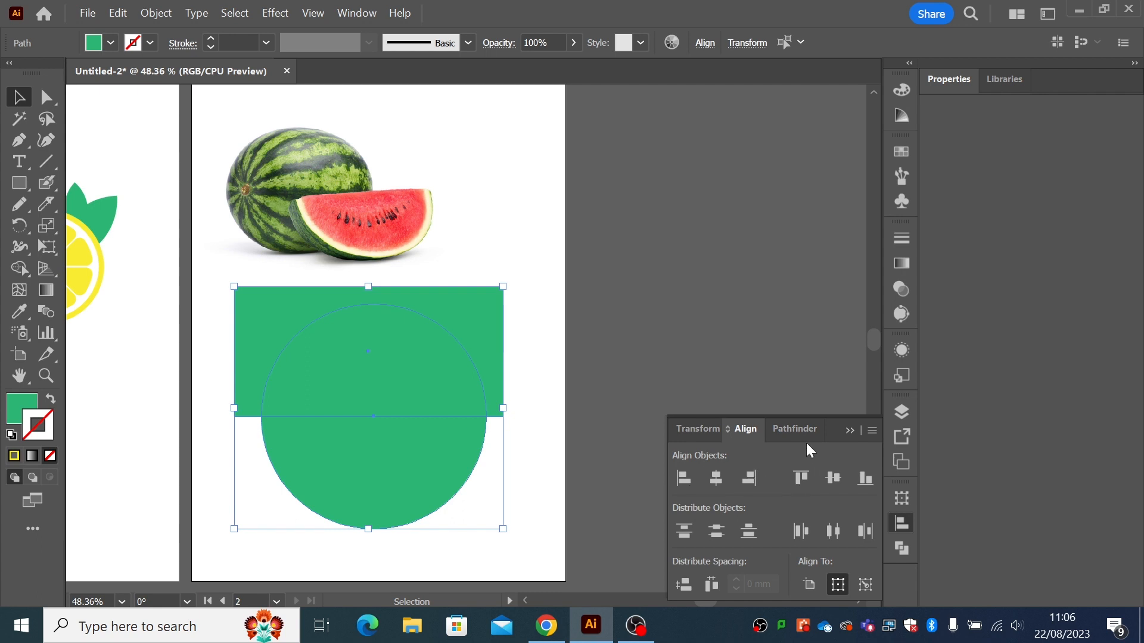
pyautogui.click(794, 428)
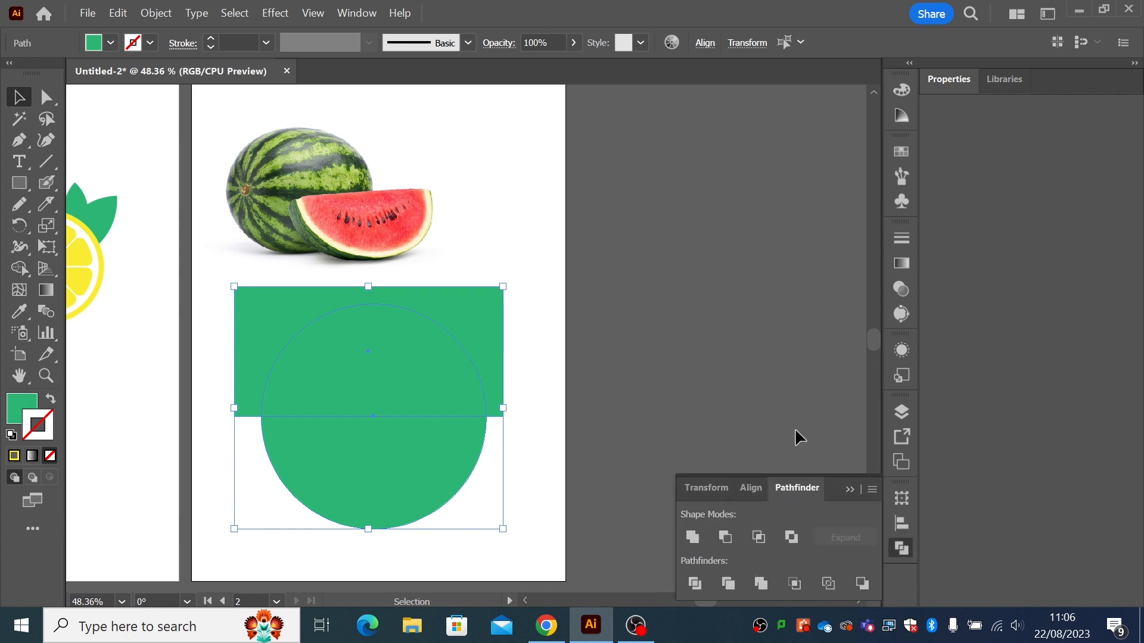
pyautogui.click(727, 539)
pyautogui.click(244, 480)
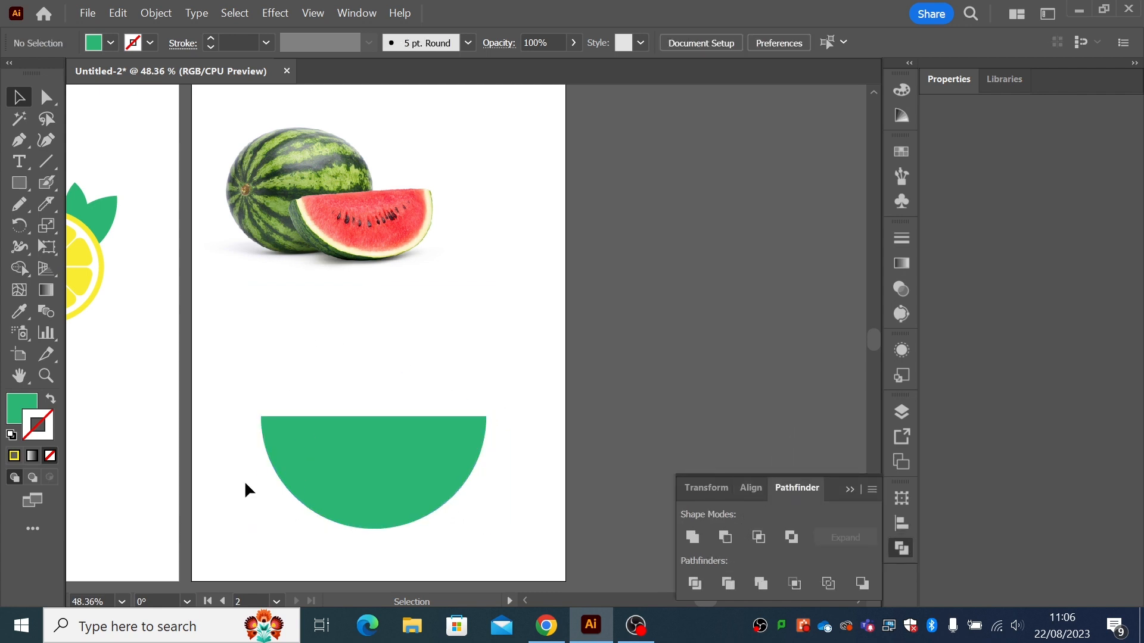
pyautogui.moveTo(333, 474); pyautogui.dragTo(342, 441)
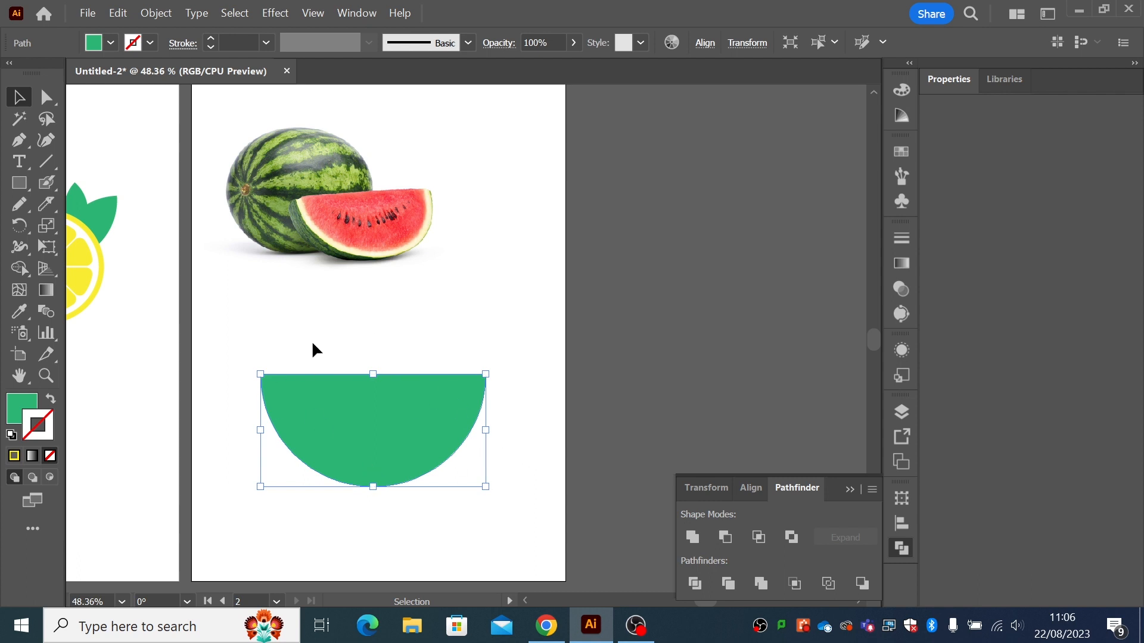
# Undo the semicircle's move and the Minus Front operation.
pyautogui.hotkey('ctrl', 'z')
pyautogui.hotkey('ctrl', 'z')
pyautogui.hotkey('ctrl', 'z')
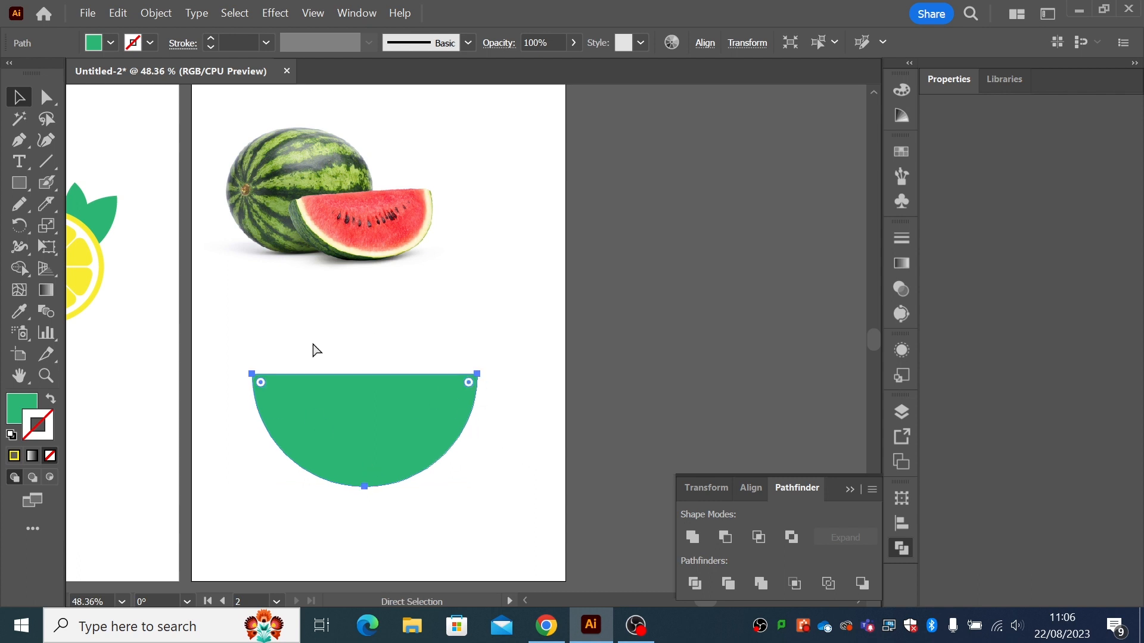
pyautogui.click(526, 417)
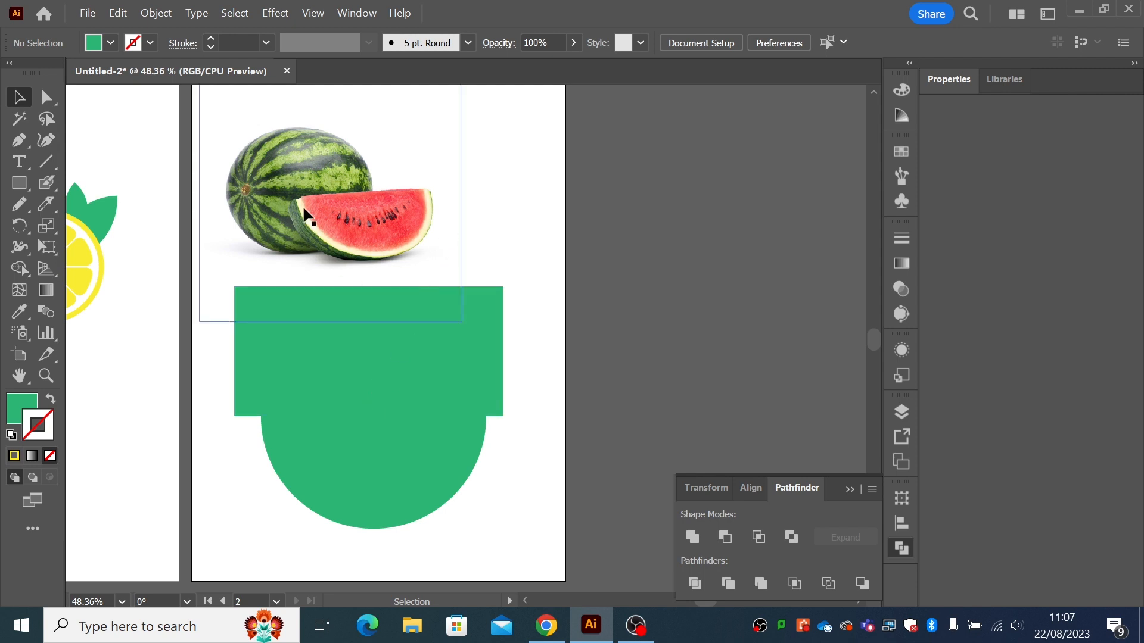
pyautogui.hotkey('ctrl', 'z')
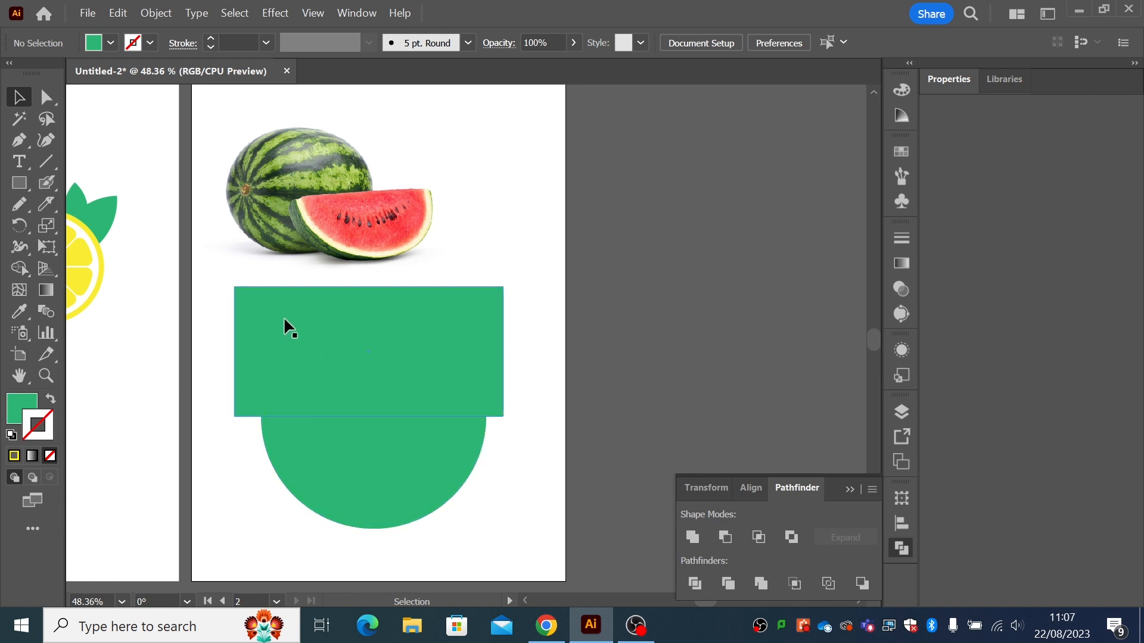
# Move the green rectangle off the circle to the empty area beside the second artboard.
pyautogui.moveTo(286, 324); pyautogui.dragTo(633, 258)
pyautogui.click(553, 363)
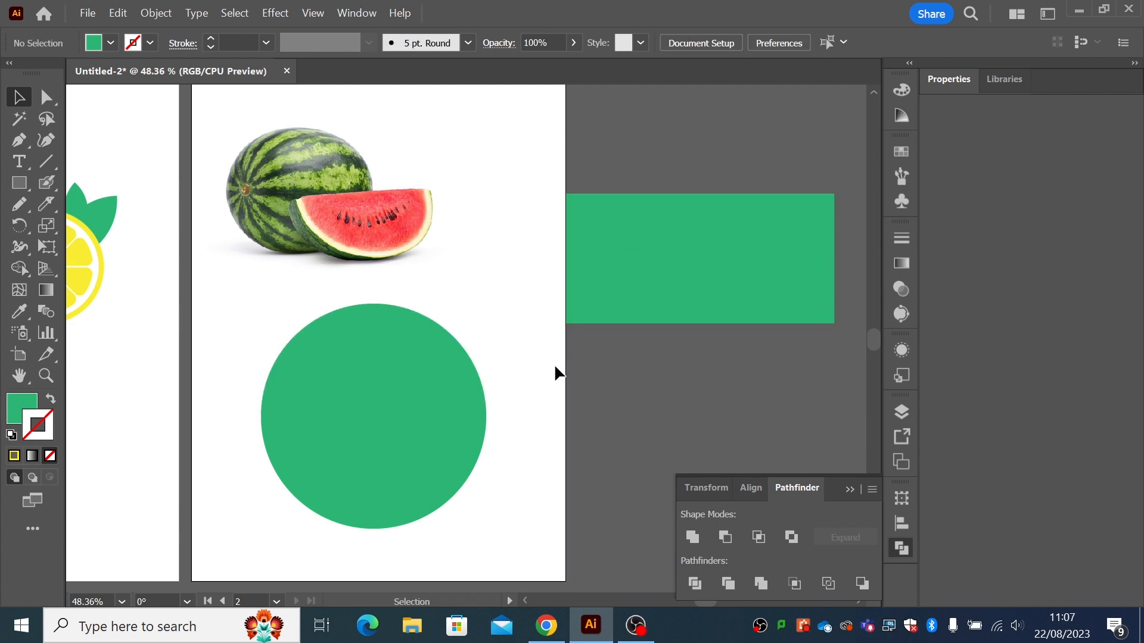
# Copy the green circle, paste the duplicate in front of the original, and undo a trial move of it.
pyautogui.click(440, 406)
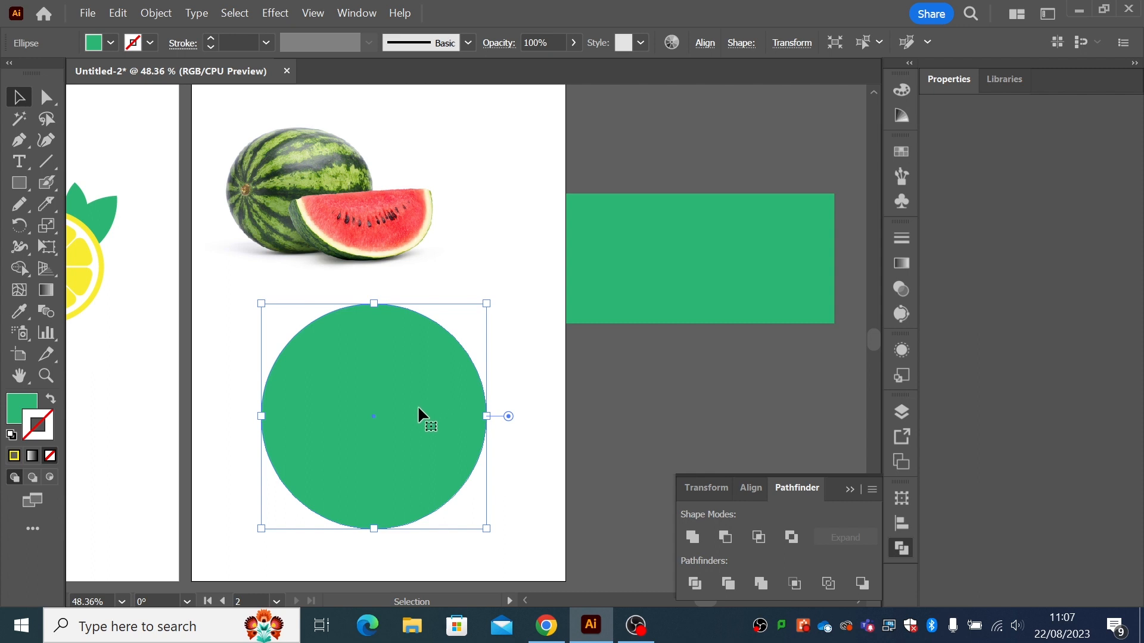
pyautogui.click(416, 405)
pyautogui.press('a')
pyautogui.press('v')
pyautogui.moveTo(327, 388); pyautogui.dragTo(372, 399)
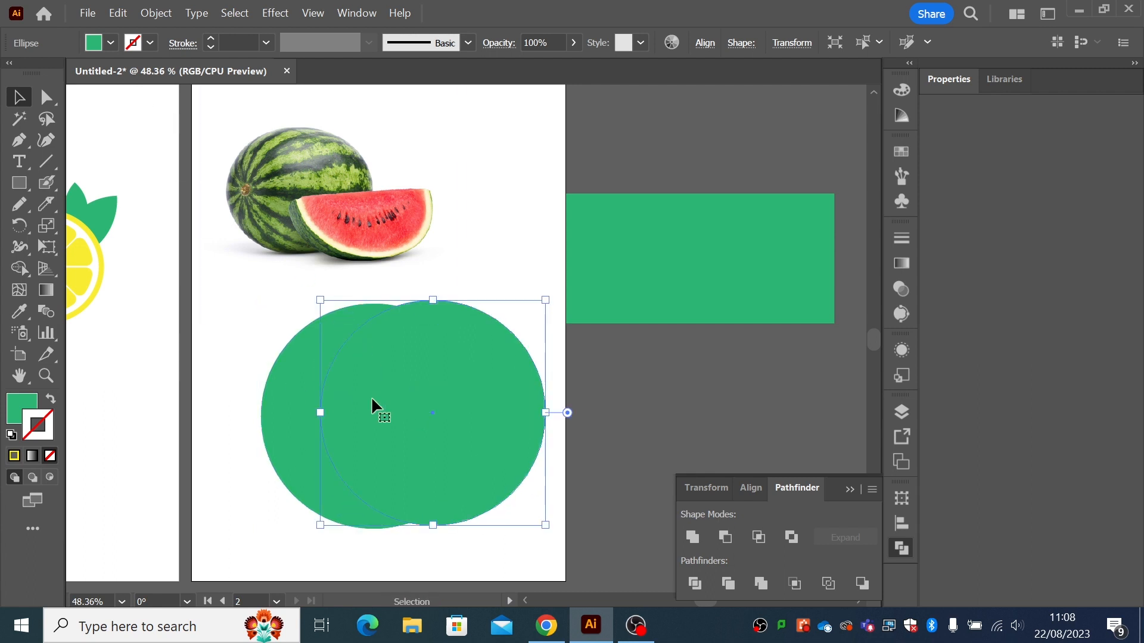
pyautogui.hotkey('ctrl', 'z')
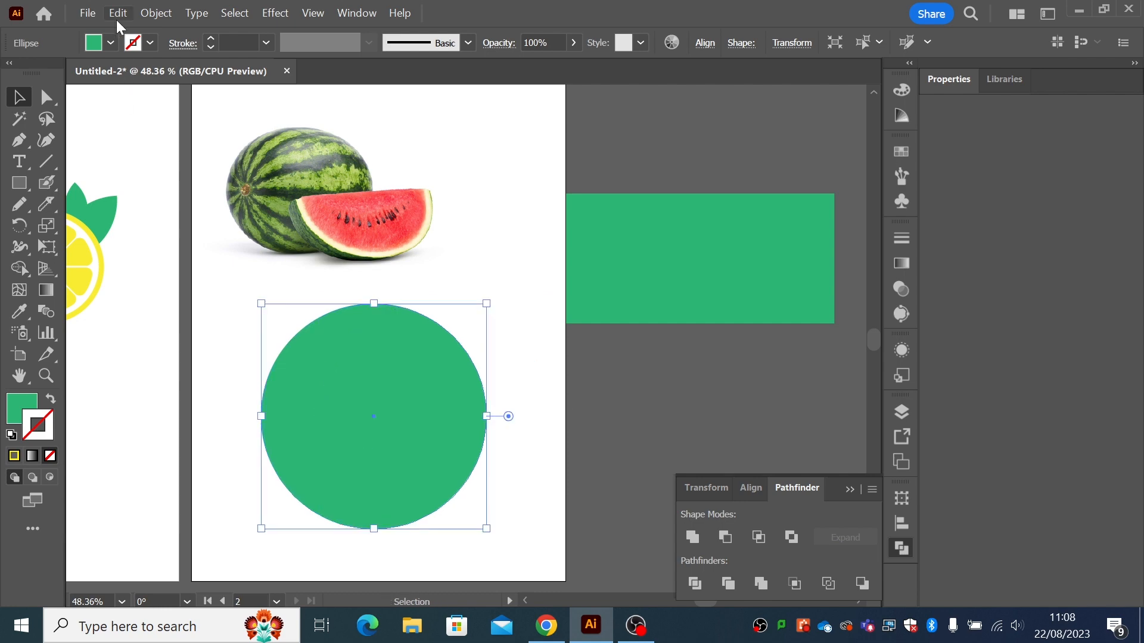
# Enlarge the front circle copy proportionally from its centre to about 140 mm in diameter.
pyautogui.click(124, 13)
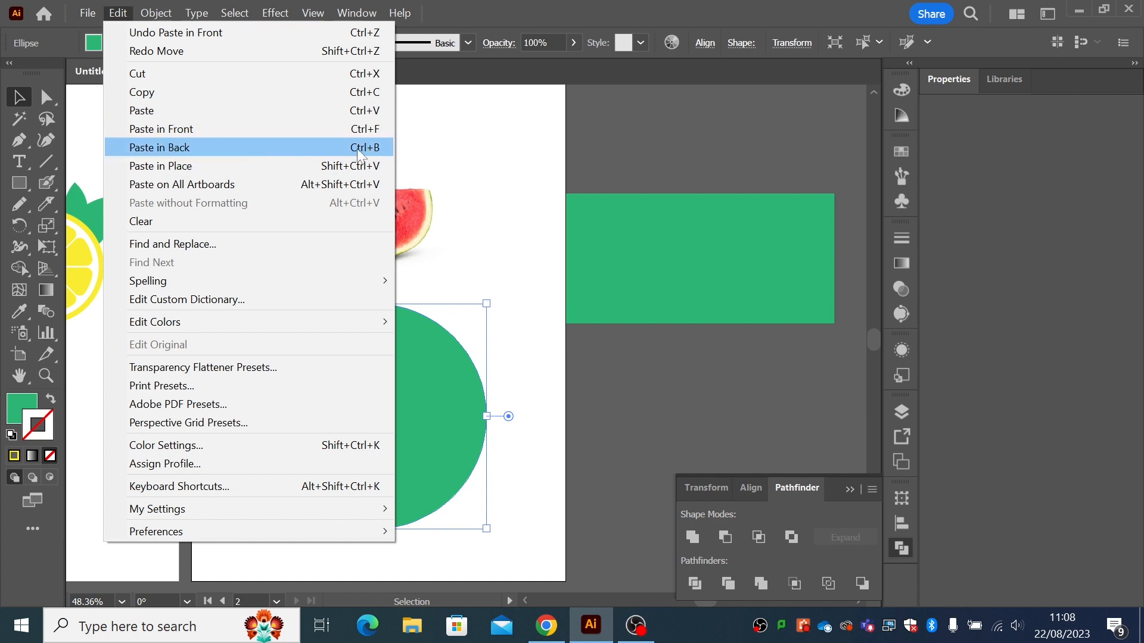
pyautogui.click(459, 233)
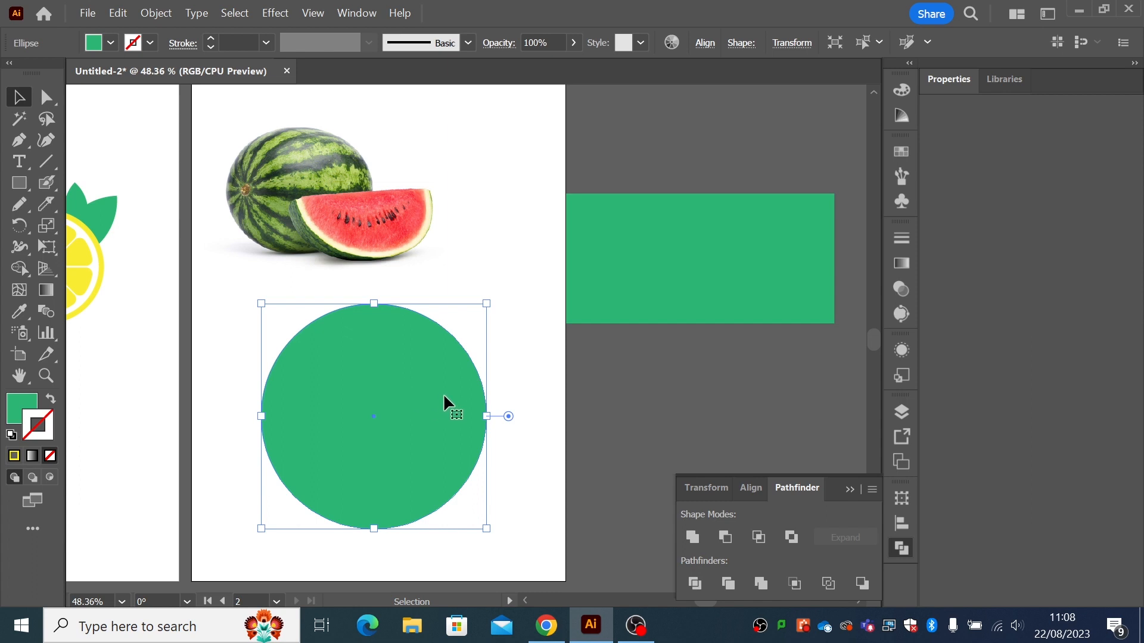
pyautogui.moveTo(487, 306); pyautogui.dragTo(509, 293)
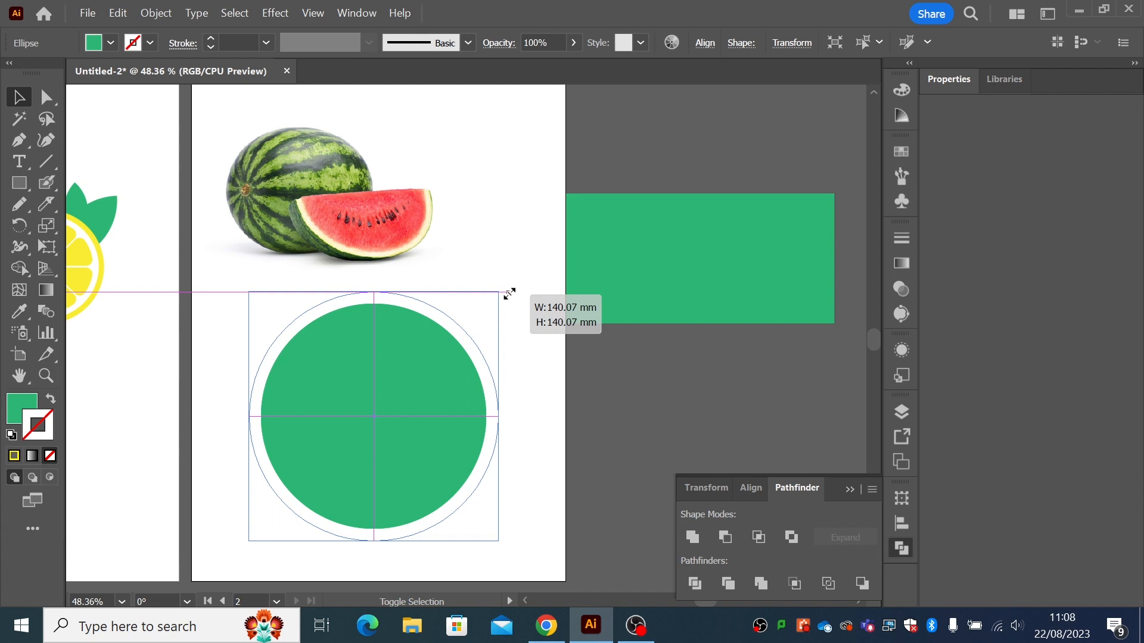
pyautogui.moveTo(509, 293); pyautogui.dragTo(509, 293)
pyautogui.click(498, 316)
pyautogui.click(488, 369)
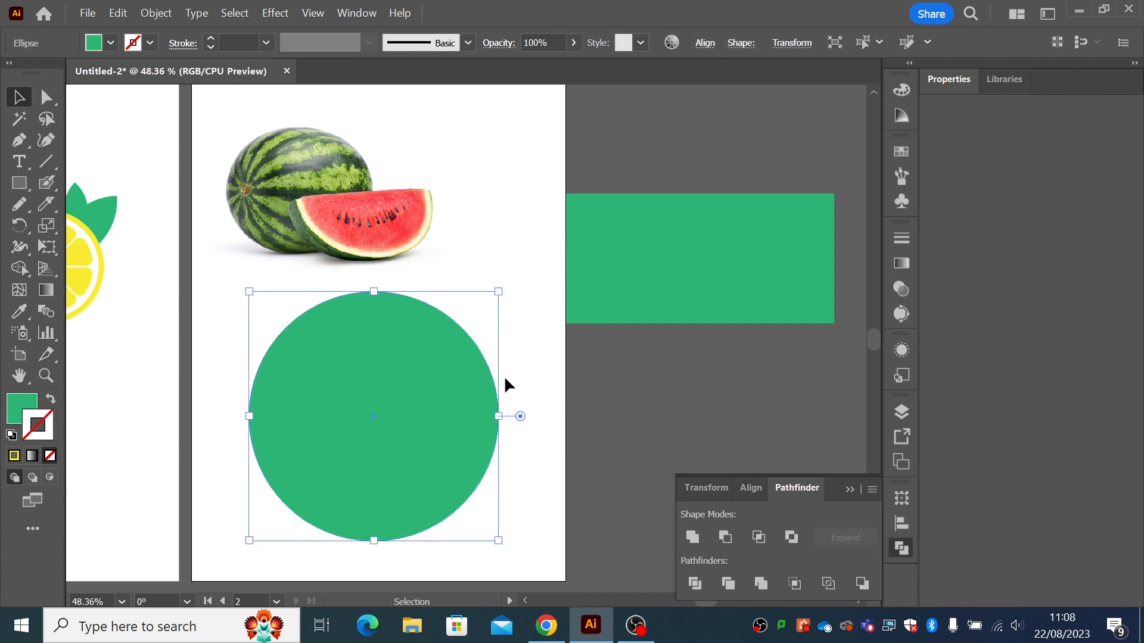
# Check the two stacked circles in Outline view, and return to the normal preview.
pyautogui.click(448, 395)
pyautogui.click(314, 13)
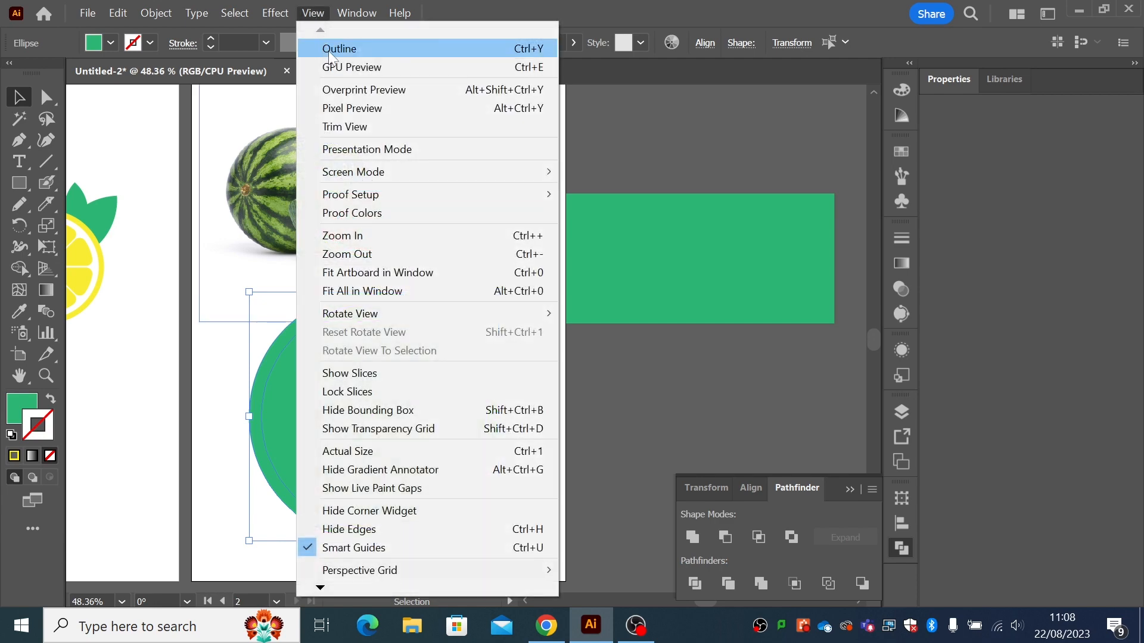
pyautogui.click(334, 42)
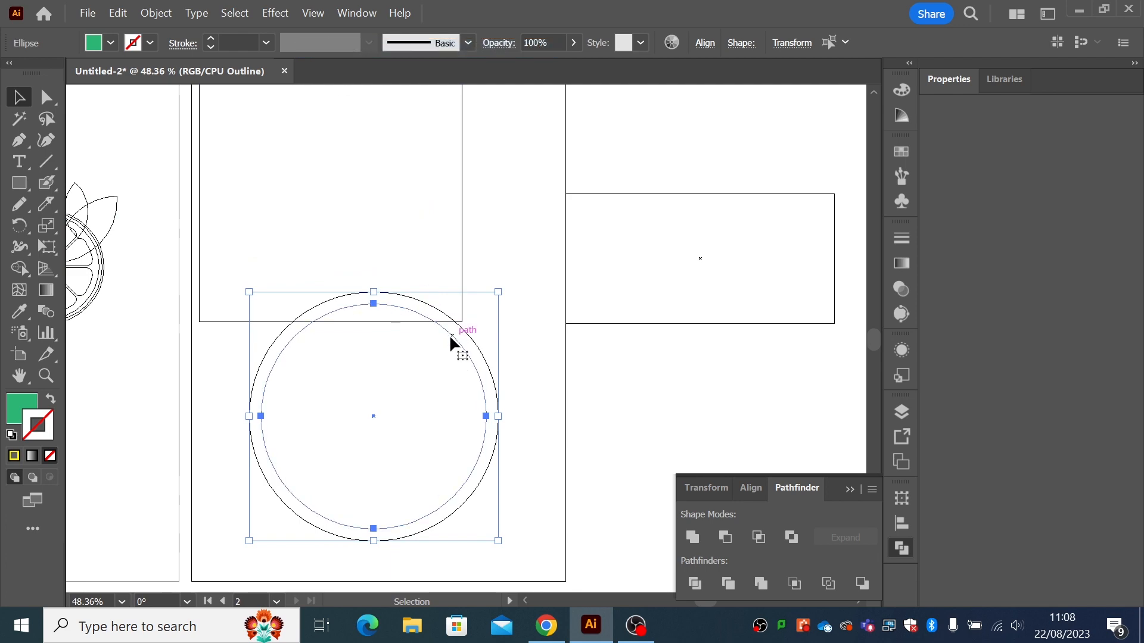
pyautogui.click(314, 14)
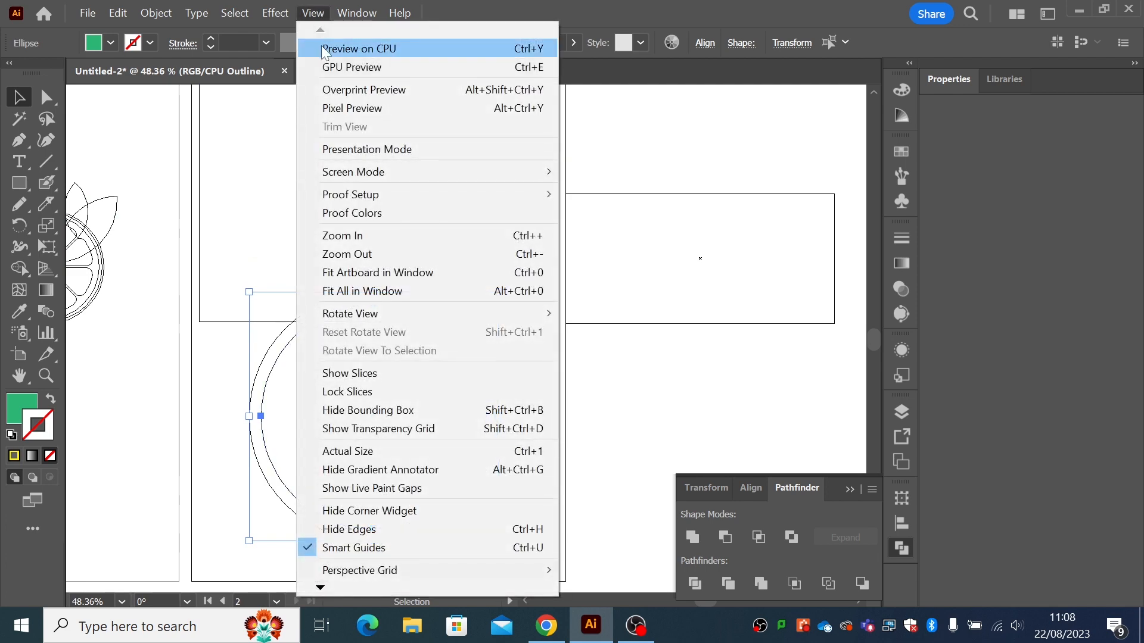
pyautogui.click(320, 46)
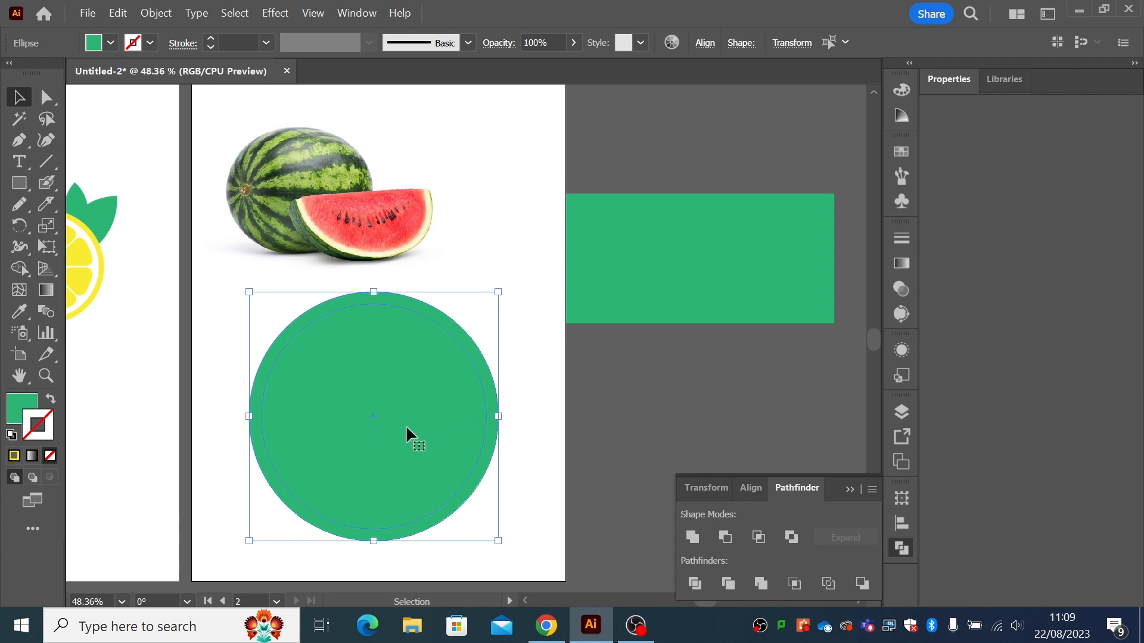
# Move the extra duplicate circle off the stack and delete it.
pyautogui.press('ctrl')
pyautogui.moveTo(502, 296); pyautogui.dragTo(503, 286)
pyautogui.click(504, 366)
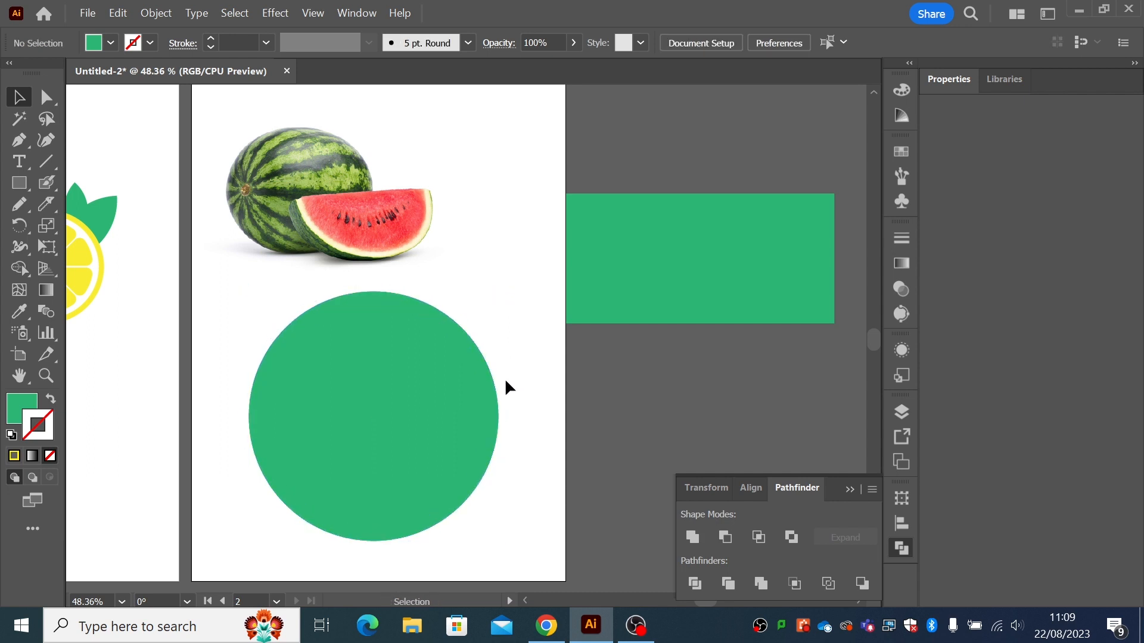
pyautogui.moveTo(485, 394); pyautogui.dragTo(609, 398)
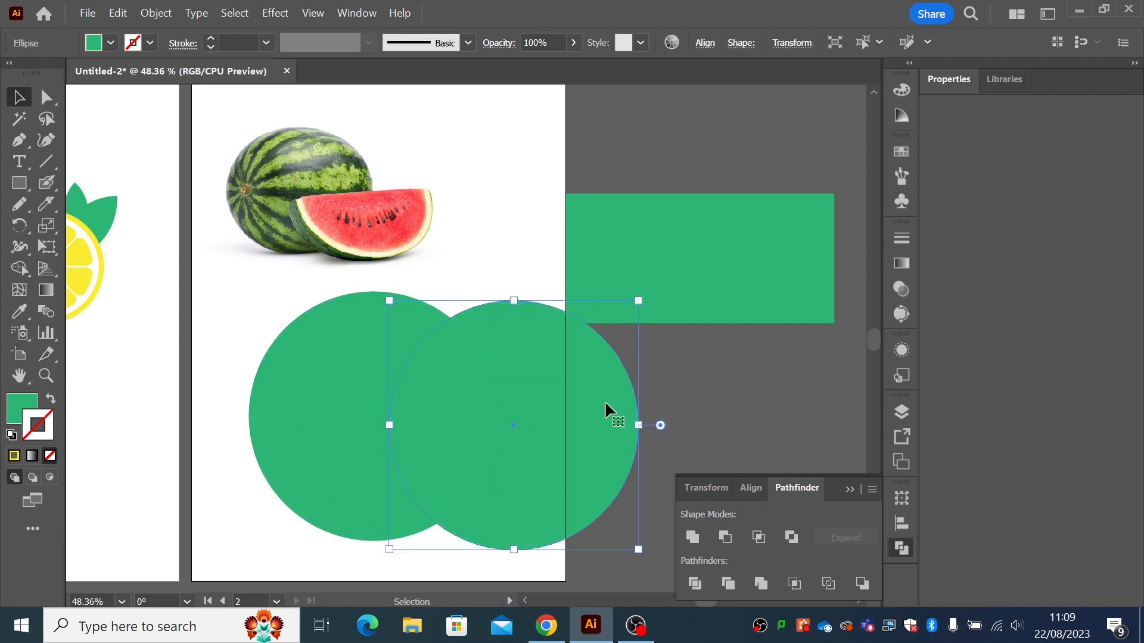
pyautogui.press('Delete')
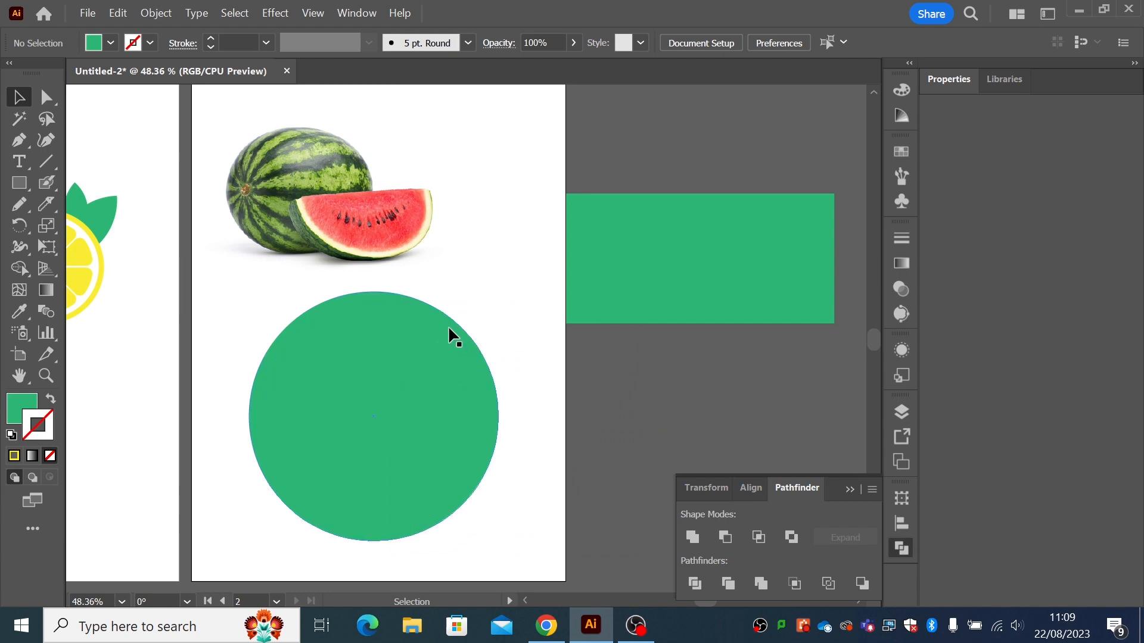
# Send the larger circle to the back and undo a trial move of the smaller circle.
pyautogui.click(448, 322)
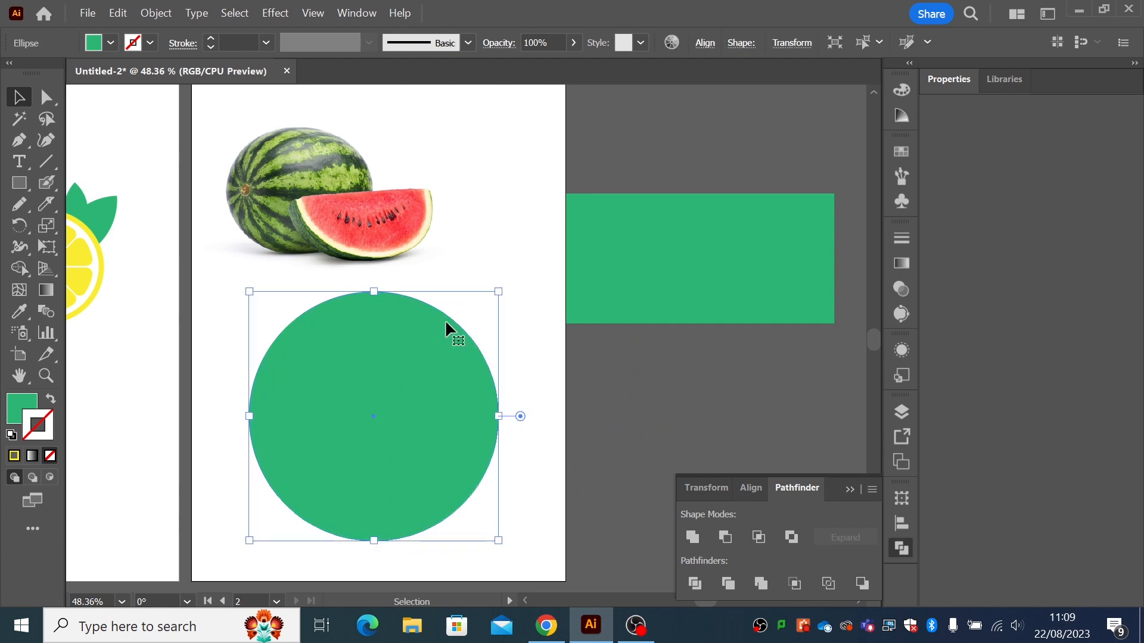
pyautogui.click(156, 15)
pyautogui.moveTo(220, 61)
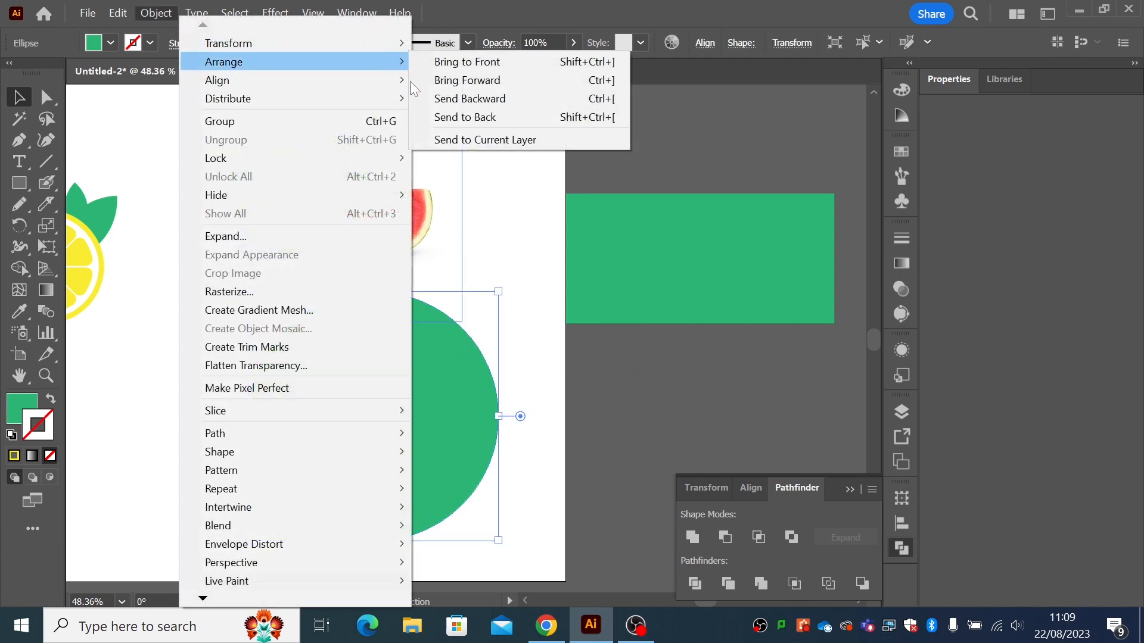
pyautogui.click(441, 117)
pyautogui.click(499, 260)
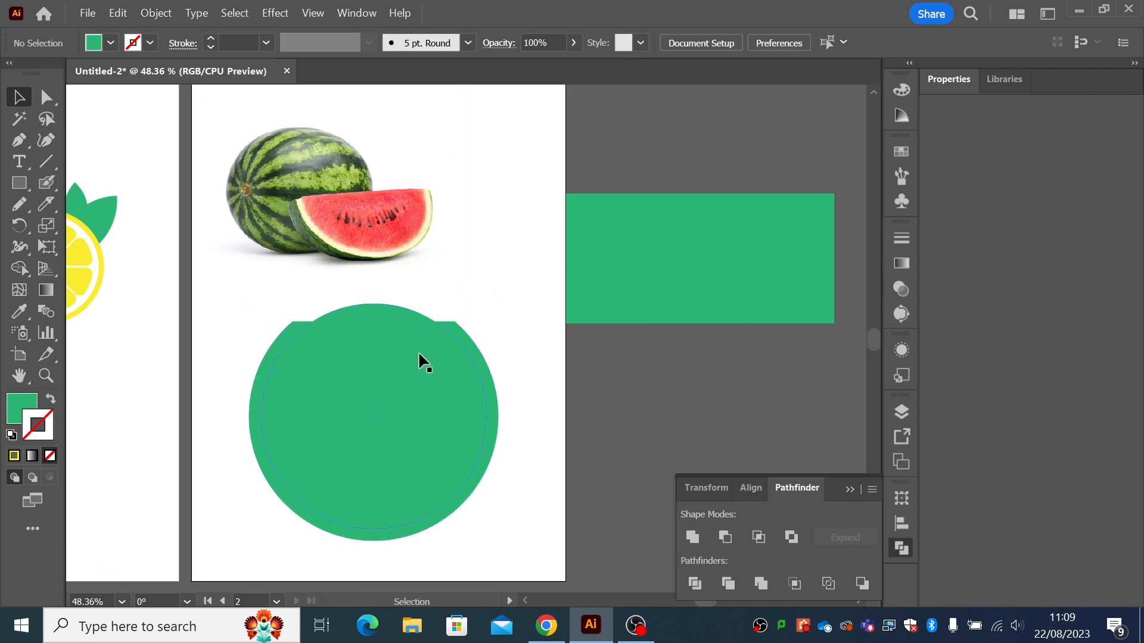
pyautogui.moveTo(418, 351); pyautogui.dragTo(455, 406)
pyautogui.hotkey('ctrl', 'z')
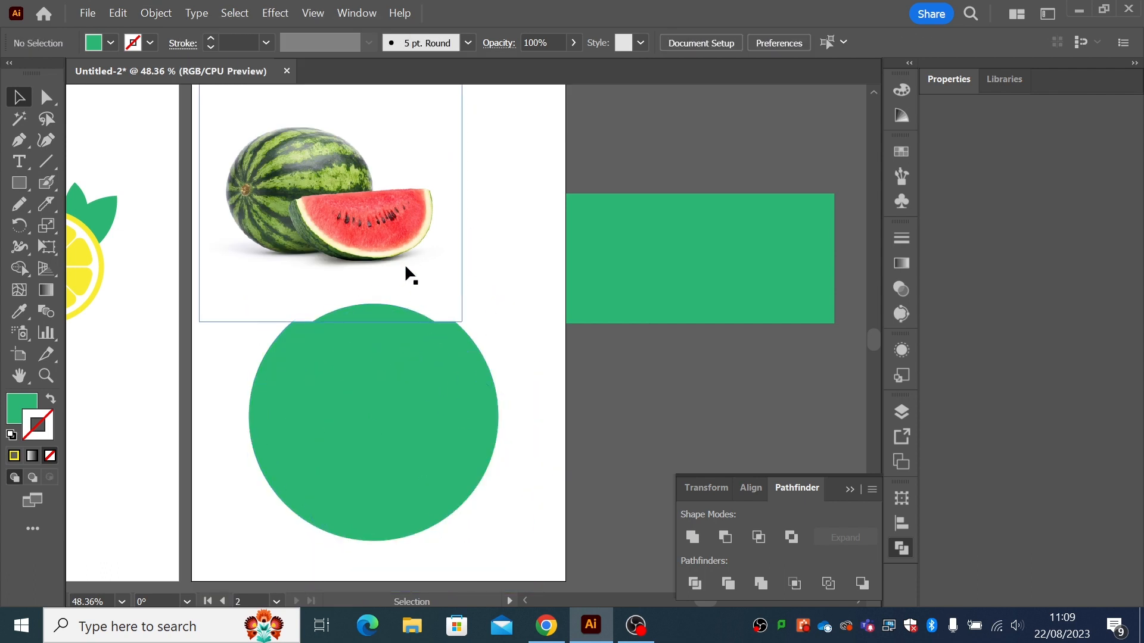
# Move the watermelon photo up and both circles slightly down so that they no longer overlap.
pyautogui.moveTo(405, 264); pyautogui.dragTo(428, 177)
pyautogui.moveTo(329, 381); pyautogui.dragTo(311, 397)
pyautogui.click(495, 435)
# Duplicate the outer circle and enlarge the copy slightly from its centre for a third concentric circle.
pyautogui.click(467, 386)
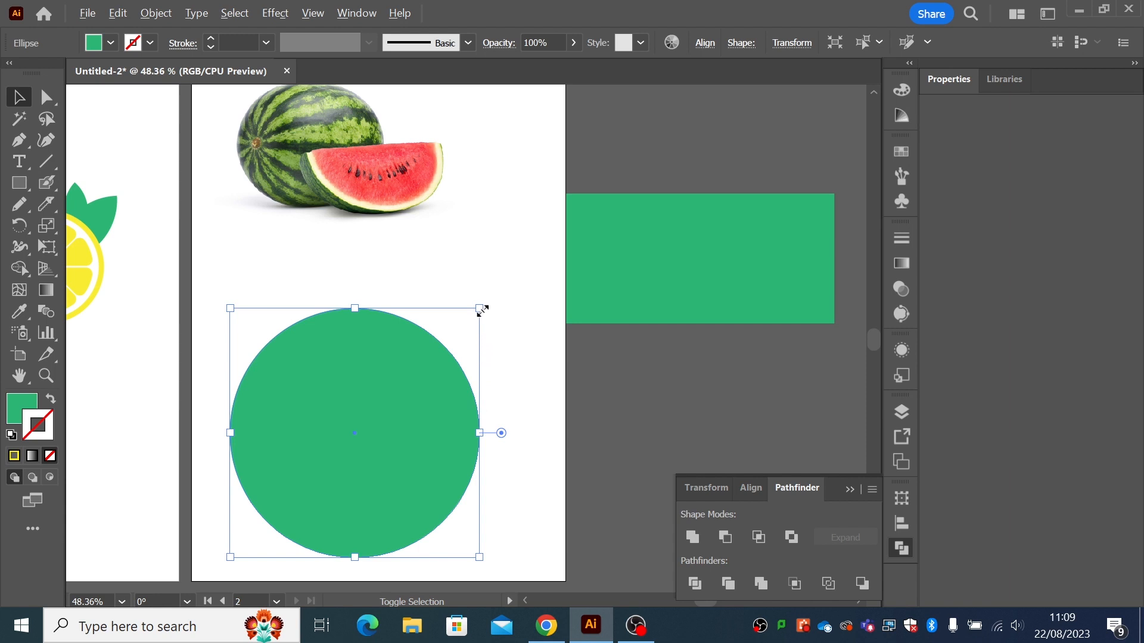
pyautogui.moveTo(480, 309); pyautogui.dragTo(486, 305)
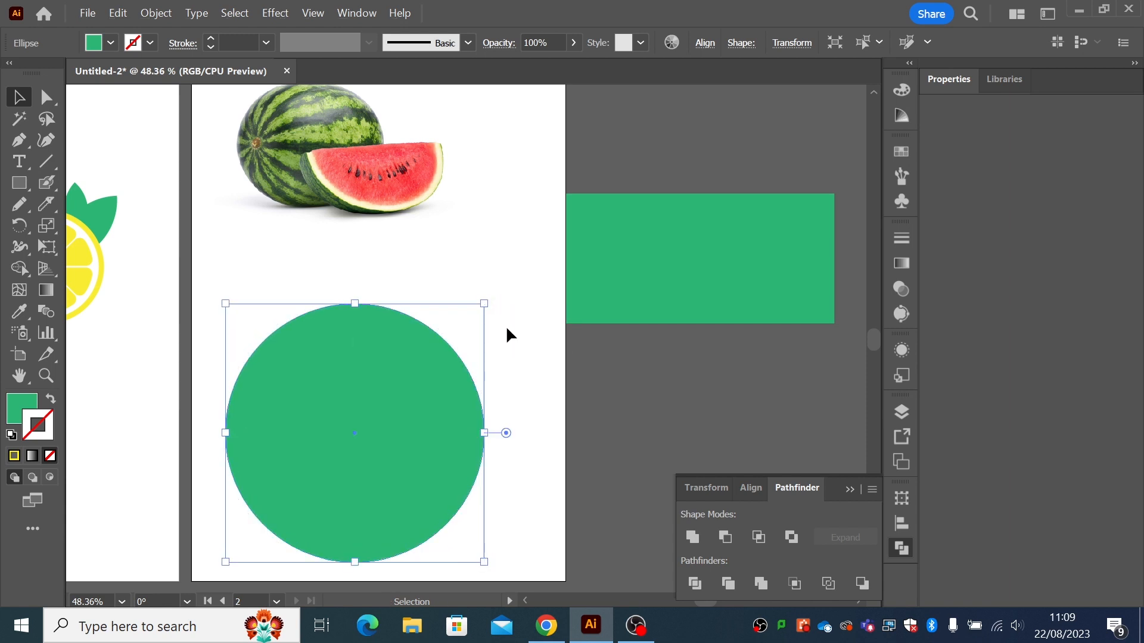
pyautogui.click(505, 325)
# Examine the spacing of the three concentric circles in Outline view, and return to the normal preview.
pyautogui.click(332, 311)
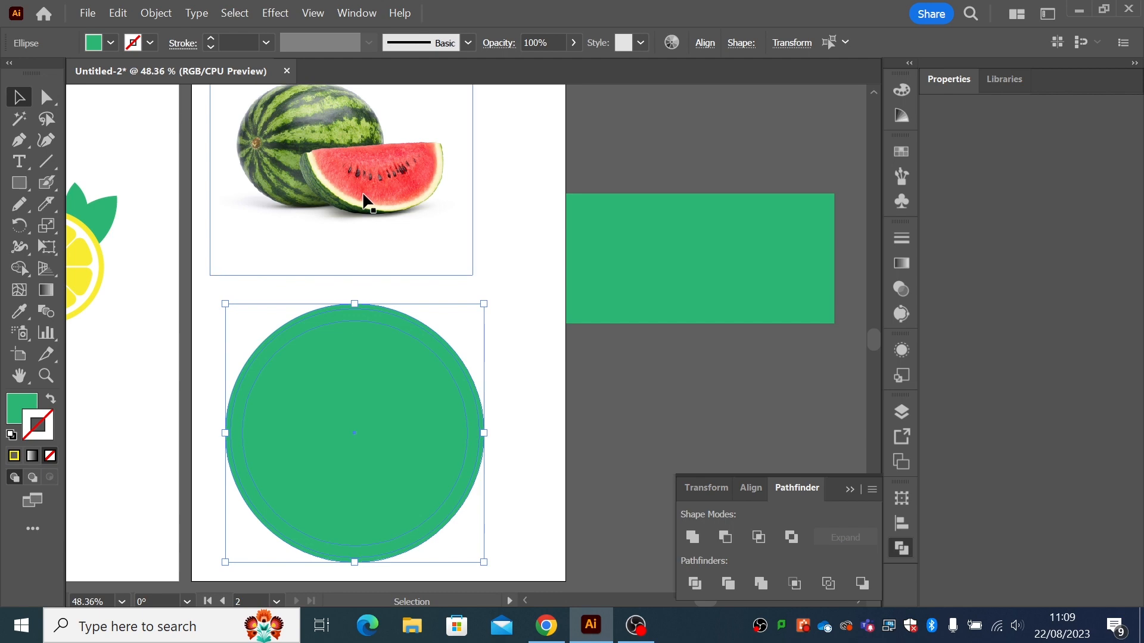
pyautogui.click(327, 17)
pyautogui.click(327, 43)
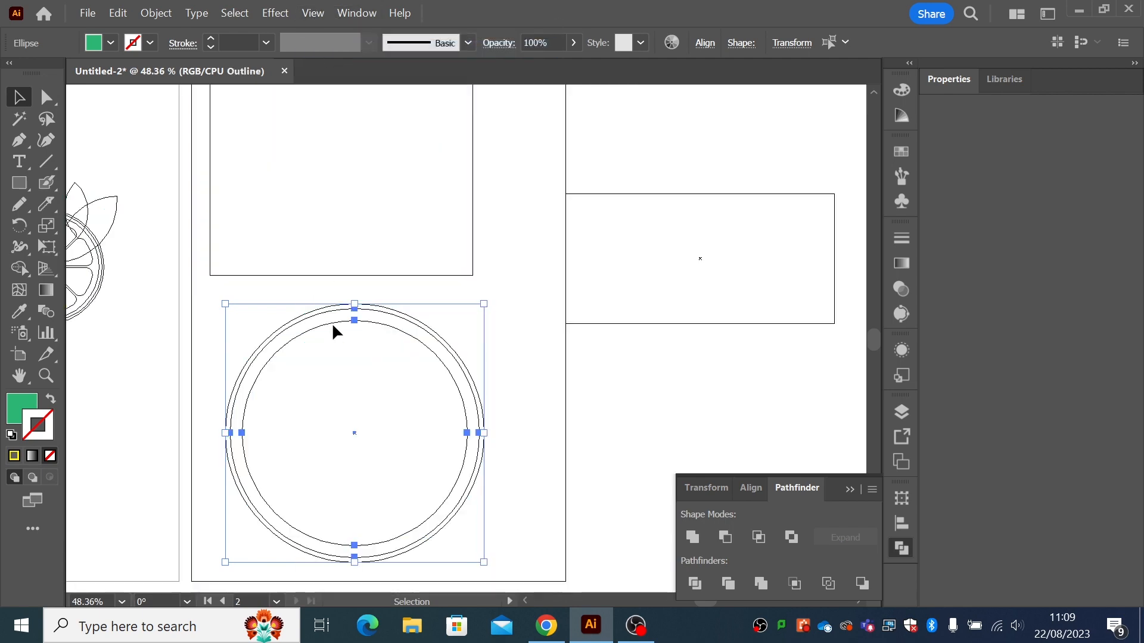
pyautogui.click(501, 342)
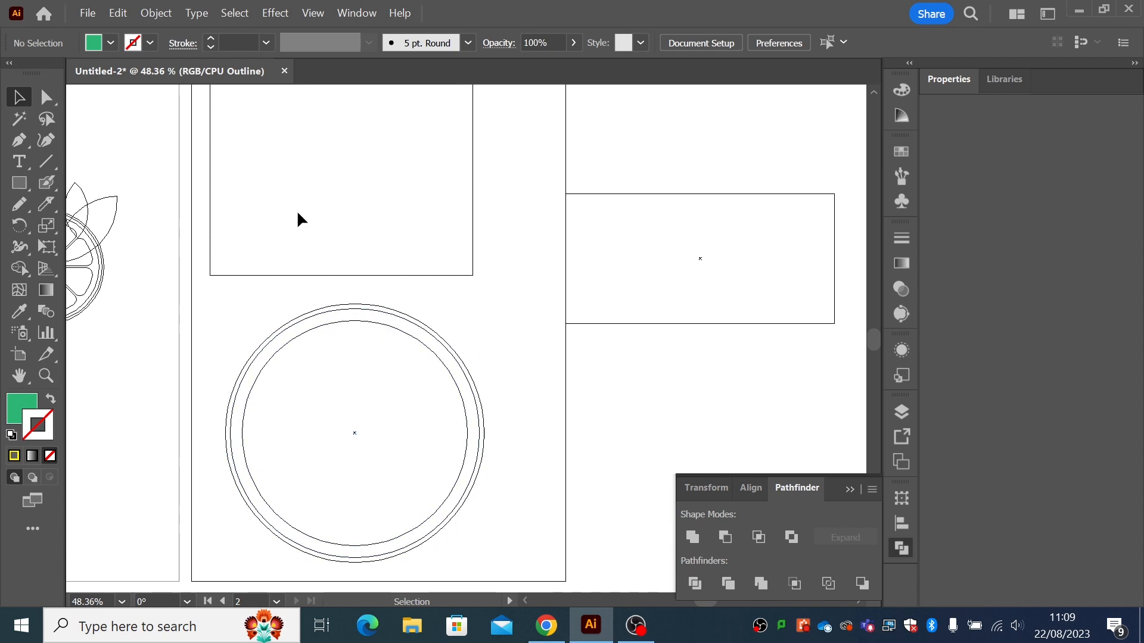
pyautogui.click(314, 13)
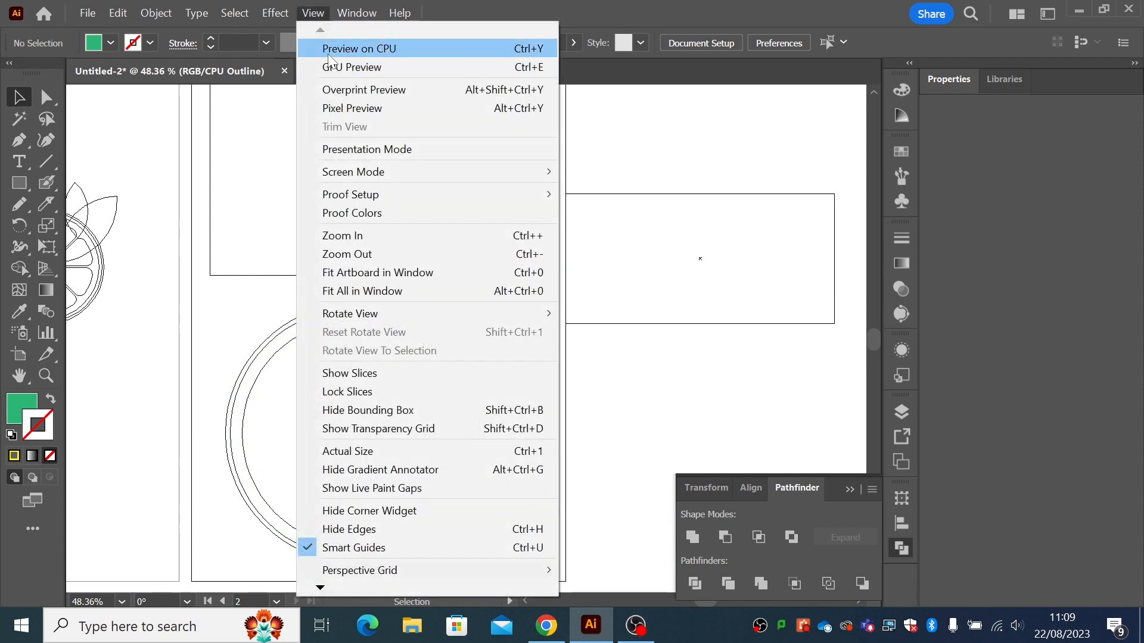
pyautogui.click(327, 41)
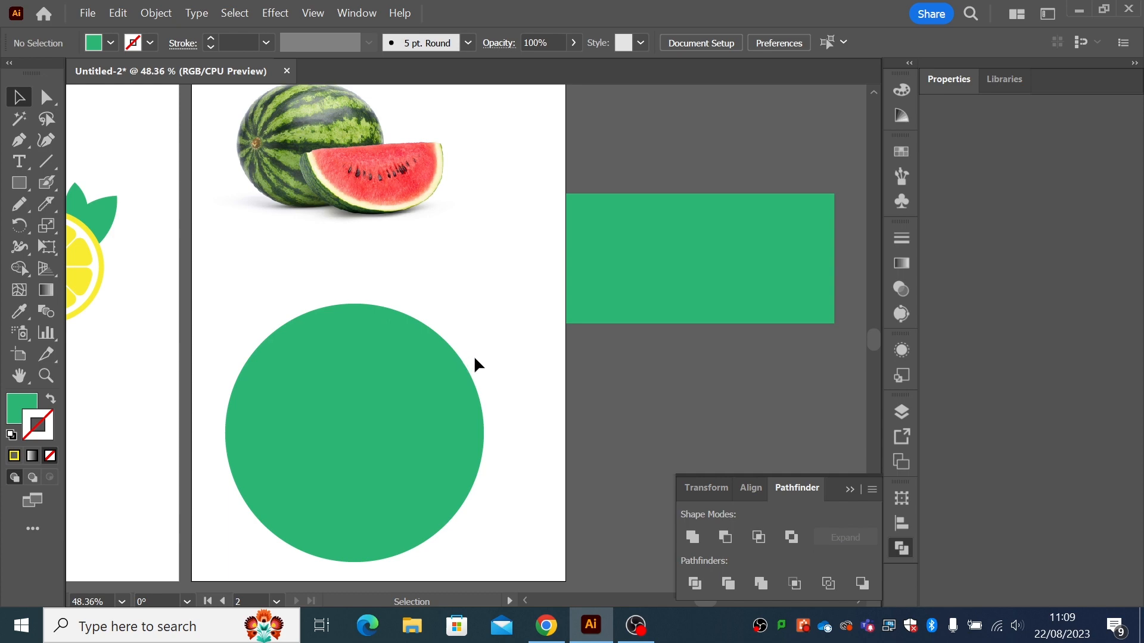
# In Outline view, move the rectangle over the upper half of the circles, with its lower edge centred on their shared centre.
pyautogui.moveTo(618, 303); pyautogui.dragTo(453, 380)
pyautogui.click(313, 14)
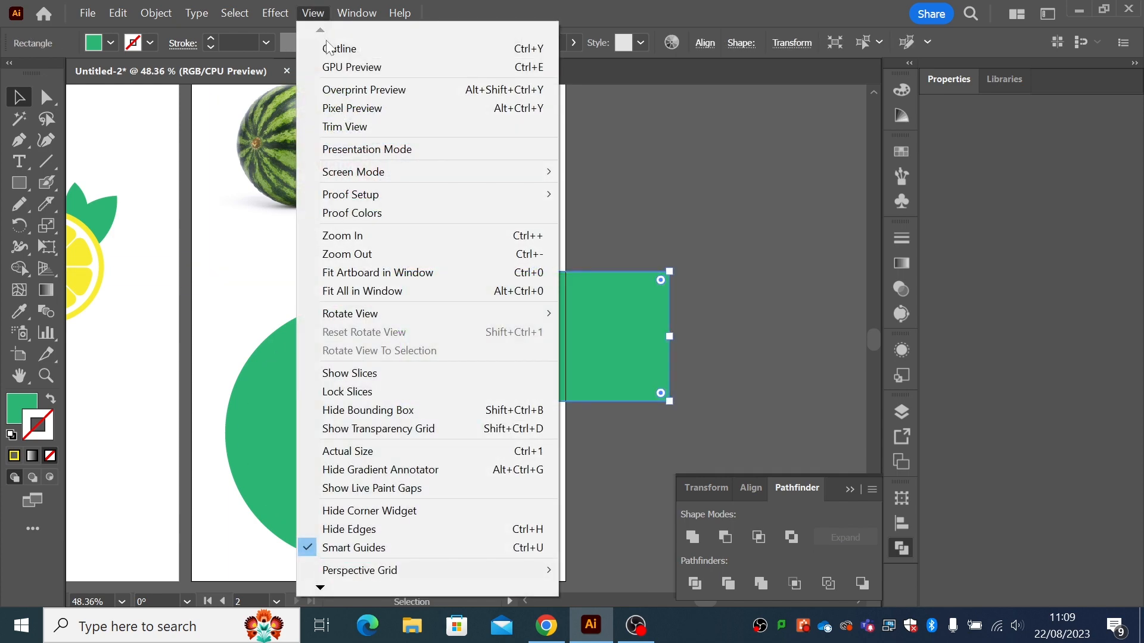
pyautogui.click(334, 47)
pyautogui.moveTo(558, 399); pyautogui.dragTo(380, 433)
pyautogui.click(522, 448)
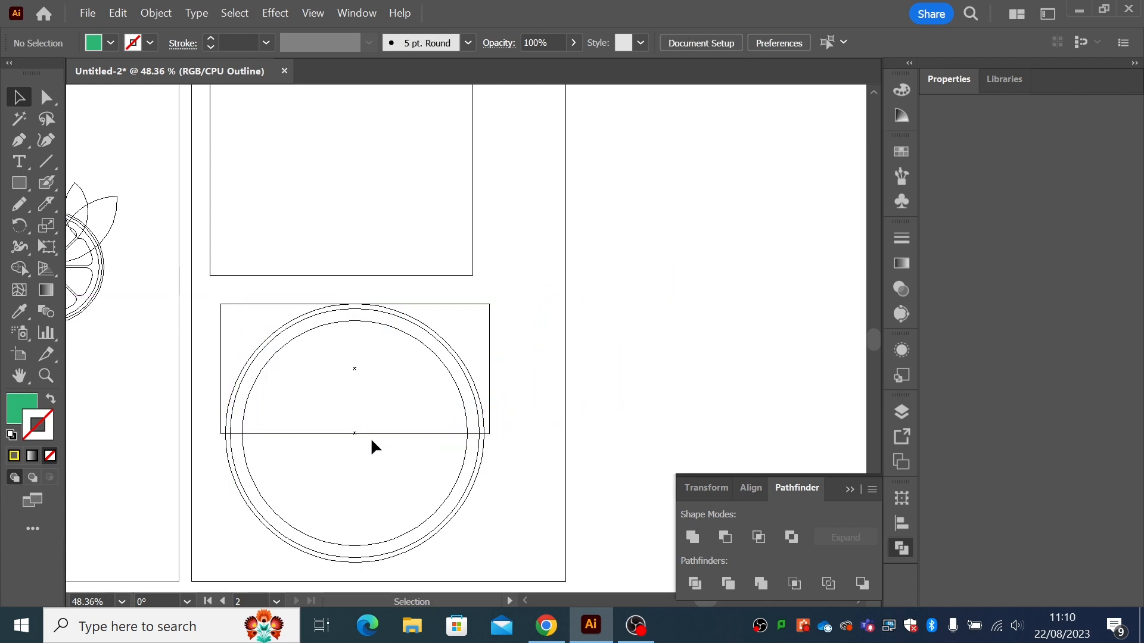
# Examine up close where the rectangle's lower edge crosses the three circles.
pyautogui.click(46, 375)
pyautogui.moveTo(350, 433); pyautogui.dragTo(477, 526)
pyautogui.moveTo(315, 336); pyautogui.dragTo(561, 370)
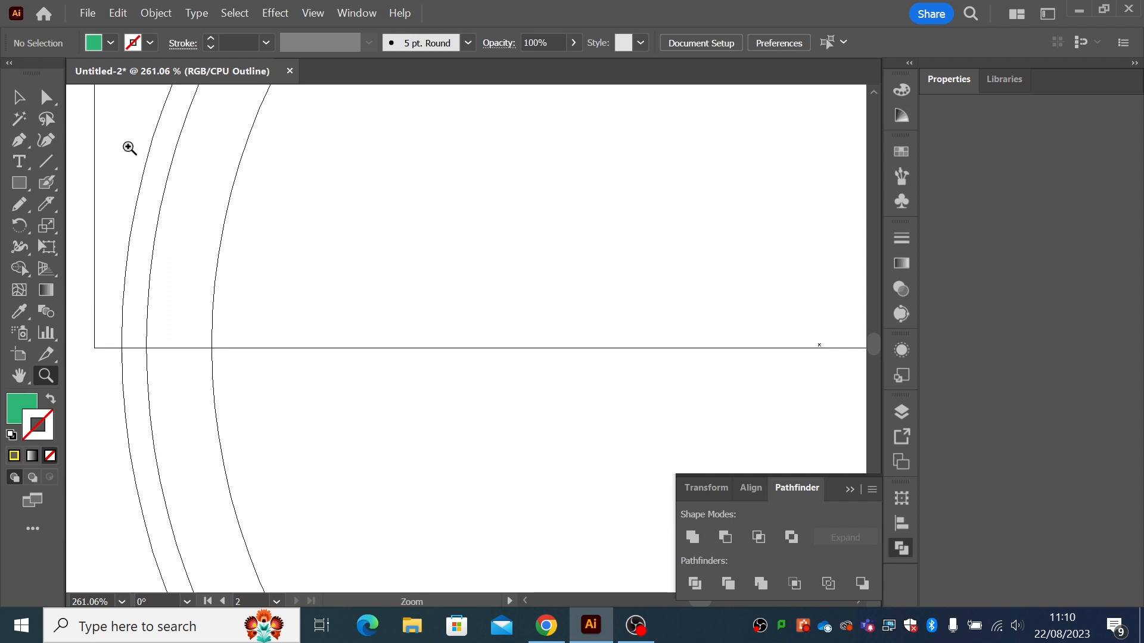
pyautogui.click(18, 97)
pyautogui.click(39, 374)
pyautogui.keyDown('alt'); pyautogui.click(463, 395); pyautogui.keyUp('alt')
pyautogui.keyDown('alt'); pyautogui.click(511, 395); pyautogui.keyUp('alt')
pyautogui.keyDown('alt'); pyautogui.click(520, 365); pyautogui.keyUp('alt')
pyautogui.scroll(2, 520, 365)
pyautogui.hscroll(3, 520, 365)
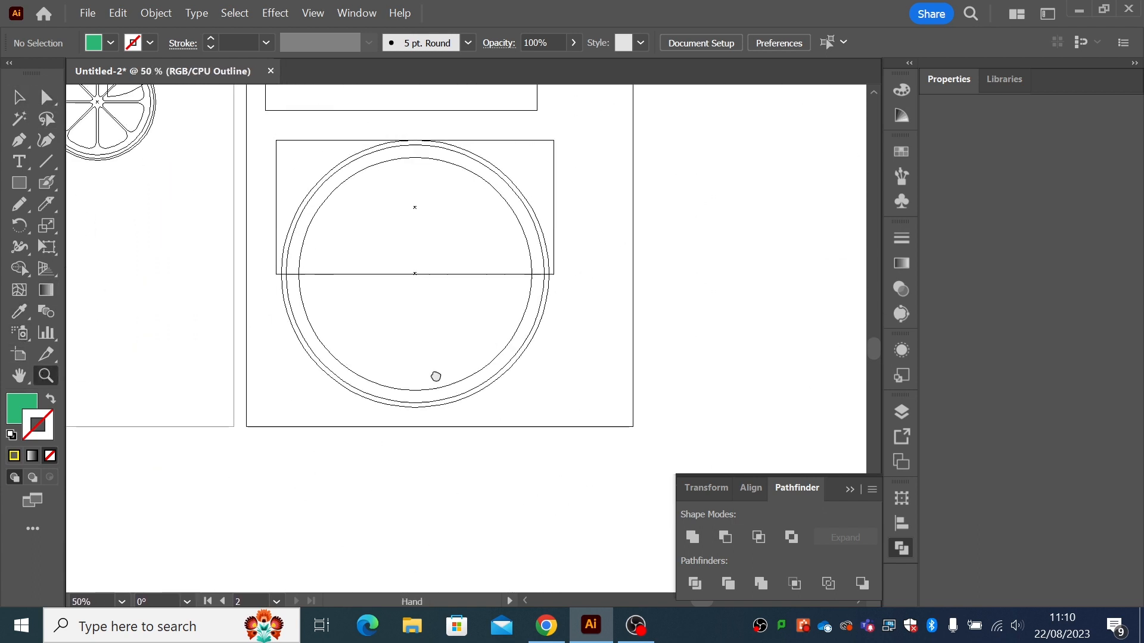
# Check the outer circle's side anchor points against the rectangle's lower edge.
pyautogui.moveTo(189, 168); pyautogui.dragTo(492, 429)
pyautogui.click(19, 97)
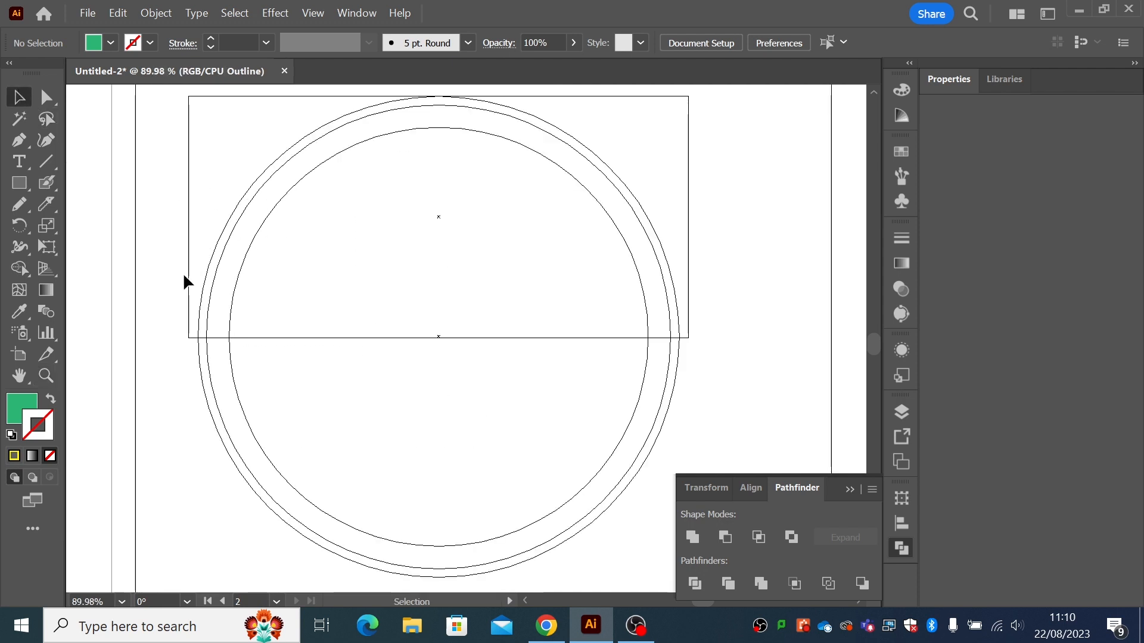
pyautogui.click(199, 357)
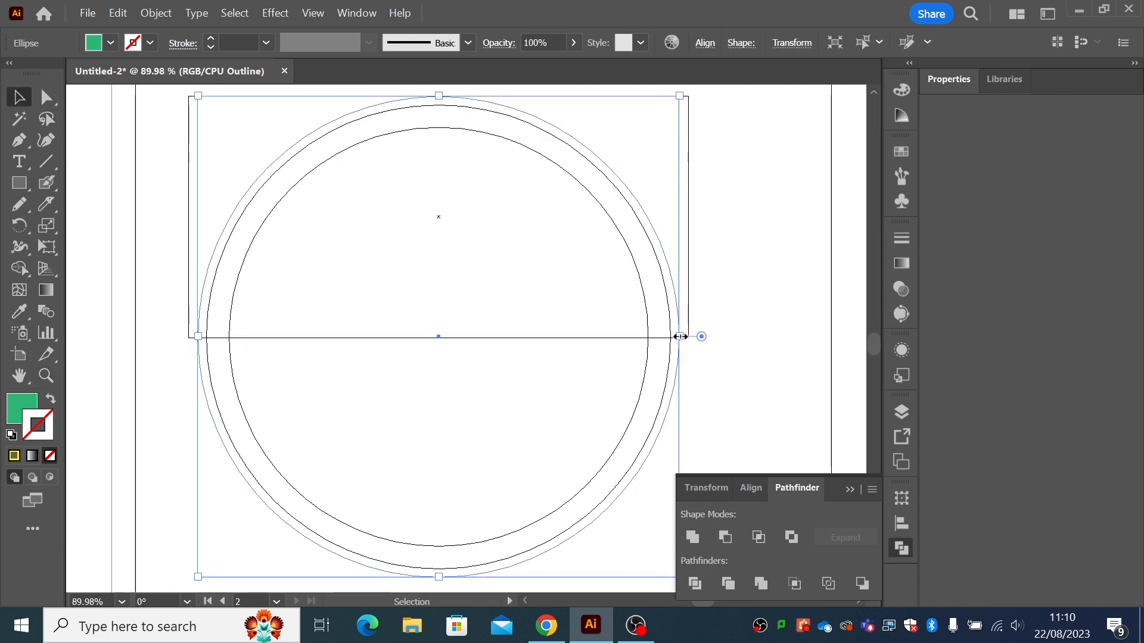
pyautogui.click(47, 99)
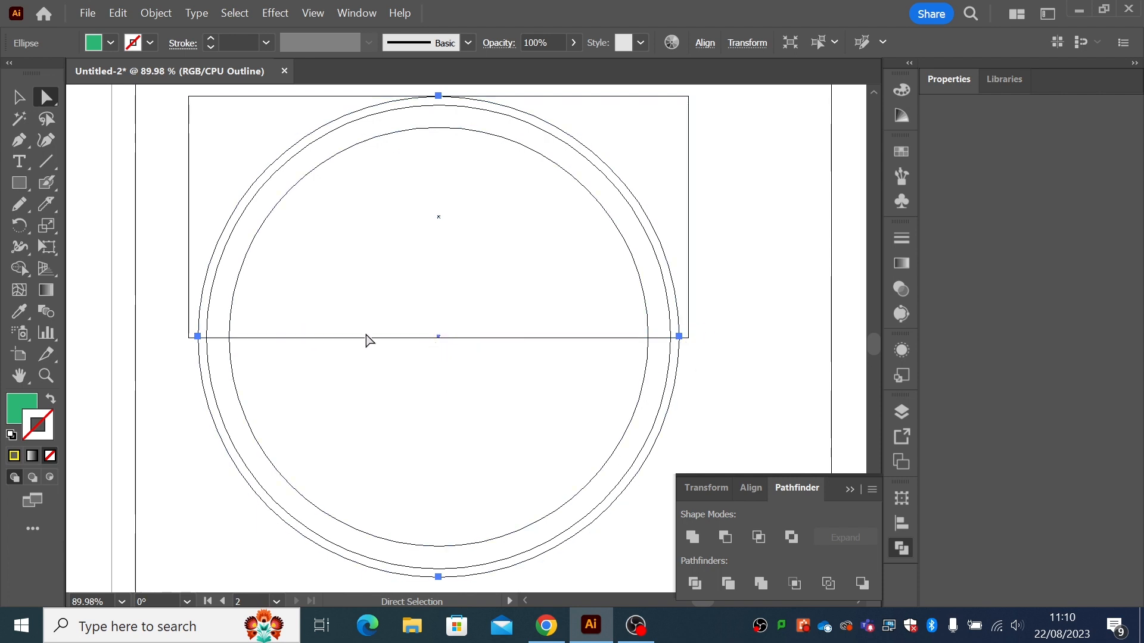
pyautogui.click(23, 99)
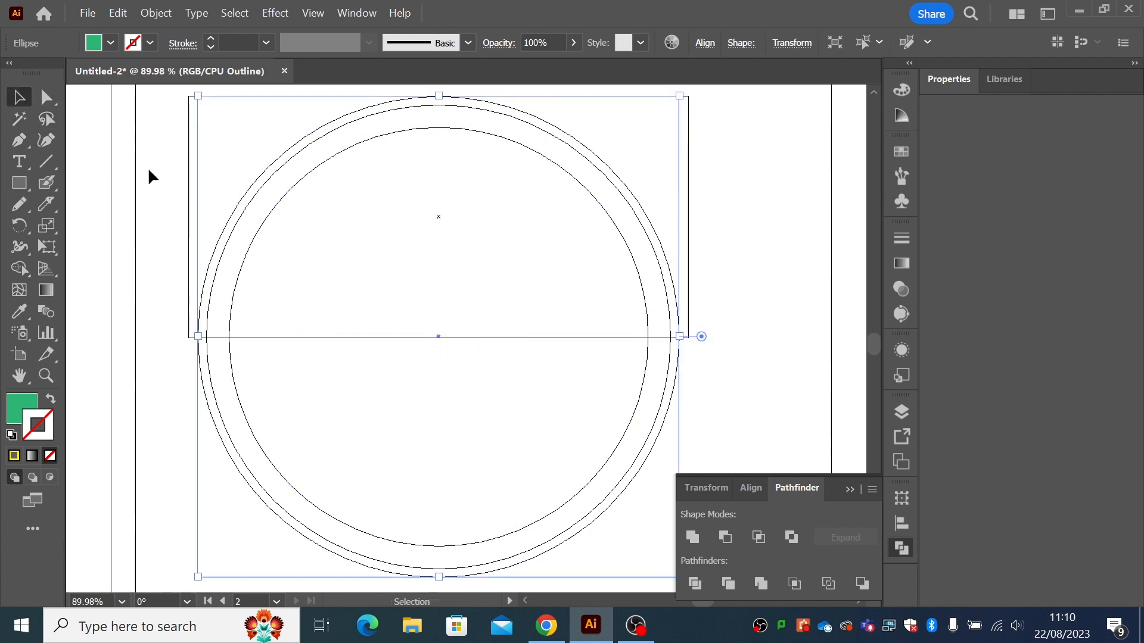
# In normal preview, split the three circles and the rectangle with Divide and ungroup the resulting pieces.
pyautogui.click(325, 13)
pyautogui.click(334, 47)
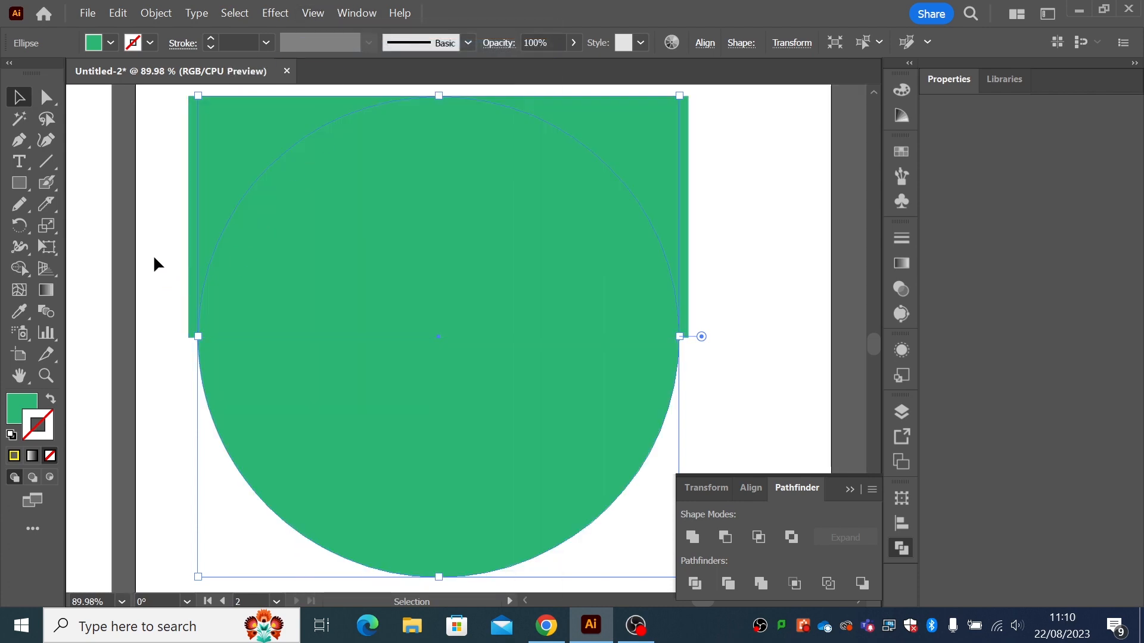
pyautogui.moveTo(154, 250); pyautogui.dragTo(684, 532)
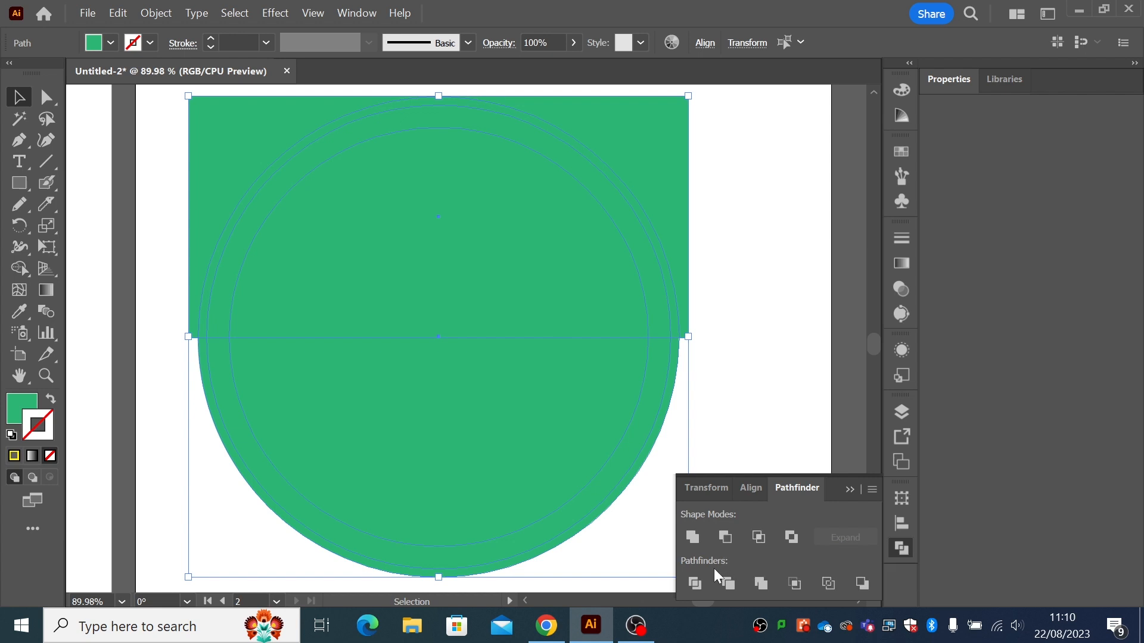
pyautogui.click(695, 585)
pyautogui.click(156, 14)
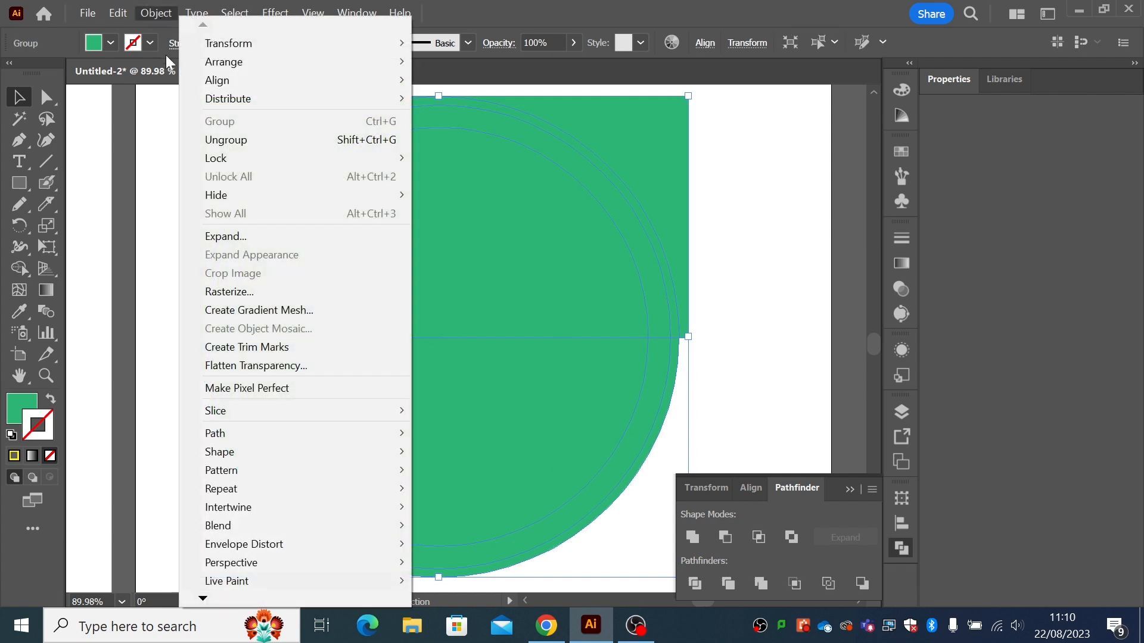
pyautogui.click(206, 137)
# Delete all the divided pieces above the horizontal cut, keeping only the lower semicircles.
pyautogui.click(156, 226)
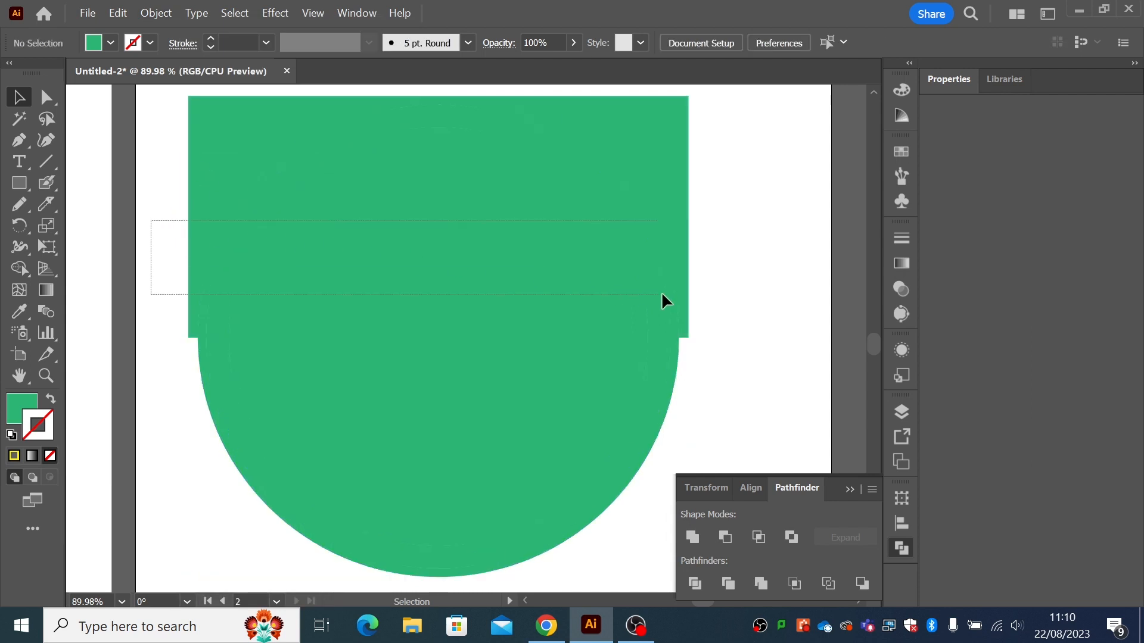
pyautogui.click(689, 293)
pyautogui.press('Delete')
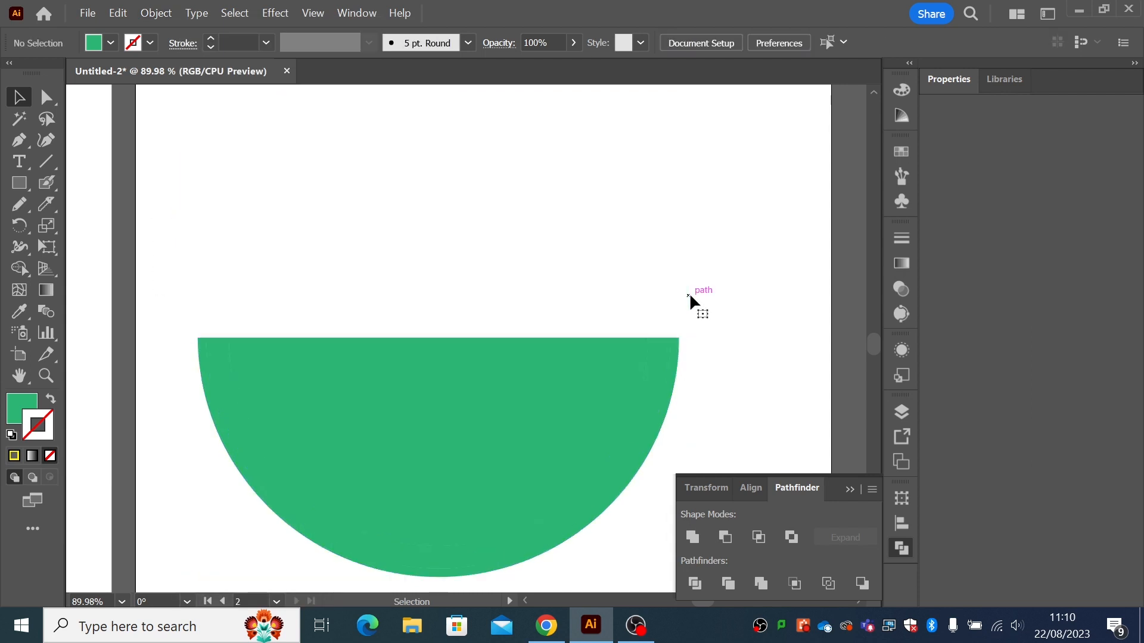
# Move the three stacked green semicircles together up and slightly to the right, placing them below the watermelon photo.
pyautogui.moveTo(183, 277); pyautogui.dragTo(602, 383)
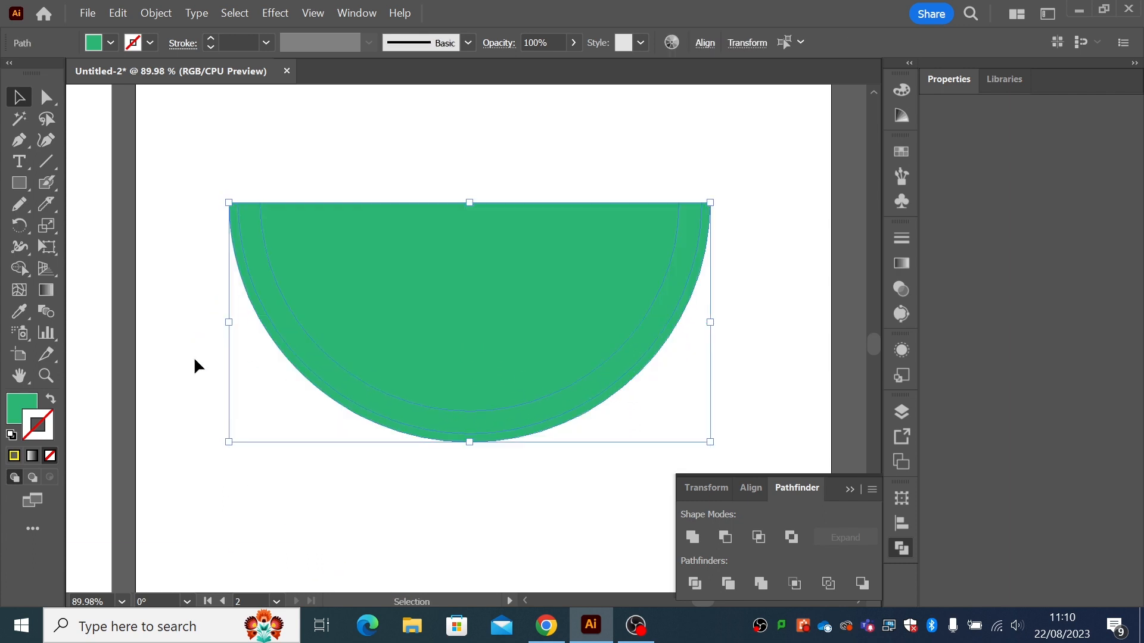
pyautogui.click(46, 376)
pyautogui.keyDown('alt'); pyautogui.click(321, 350); pyautogui.keyUp('alt')
pyautogui.keyDown('alt'); pyautogui.click(407, 321); pyautogui.keyUp('alt')
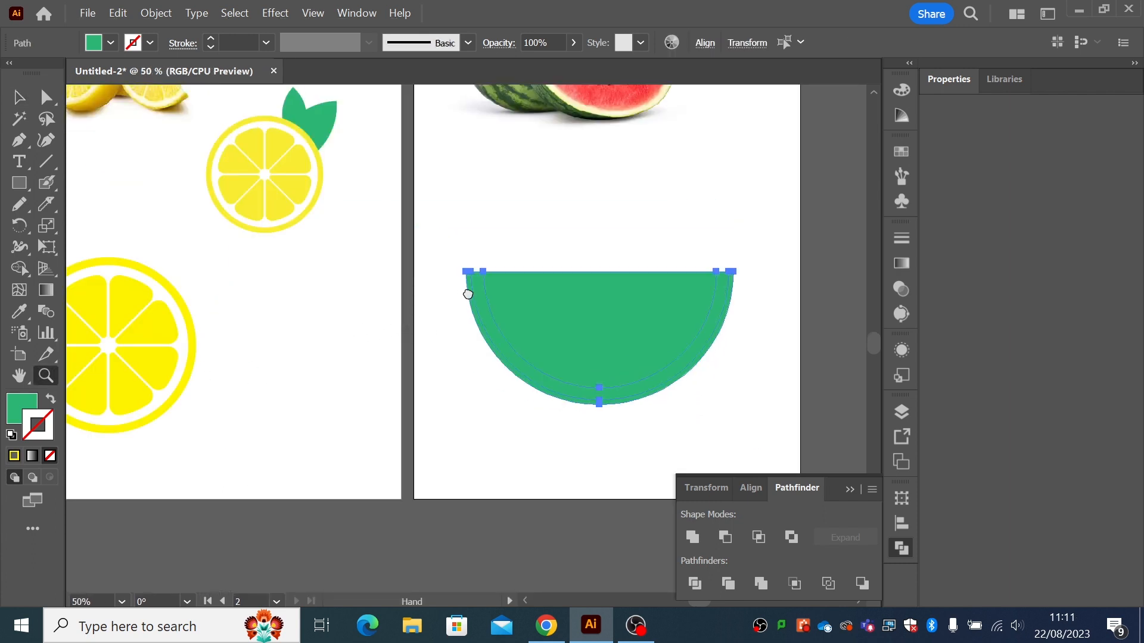
pyautogui.moveTo(450, 284); pyautogui.dragTo(268, 385)
pyautogui.click(18, 97)
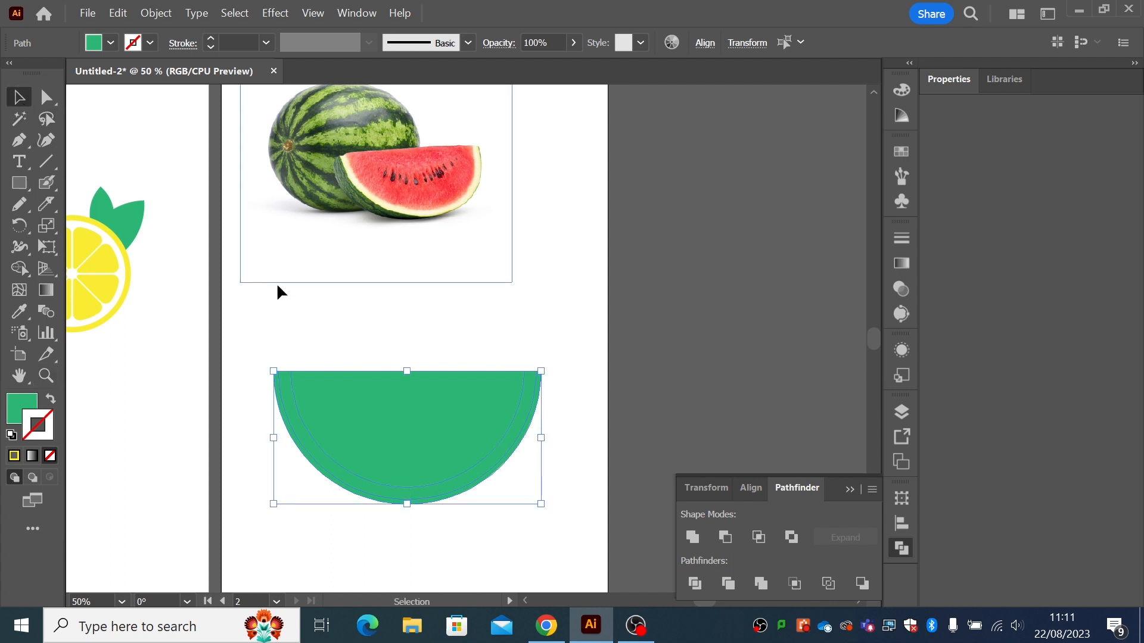
# Identify the separate layers of the green half shape by selecting the outer and middle semicircles in turn.
pyautogui.click(269, 364)
pyautogui.click(295, 387)
pyautogui.click(274, 396)
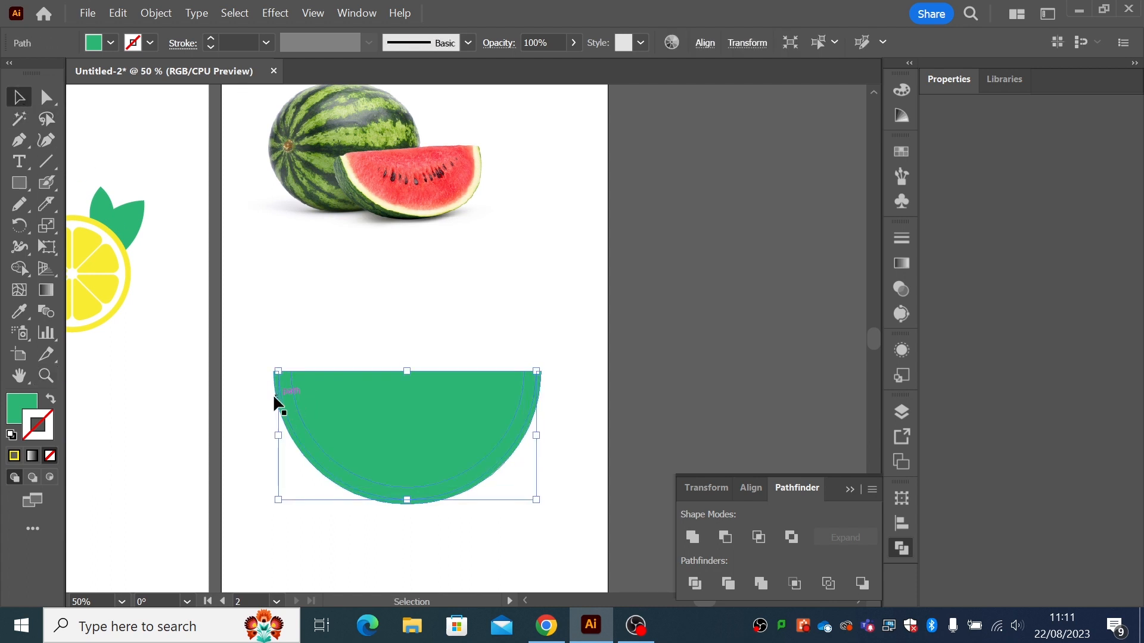
pyautogui.click(259, 374)
pyautogui.click(272, 384)
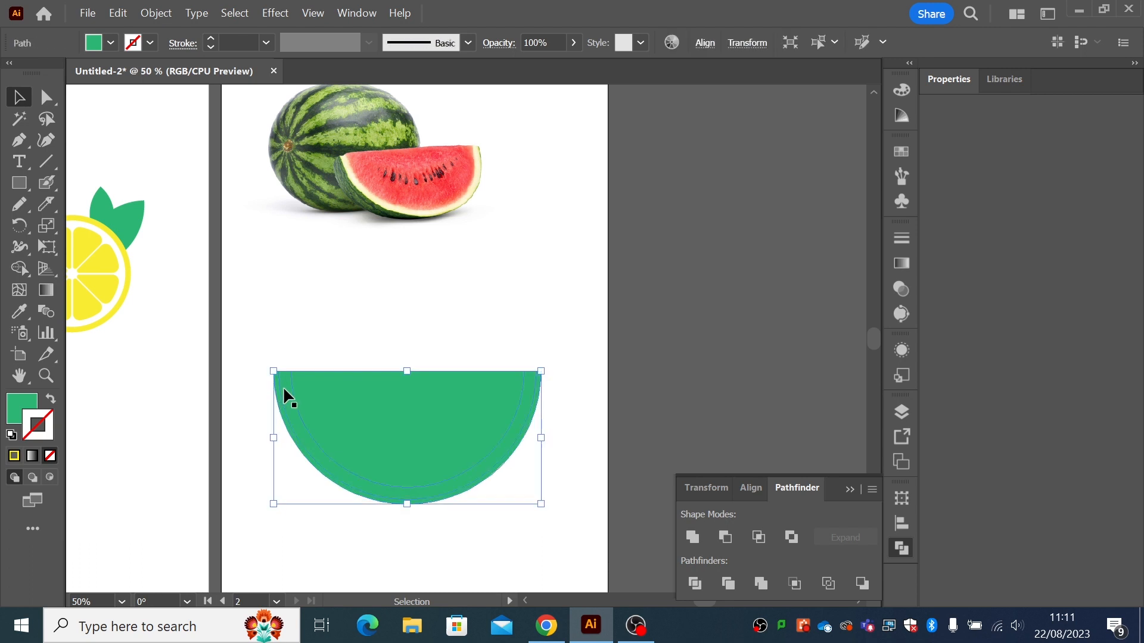
pyautogui.click(284, 390)
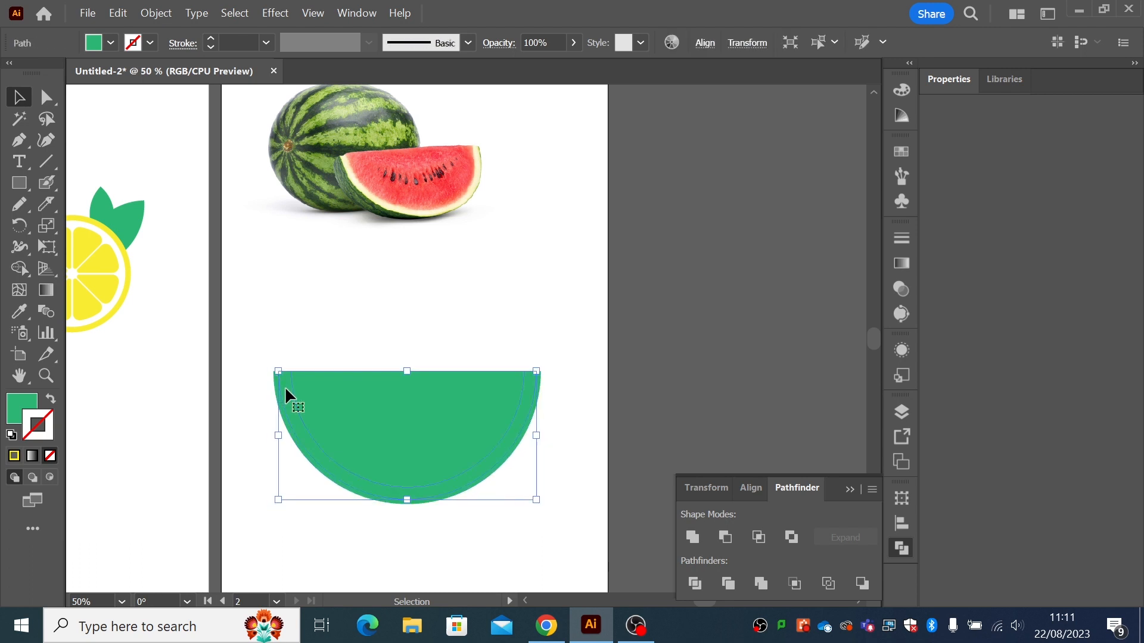
pyautogui.click(318, 368)
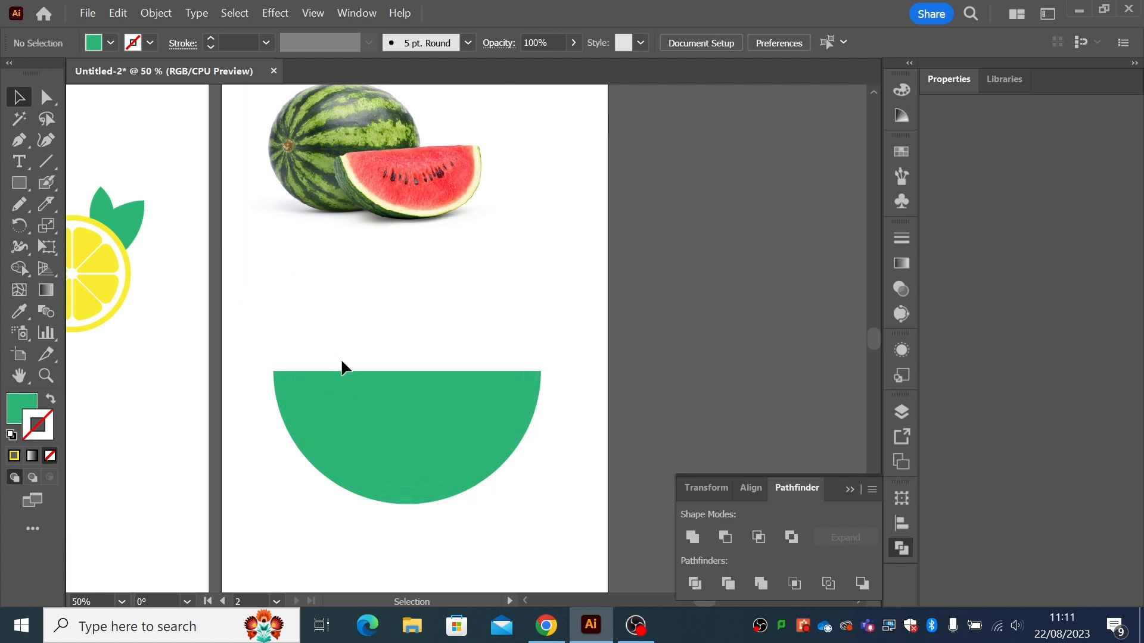
# Fill the innermost semicircle with a light pinkish red sampled with the Eyedropper from the flesh in the watermelon photo.
pyautogui.click(347, 379)
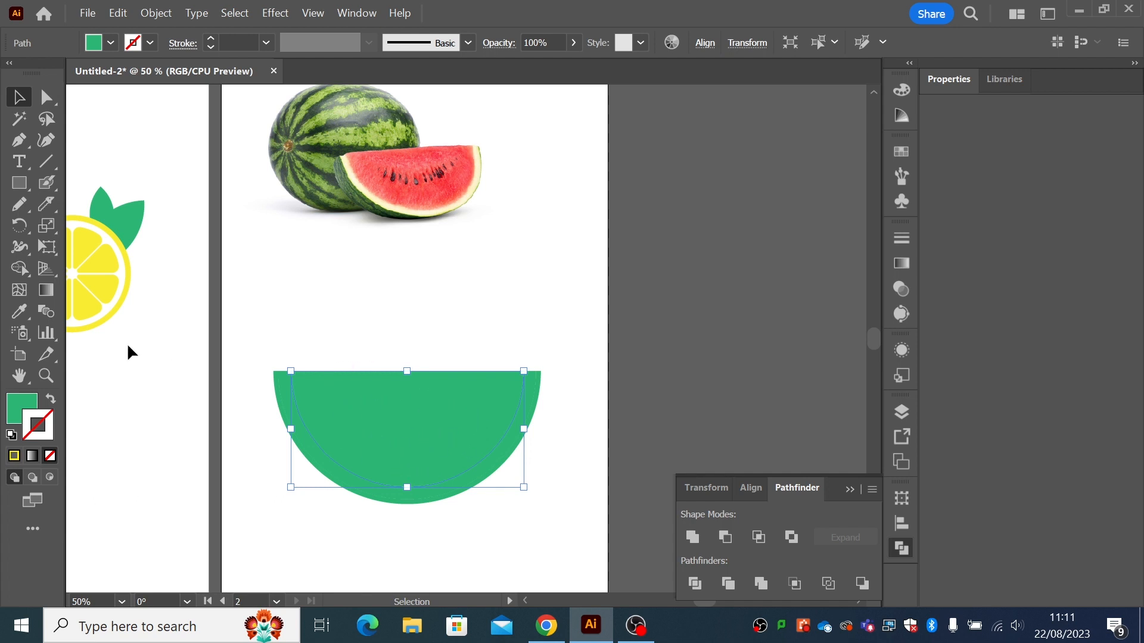
pyautogui.click(19, 310)
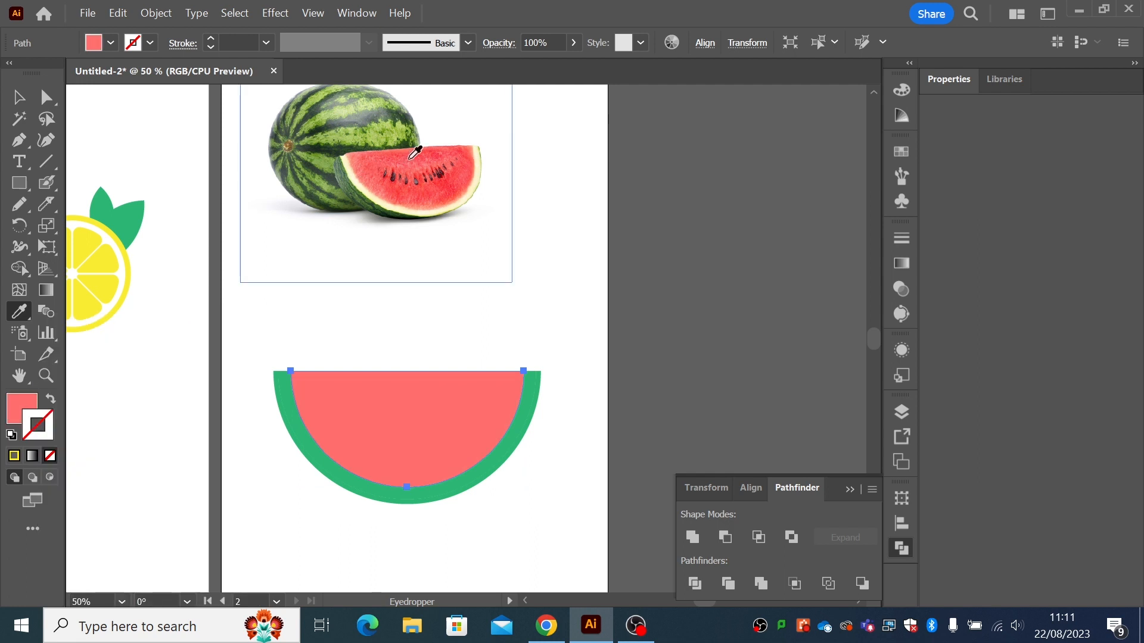
pyautogui.click(424, 192)
pyautogui.hotkey('ctrl', 'z')
pyautogui.click(422, 156)
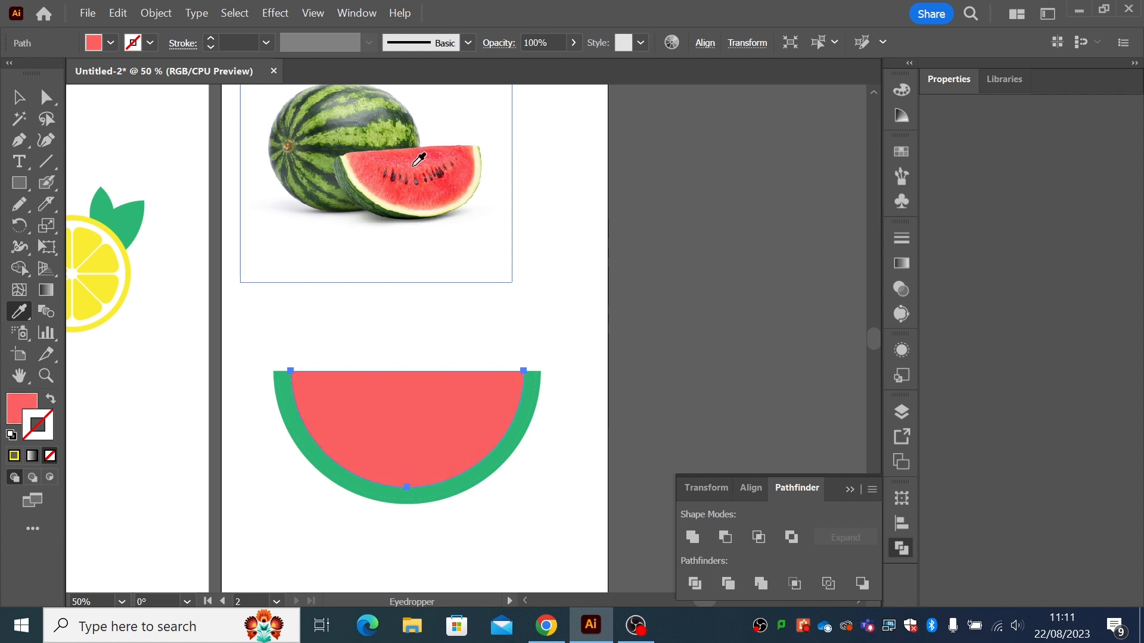
pyautogui.click(421, 161)
pyautogui.click(19, 97)
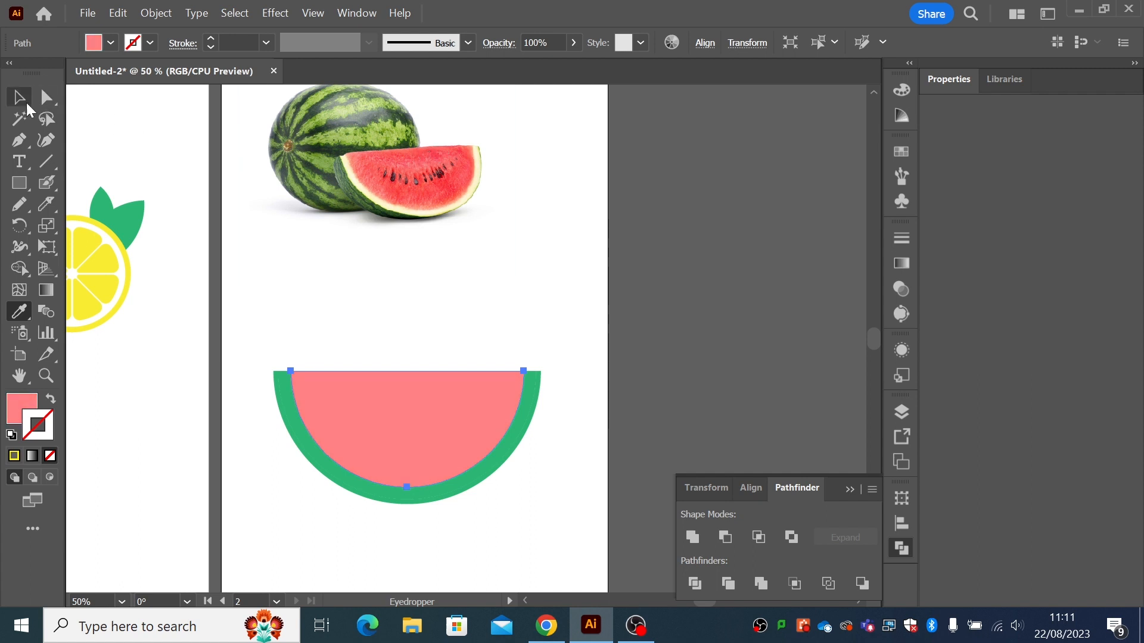
pyautogui.click(294, 344)
# Fill the middle semicircle with the pale cream sampled with the Eyedropper from the rind in the photo.
pyautogui.click(284, 380)
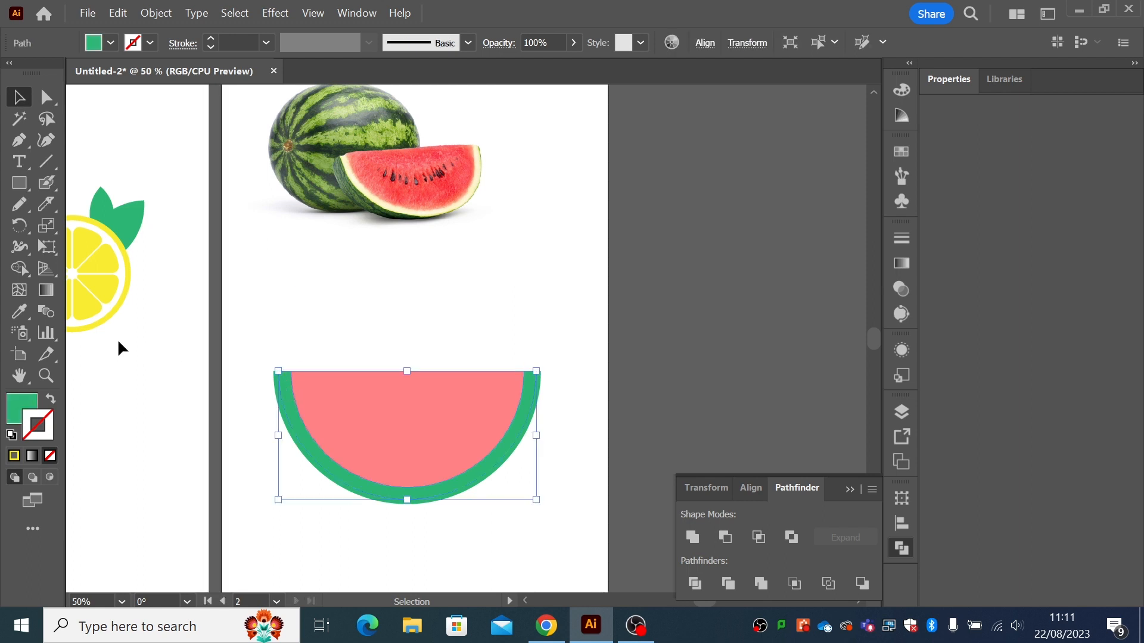
pyautogui.click(19, 311)
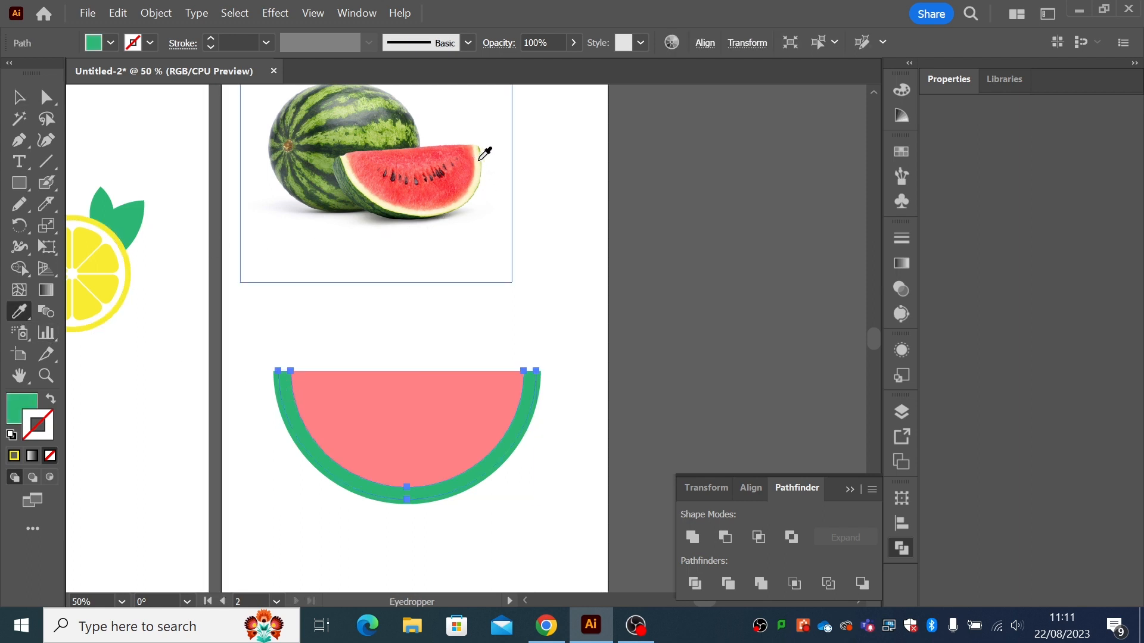
pyautogui.click(479, 159)
pyautogui.click(19, 97)
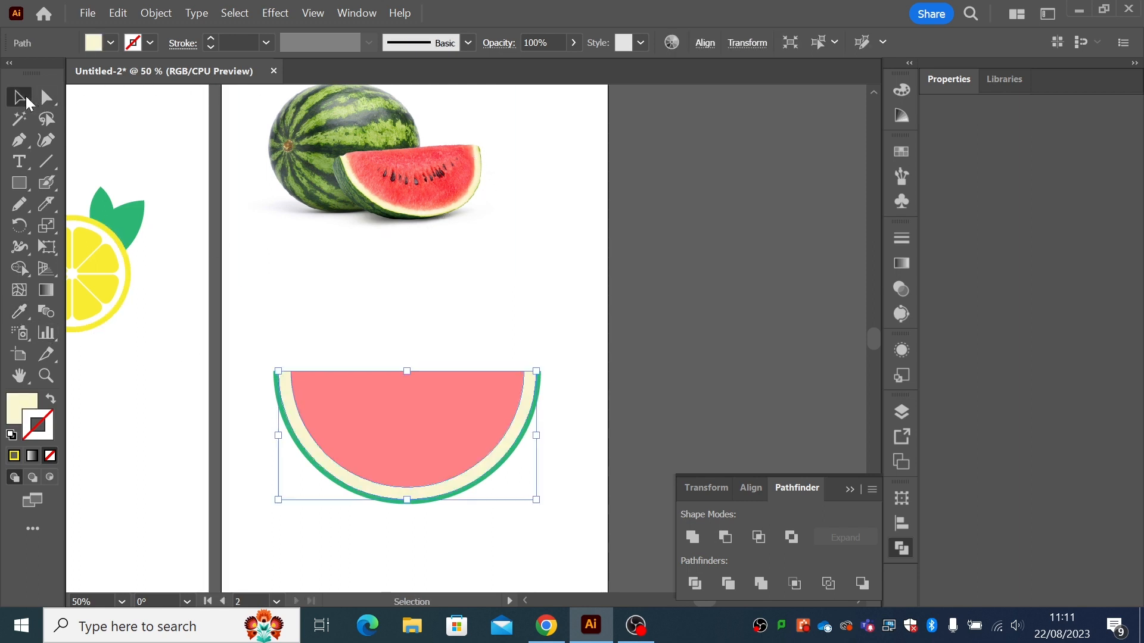
pyautogui.click(248, 312)
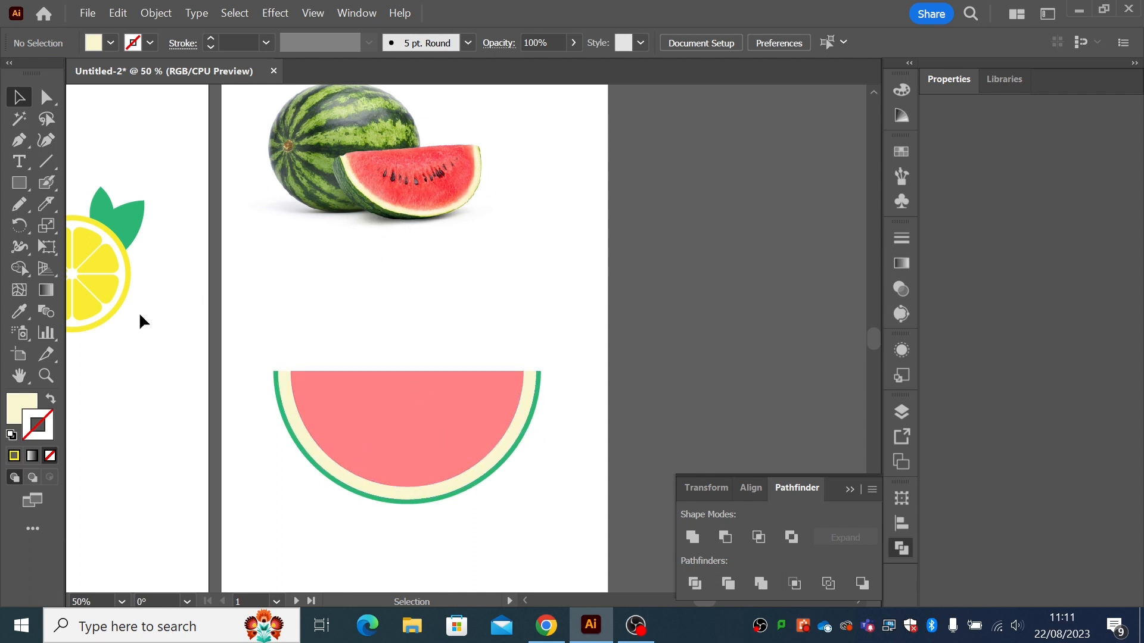
# Draw a small circle with the Ellipse tool above the slice's right end and fill it with black.
pyautogui.click(45, 375)
pyautogui.moveTo(472, 237); pyautogui.dragTo(480, 242)
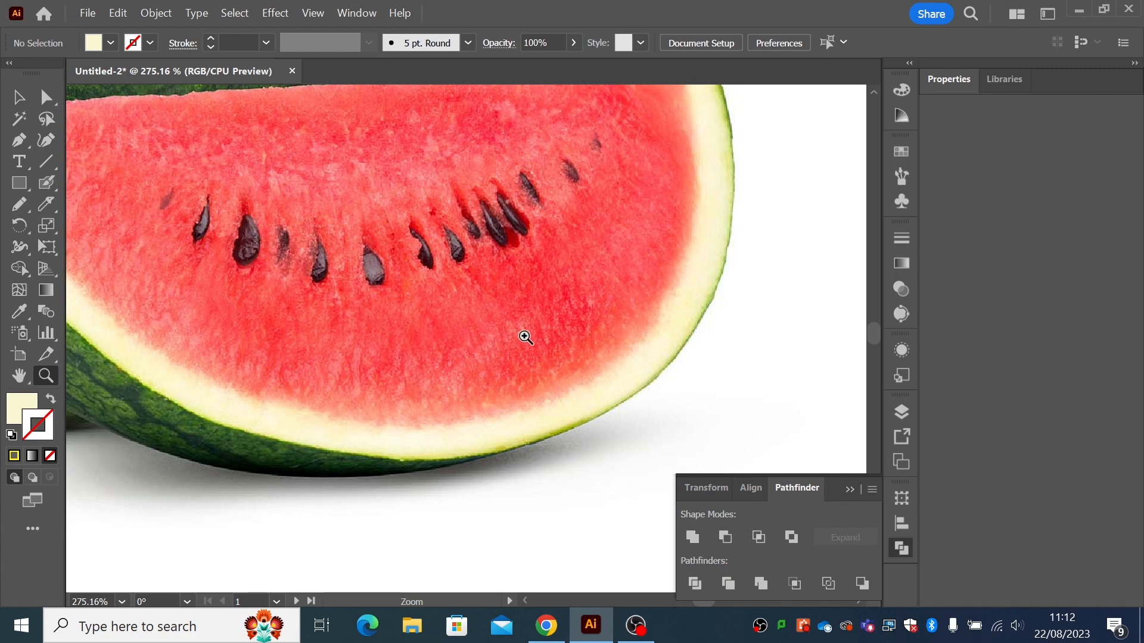
pyautogui.scroll(-6, 525, 338)
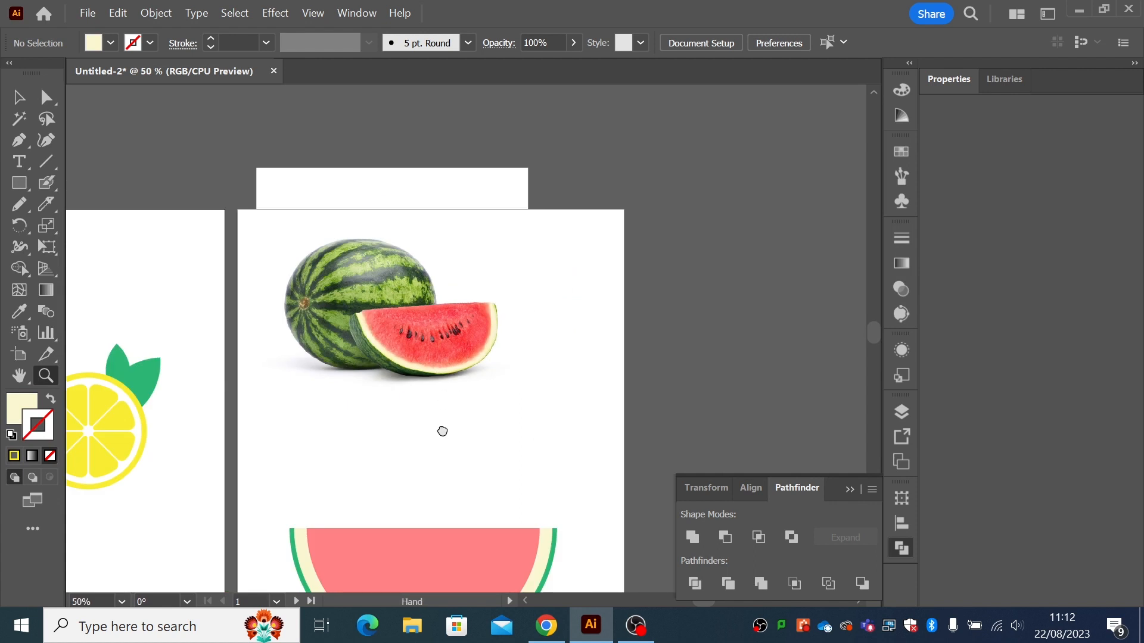
pyautogui.moveTo(442, 431); pyautogui.dragTo(417, 256)
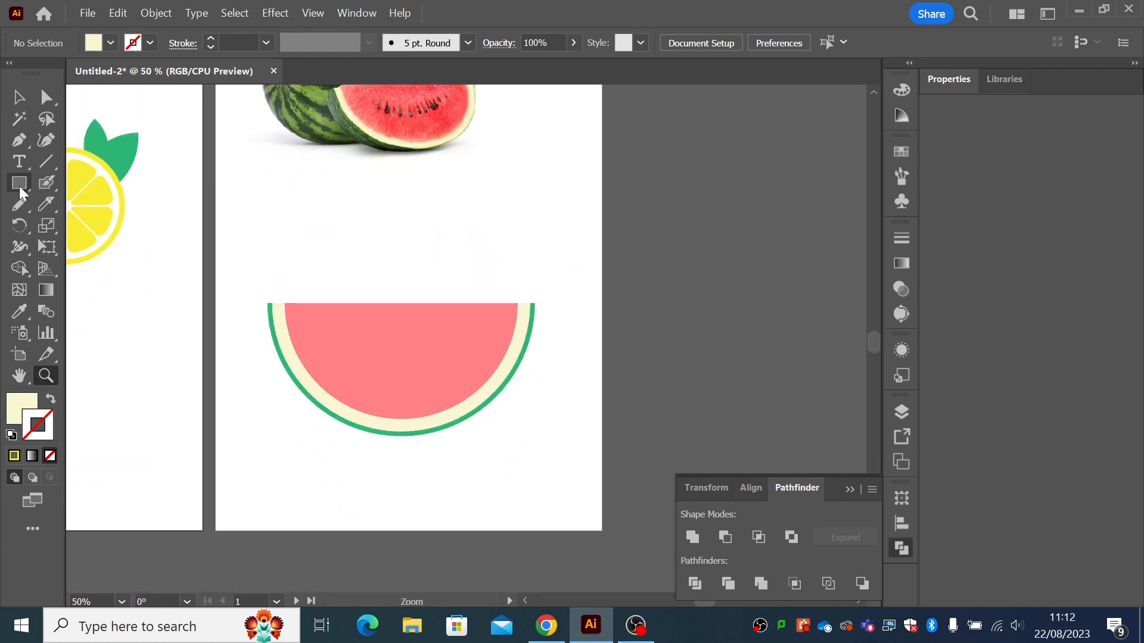
pyautogui.moveTo(19, 186); pyautogui.dragTo(60, 224)
pyautogui.moveTo(492, 176); pyautogui.dragTo(548, 231)
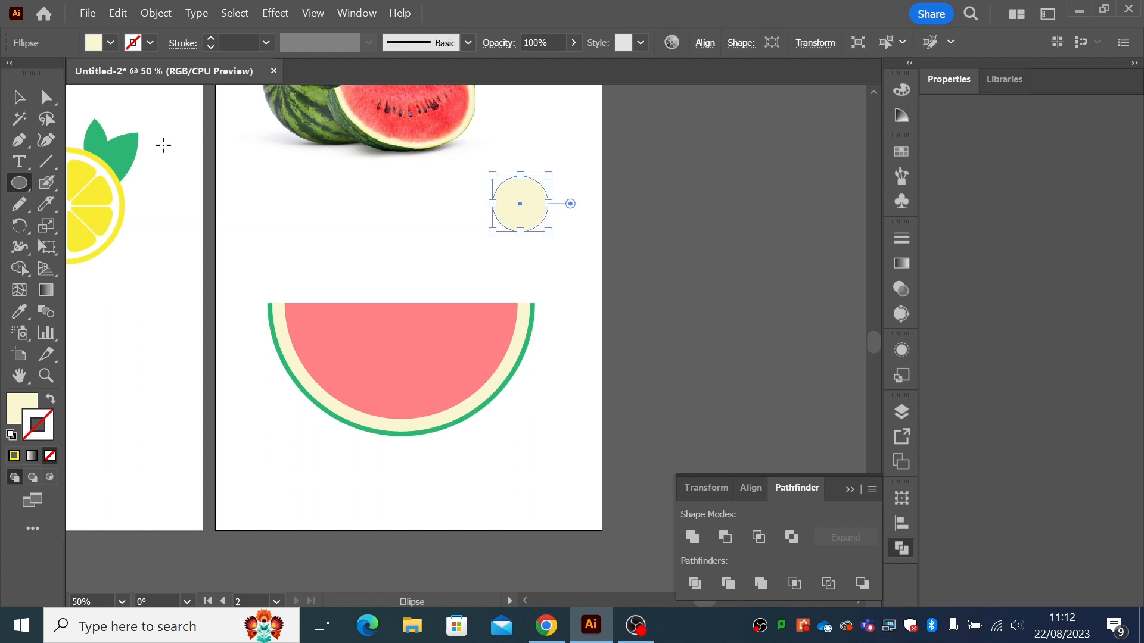
pyautogui.click(8, 97)
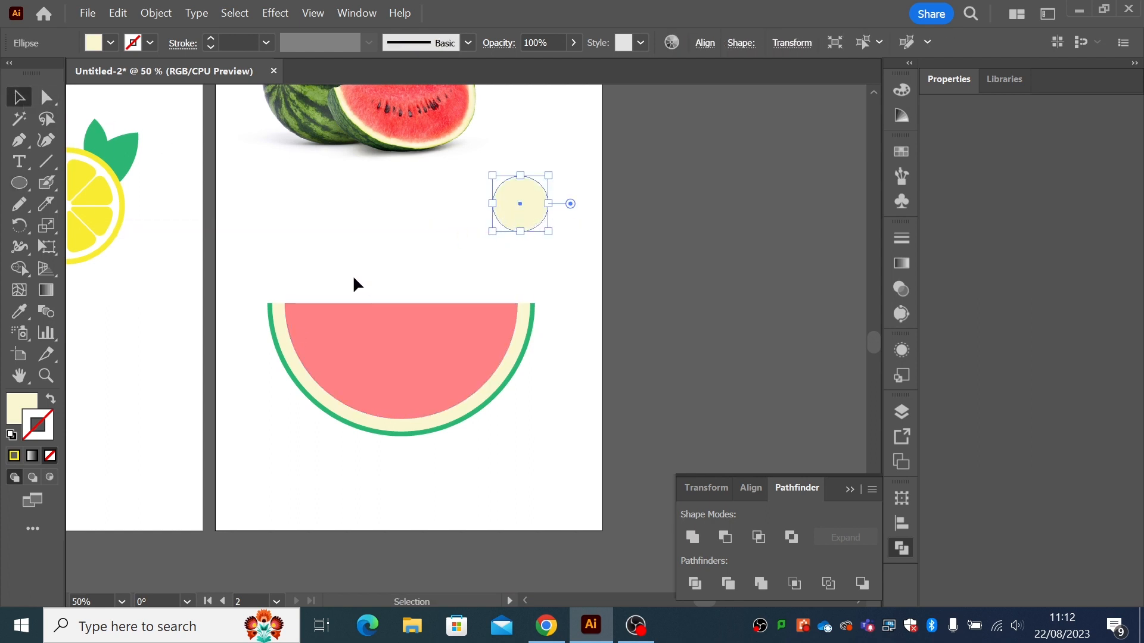
pyautogui.click(116, 48)
pyautogui.click(49, 77)
pyautogui.click(317, 233)
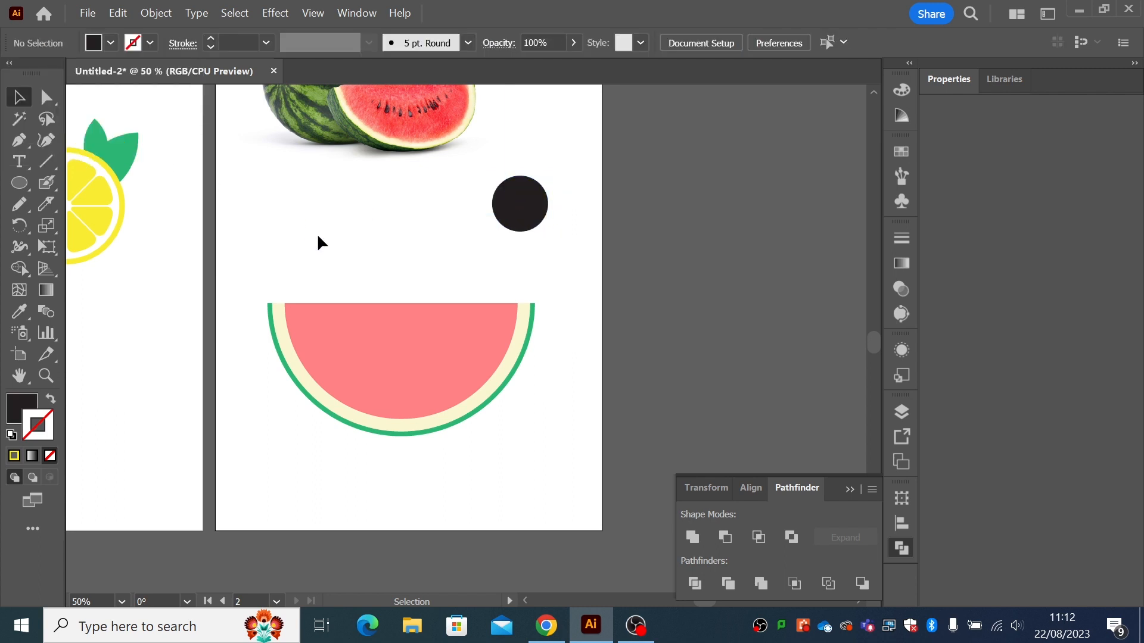
# Pull the black circle's upper anchor point upward with Direct Selection to shape it into a teardrop seed.
pyautogui.click(514, 225)
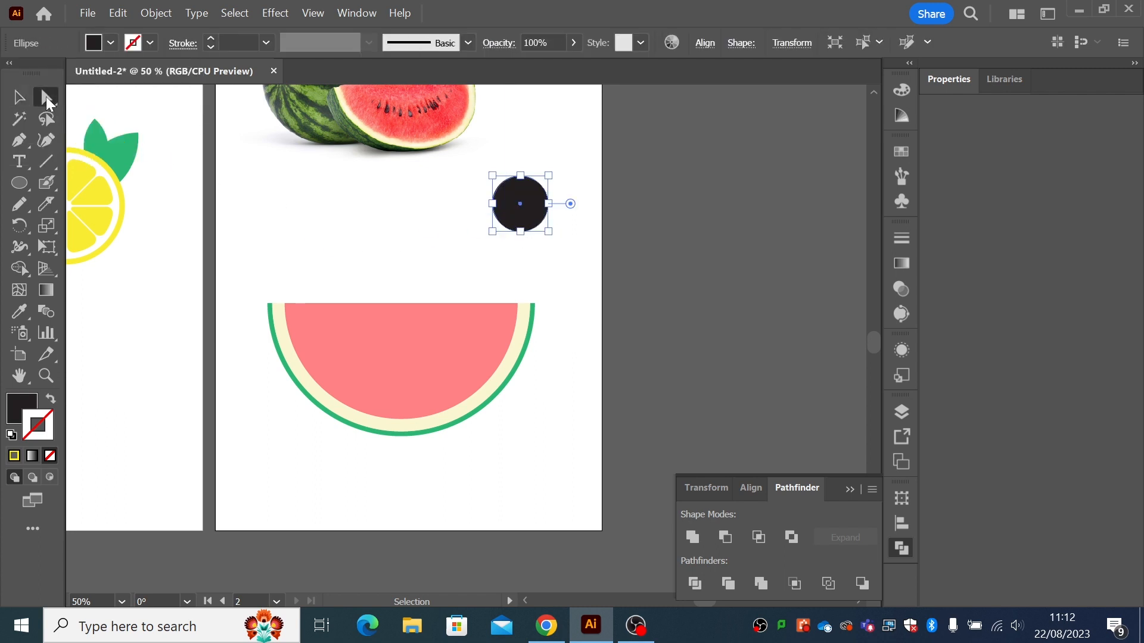
pyautogui.click(45, 97)
pyautogui.click(521, 178)
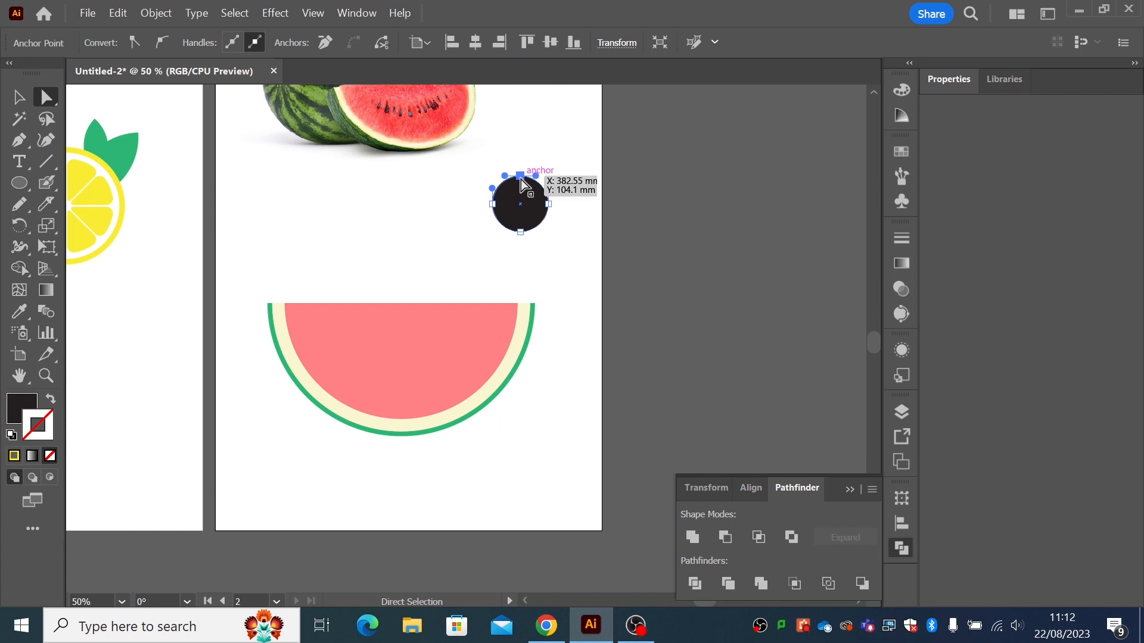
pyautogui.moveTo(520, 178); pyautogui.dragTo(523, 148)
pyautogui.click(592, 190)
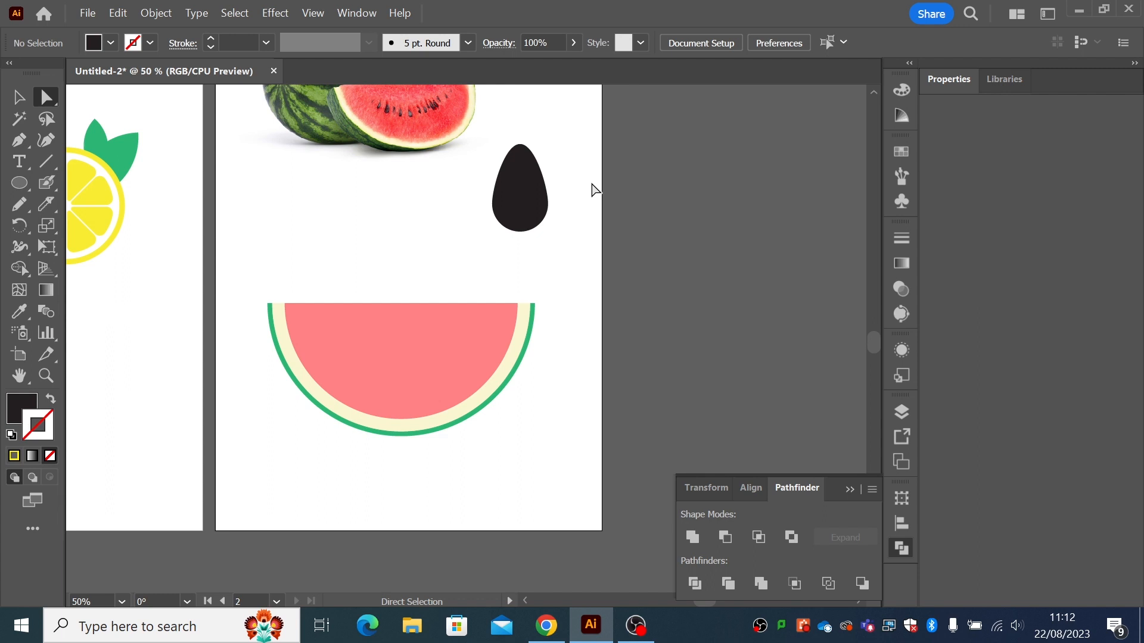
# Group the pink, cream and green semicircles into a single watermelon slice.
pyautogui.press('v')
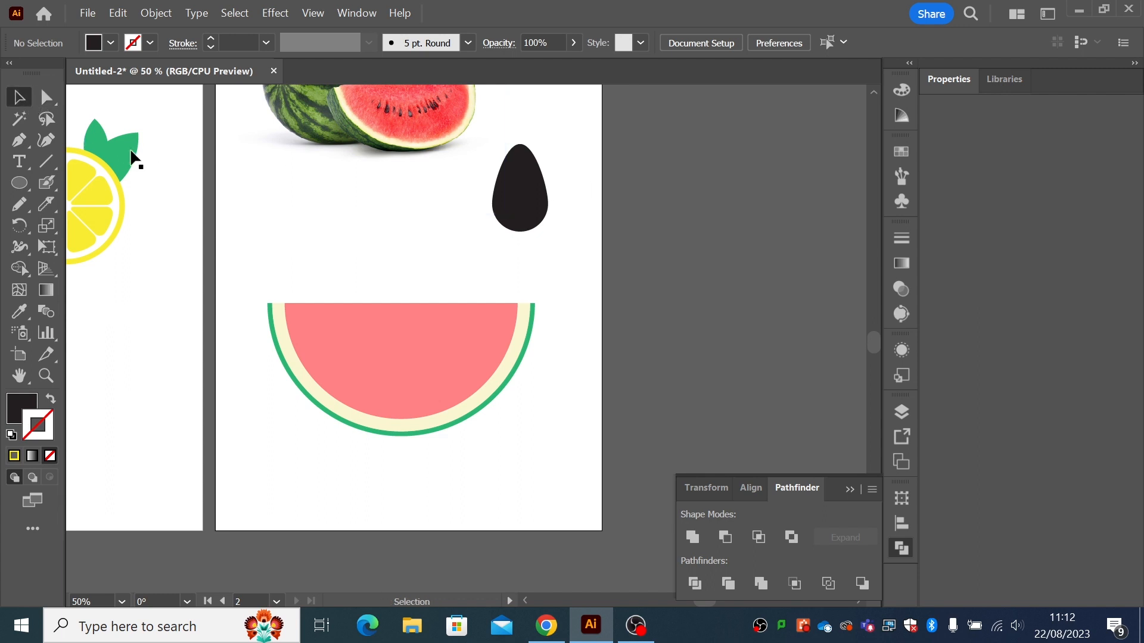
pyautogui.moveTo(265, 280); pyautogui.dragTo(540, 448)
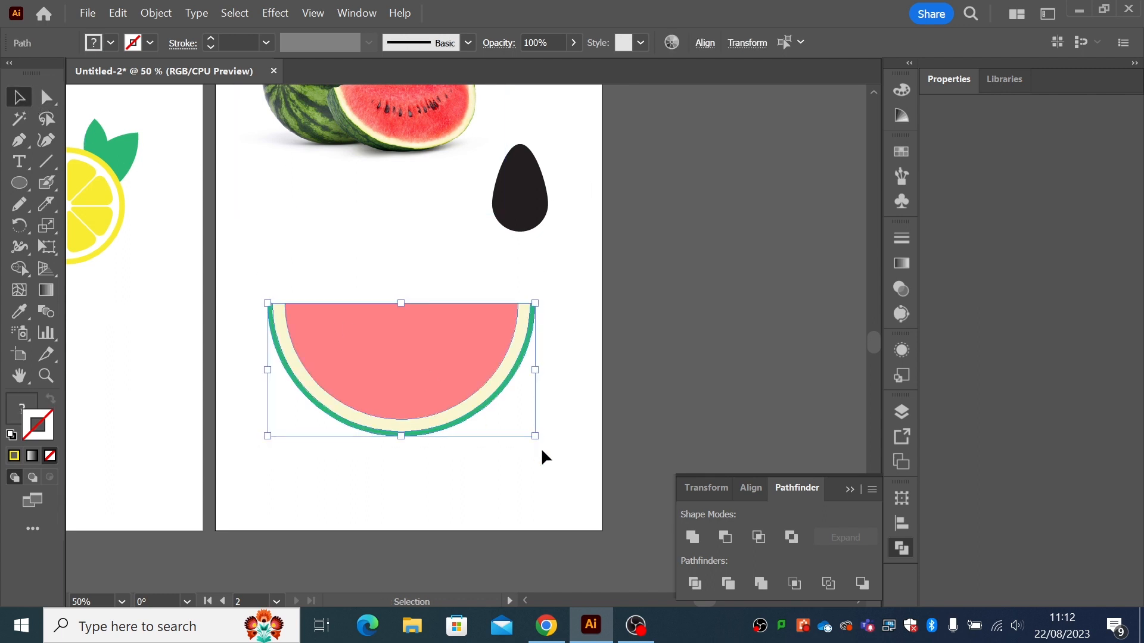
pyautogui.click(495, 429)
pyautogui.click(448, 407)
pyautogui.moveTo(258, 288); pyautogui.dragTo(554, 445)
pyautogui.click(157, 13)
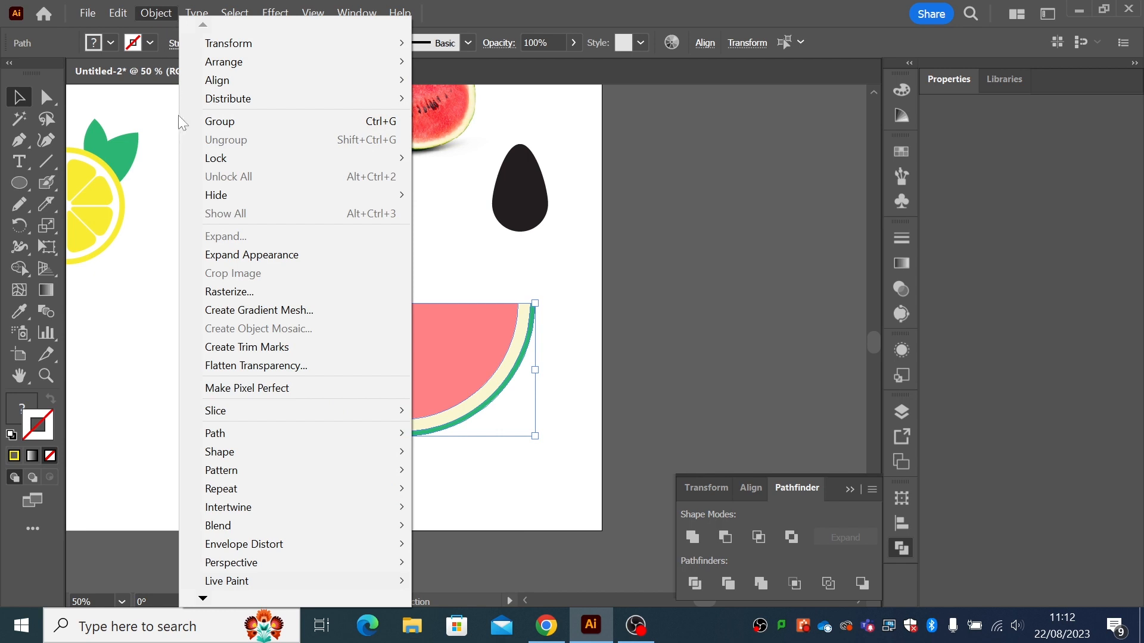
pyautogui.click(216, 124)
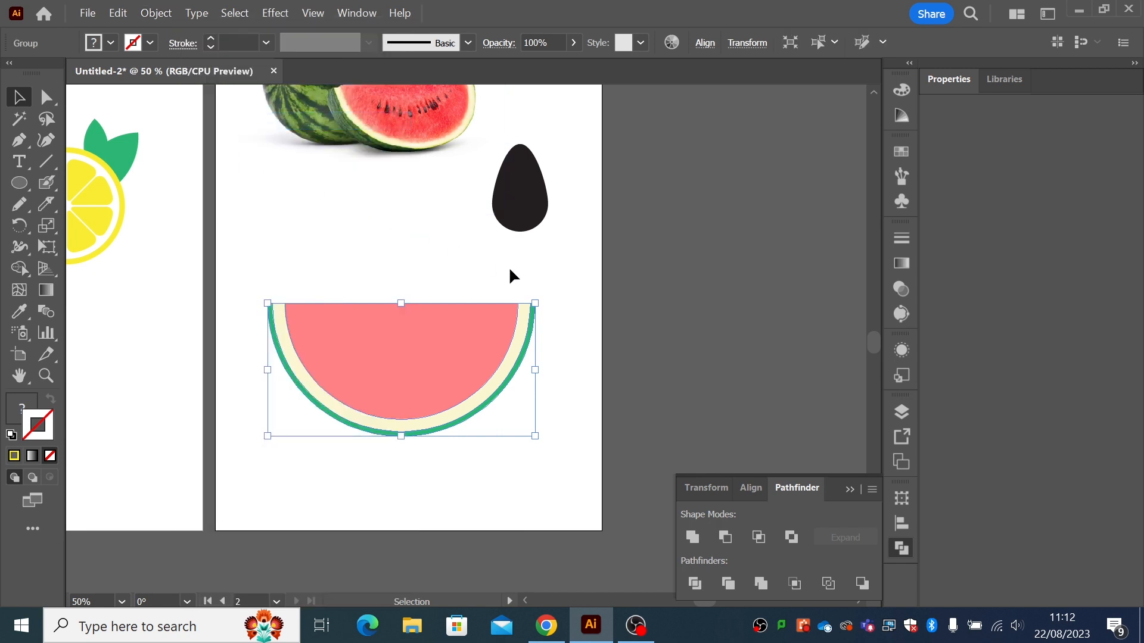
pyautogui.click(509, 266)
# Scale the black seed down to a small size and place it in the left part of the pink flesh.
pyautogui.moveTo(520, 217); pyautogui.dragTo(400, 350)
pyautogui.click(396, 299)
pyautogui.click(411, 269)
pyautogui.click(404, 358)
pyautogui.click(425, 252)
pyautogui.click(420, 265)
pyautogui.click(402, 353)
pyautogui.click(429, 244)
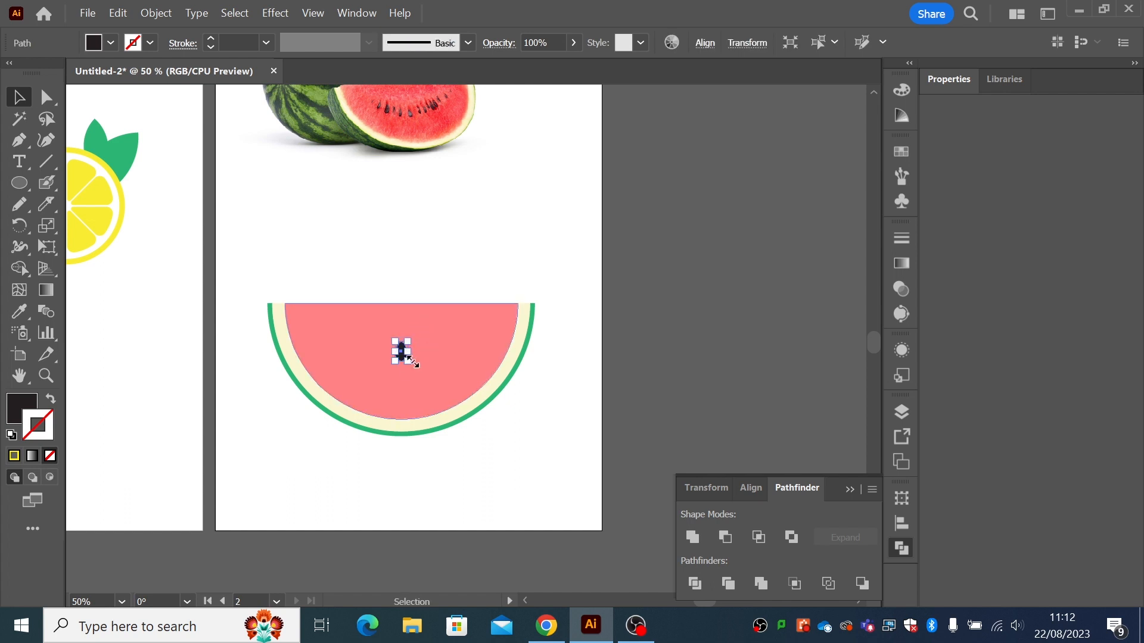
pyautogui.click(428, 269)
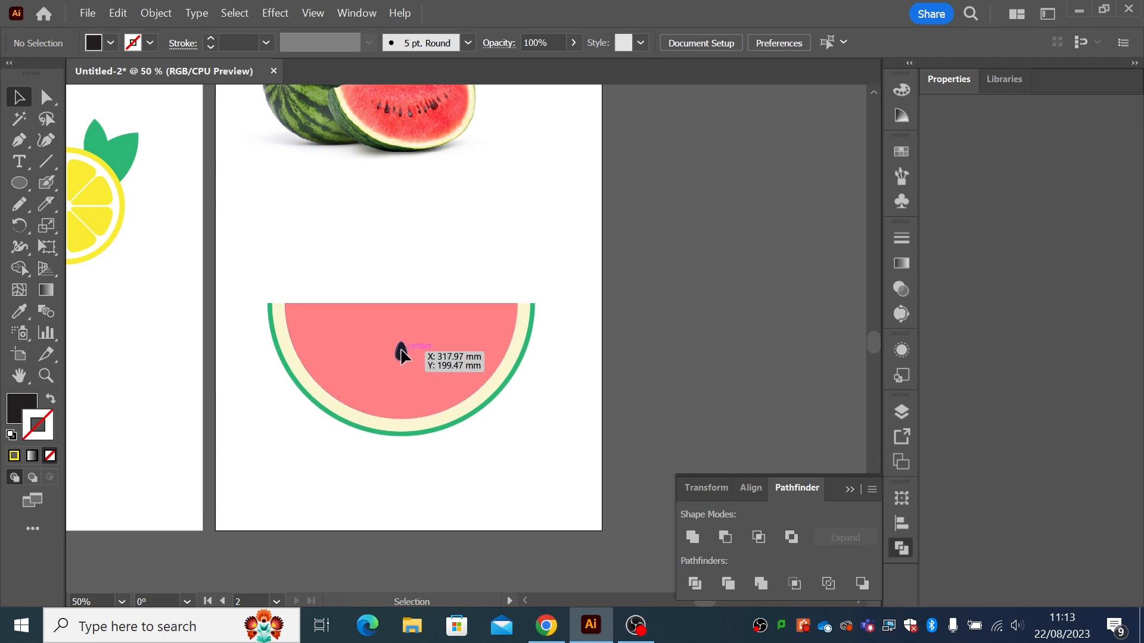
pyautogui.moveTo(401, 355); pyautogui.dragTo(328, 352)
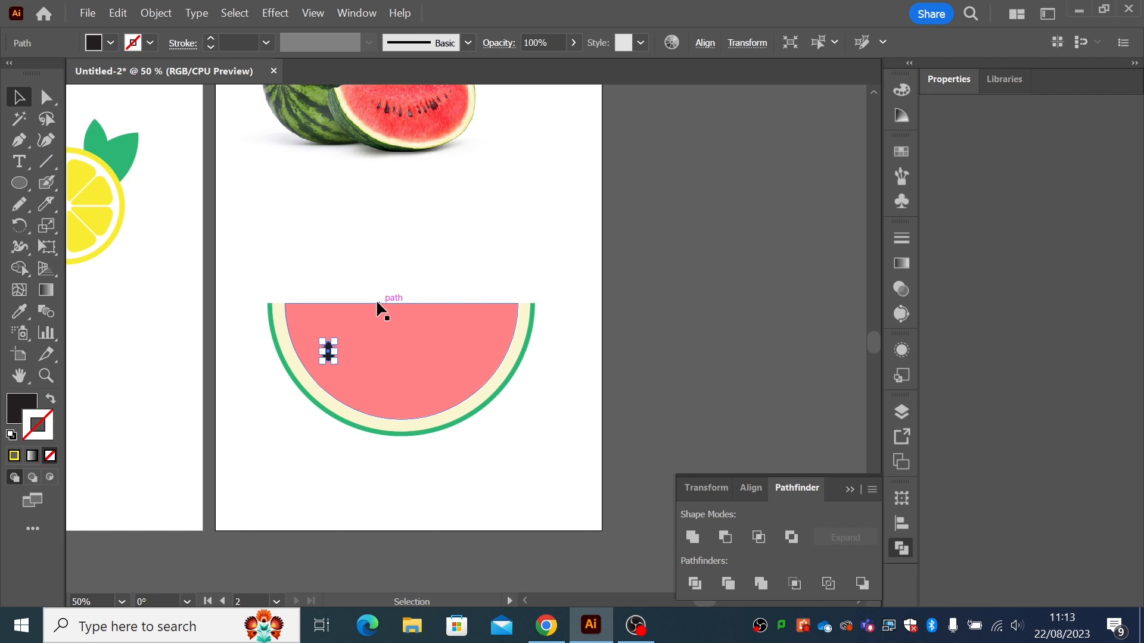
pyautogui.press('a')
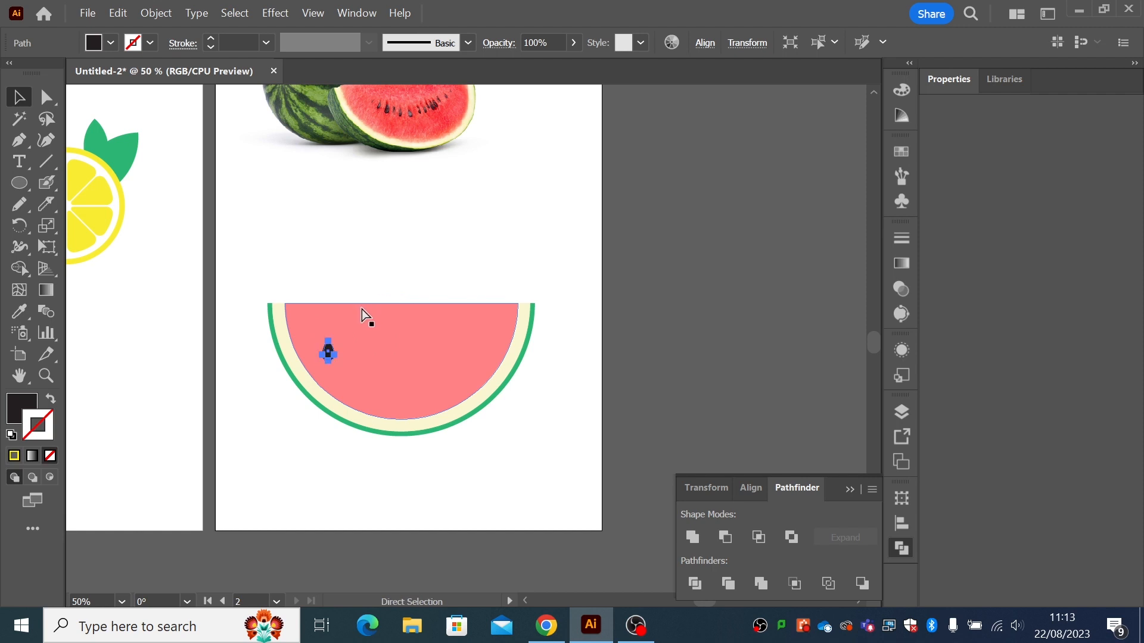
pyautogui.press('v')
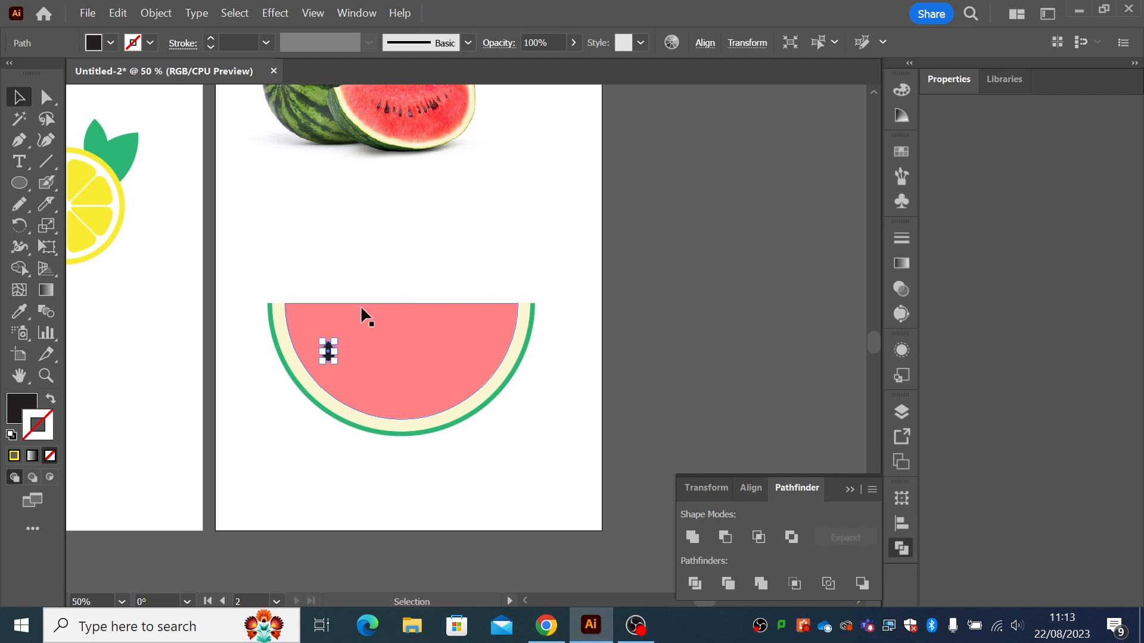
pyautogui.press('a')
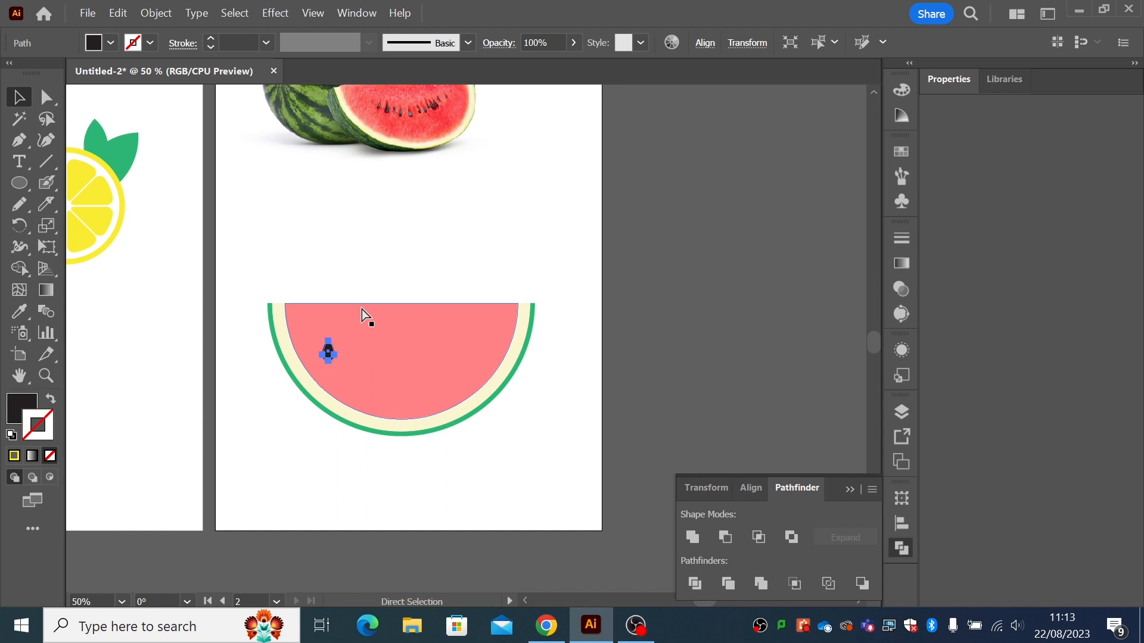
pyautogui.press('v')
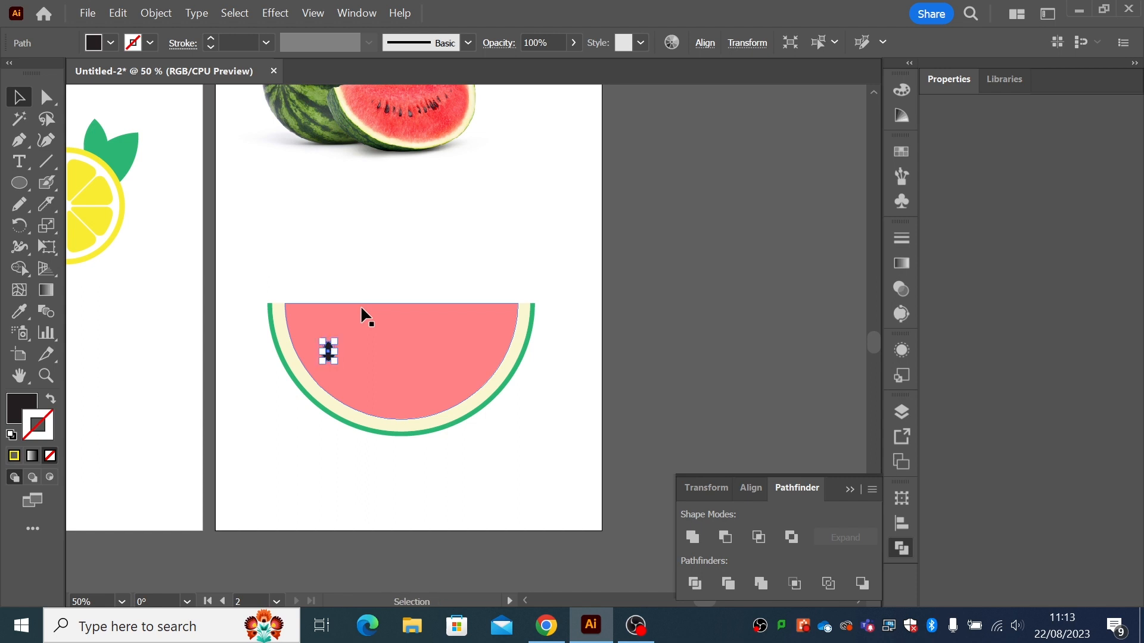
# Duplicate the black seed horizontally a short distance to its right within the pink flesh.
pyautogui.click(329, 352)
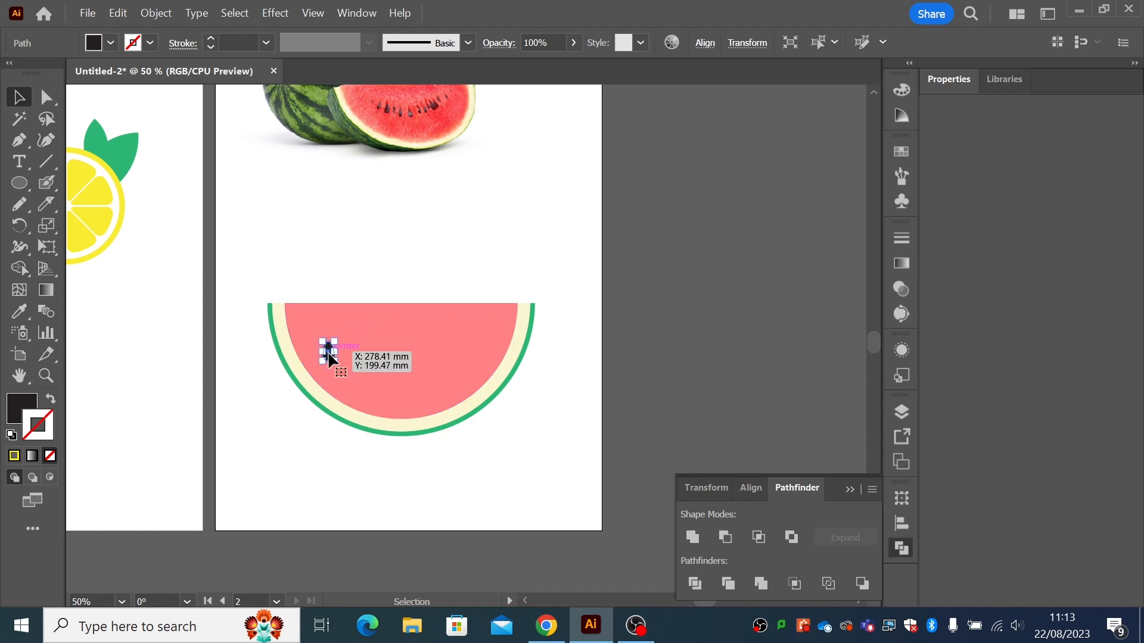
pyautogui.click(46, 377)
pyautogui.moveTo(261, 278); pyautogui.dragTo(480, 447)
pyautogui.click(20, 97)
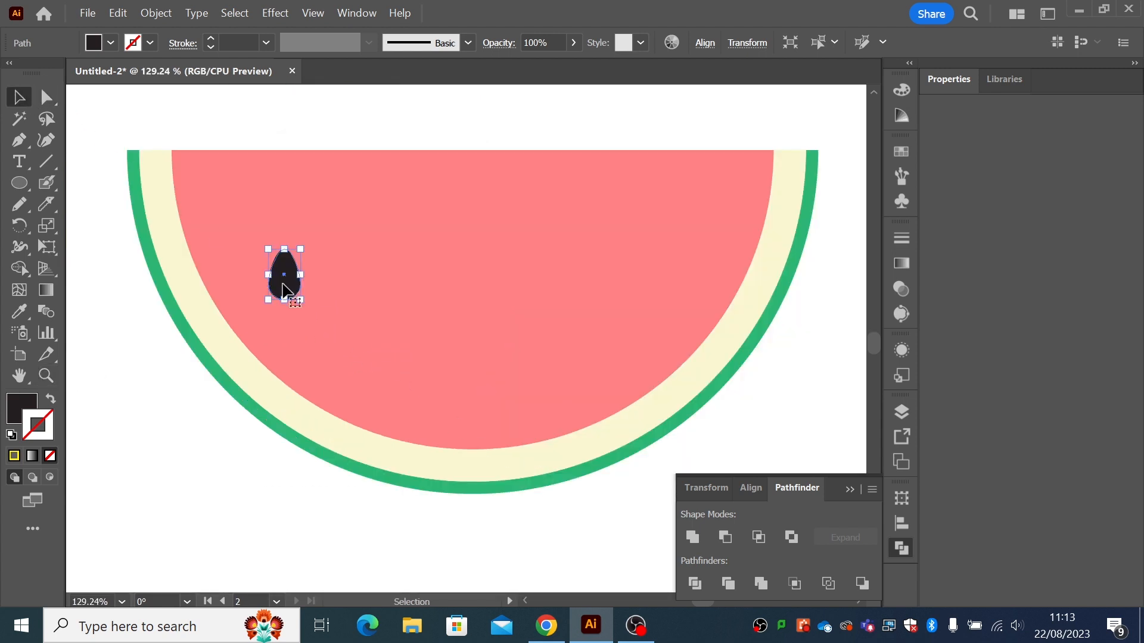
pyautogui.moveTo(283, 278); pyautogui.dragTo(337, 290)
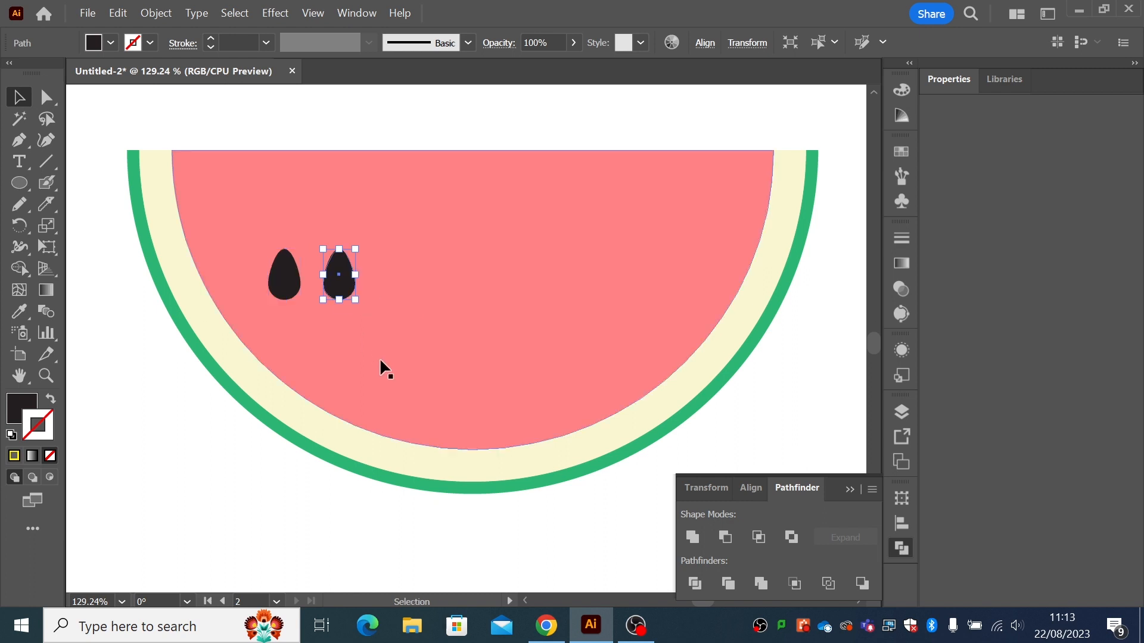
# Repeat the duplication at equal spacing until a straight row of eight seeds spans the pink flesh.
pyautogui.press('a')
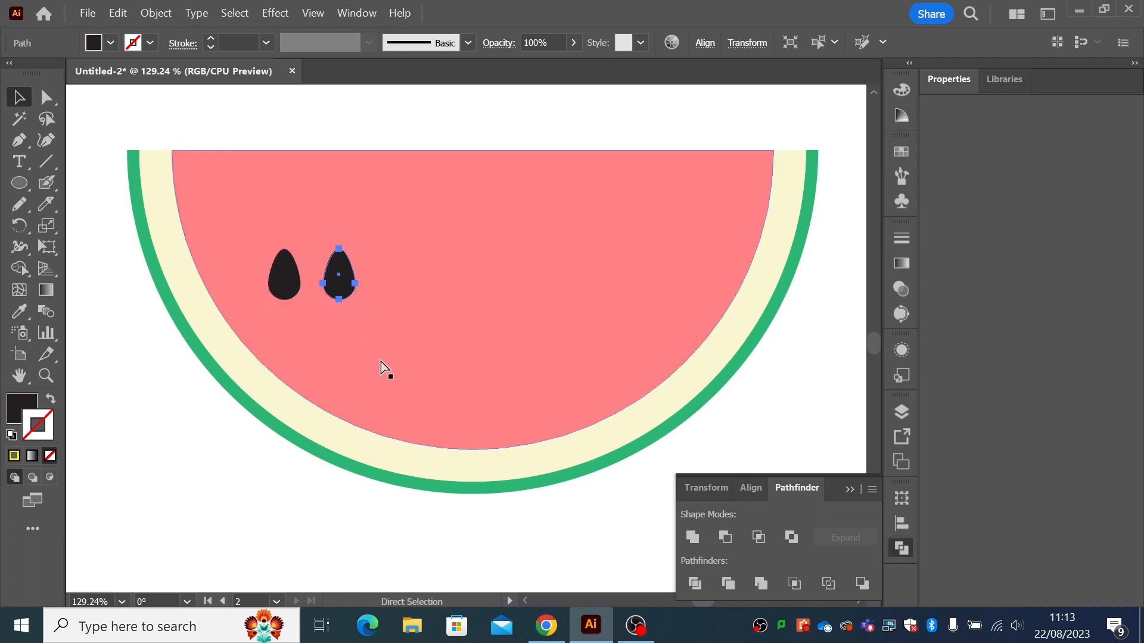
pyautogui.hotkey('ctrl', 'd')
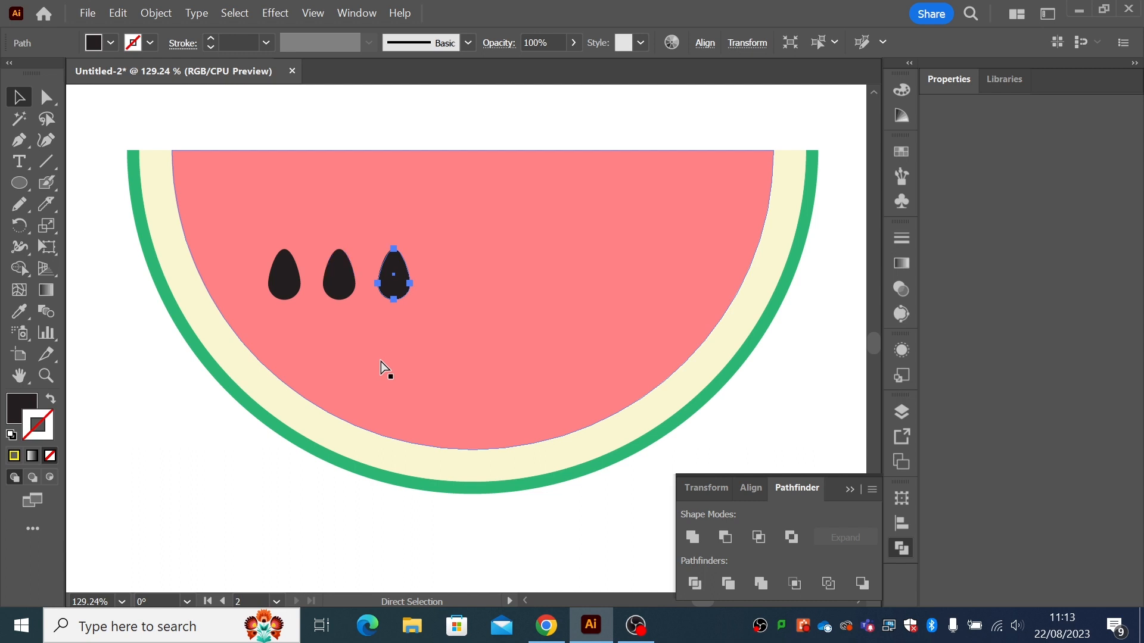
pyautogui.hotkey('ctrl', 'd')
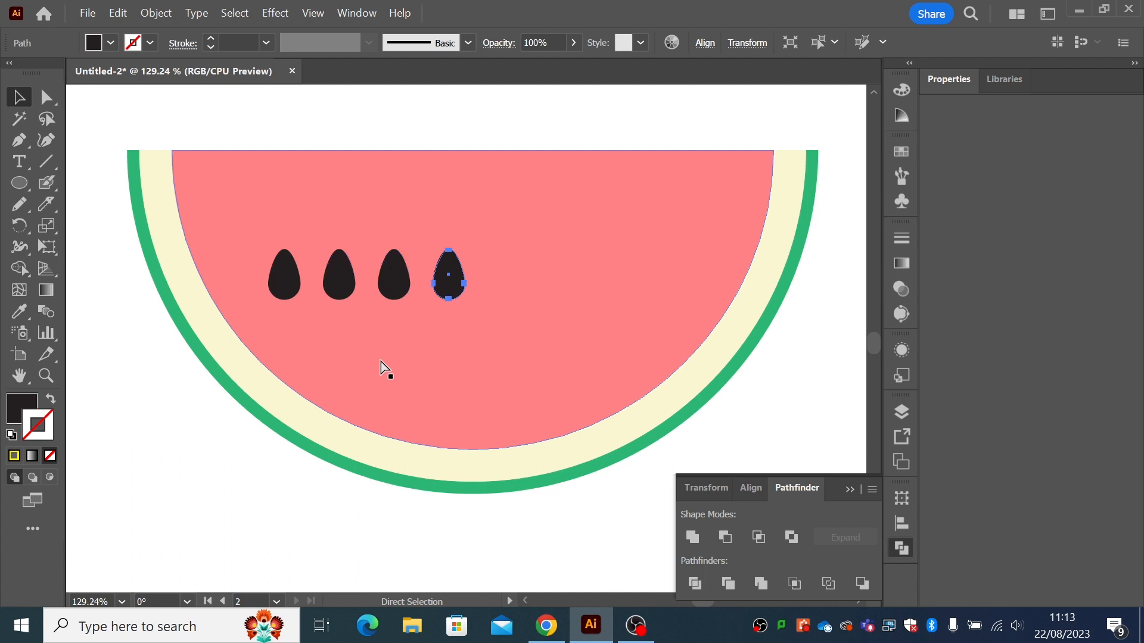
pyautogui.hotkey('ctrl', 'd')
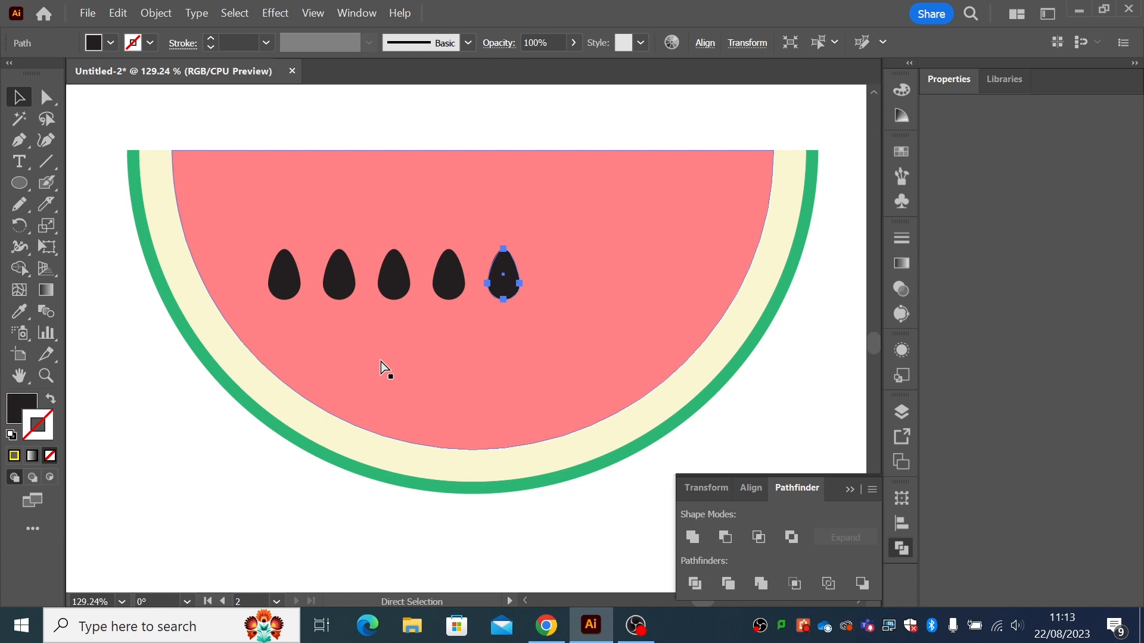
pyautogui.hotkey('ctrl', 'd')
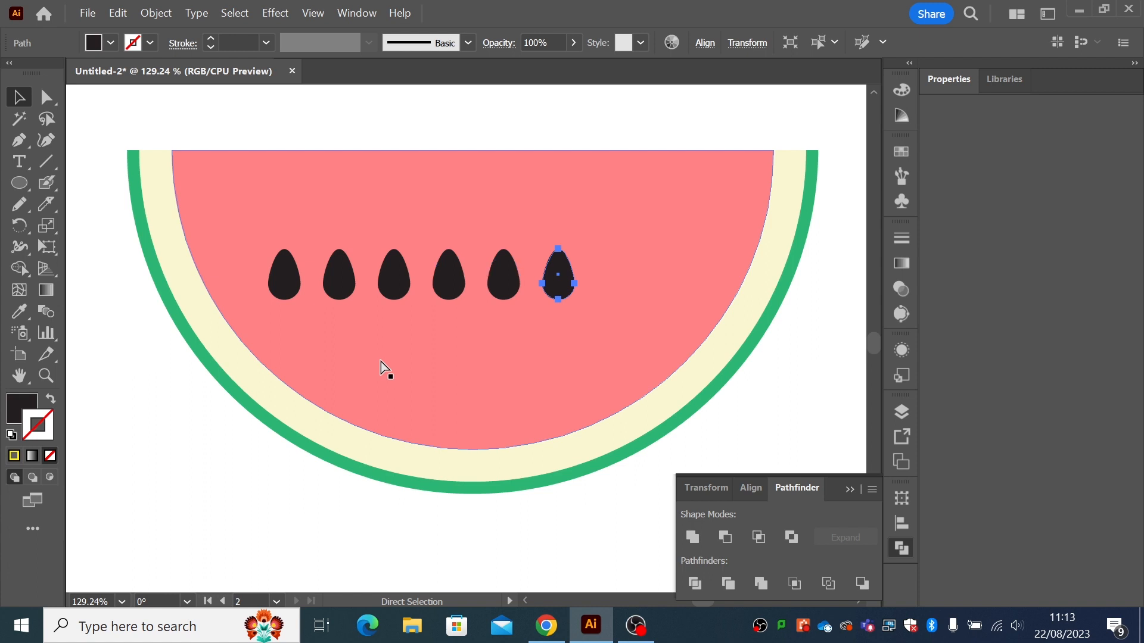
pyautogui.hotkey('ctrl', 'd')
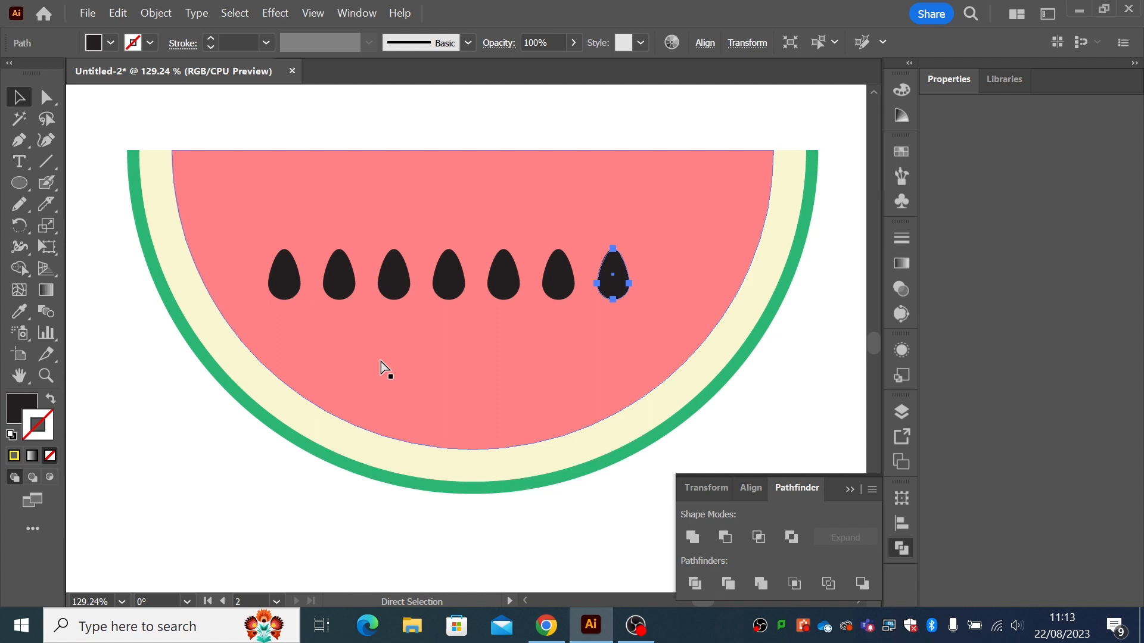
pyautogui.hotkey('ctrl', 'v')
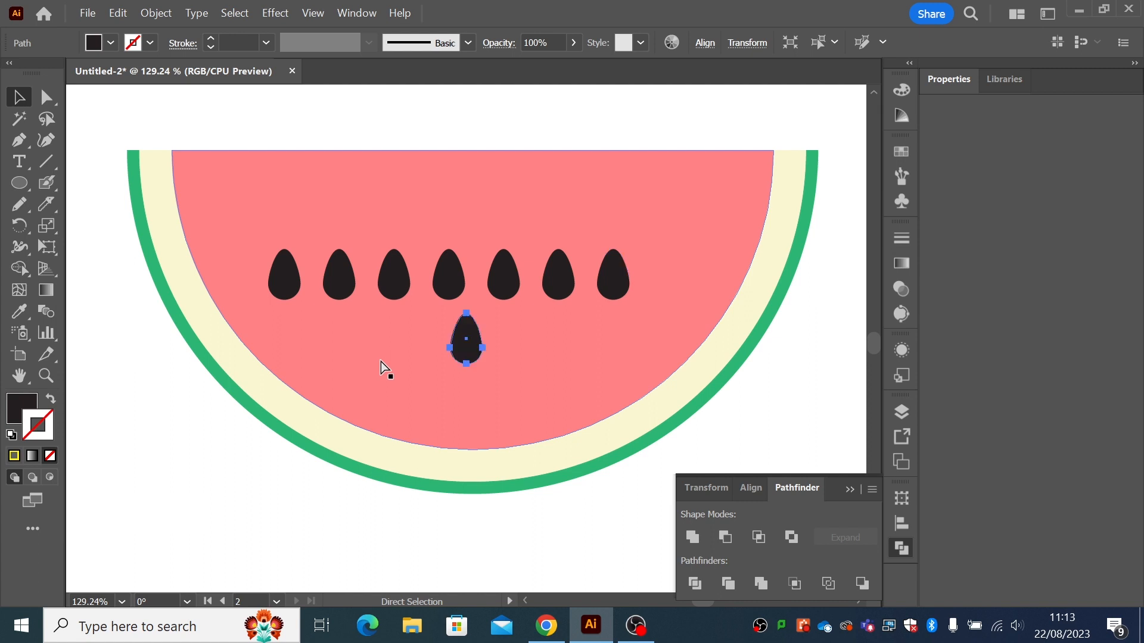
pyautogui.hotkey('ctrl', 'z')
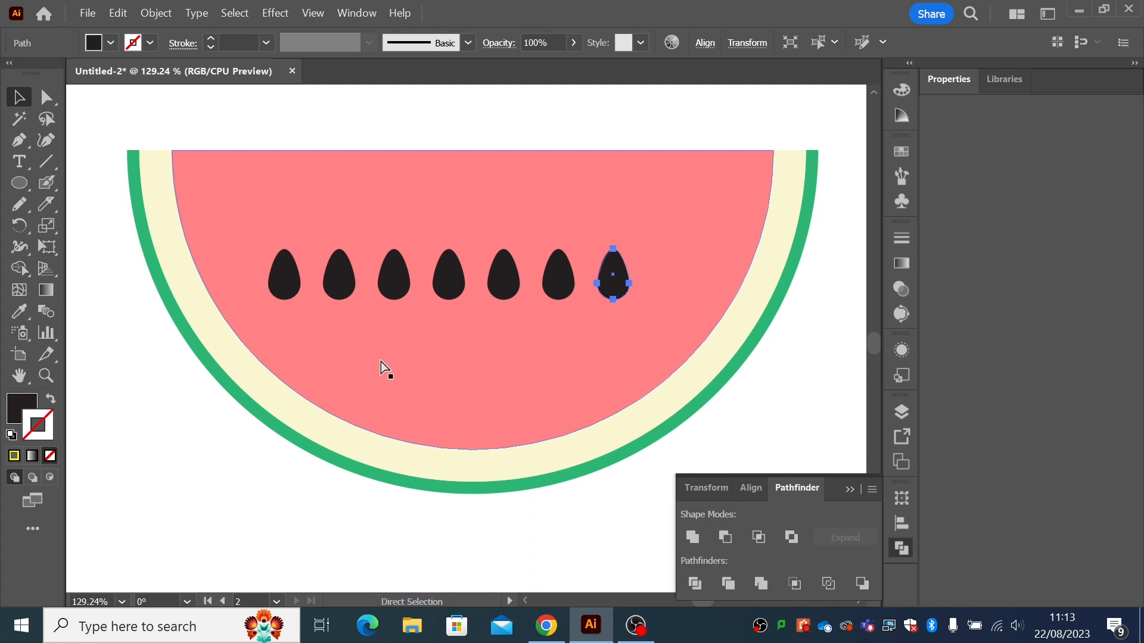
pyautogui.hotkey('ctrl', 'd')
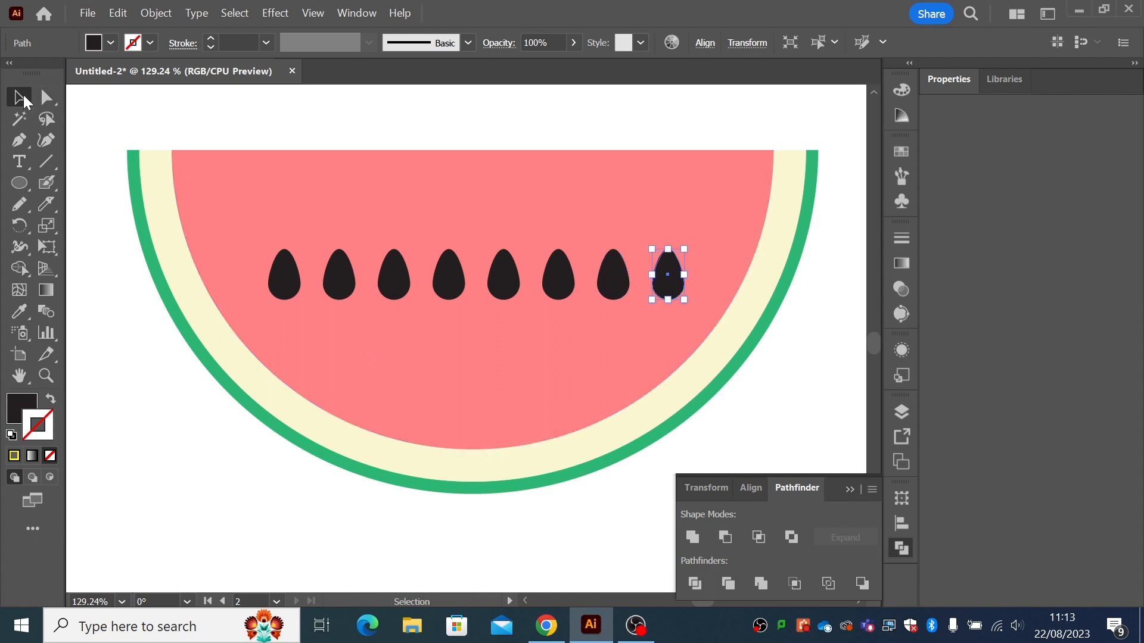
pyautogui.click(159, 145)
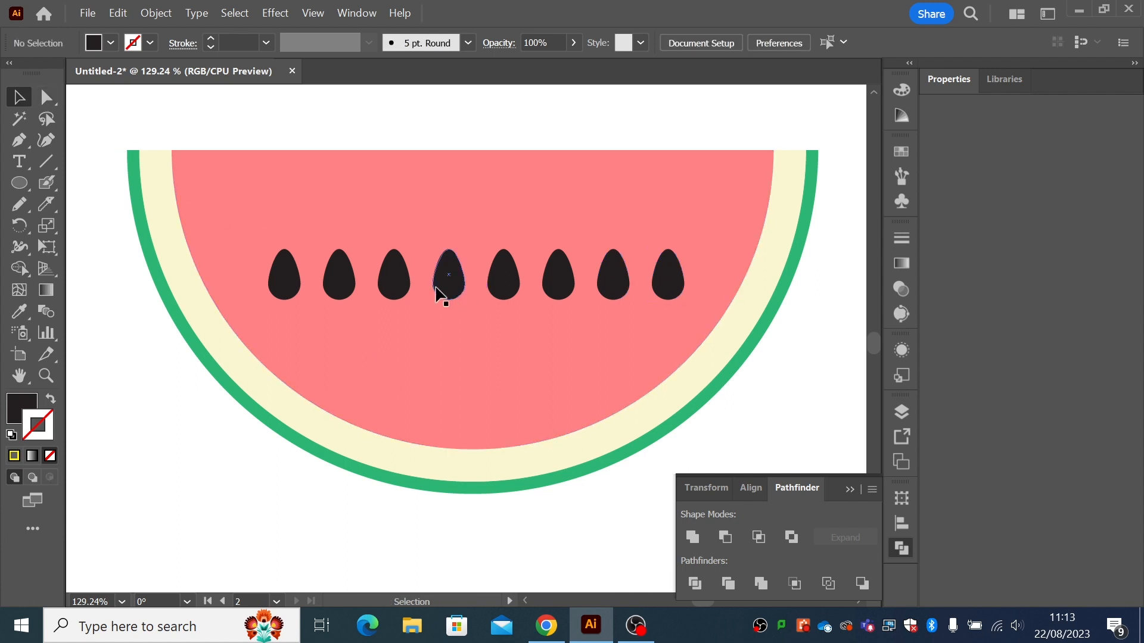
# Reposition the eight seeds into a downward-bowed curve, with the outer seeds highest and the middle ones lowest.
pyautogui.moveTo(284, 273); pyautogui.dragTo(287, 207)
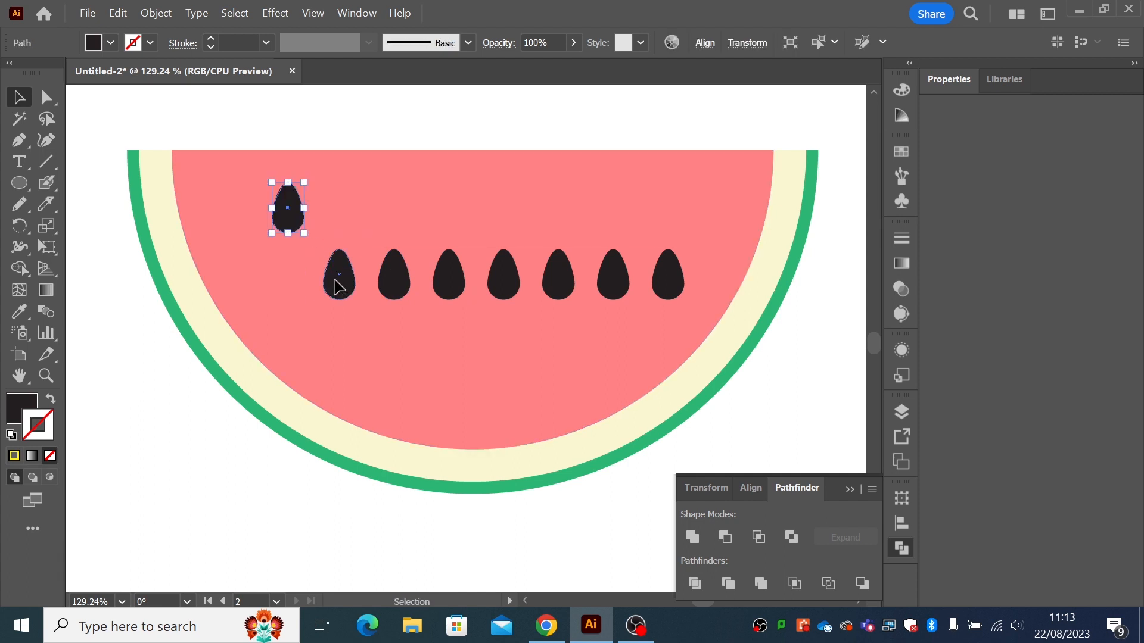
pyautogui.moveTo(334, 276); pyautogui.dragTo(331, 251)
pyautogui.moveTo(390, 290); pyautogui.dragTo(460, 285)
pyautogui.moveTo(560, 292); pyautogui.dragTo(612, 236)
pyautogui.moveTo(667, 270); pyautogui.dragTo(655, 195)
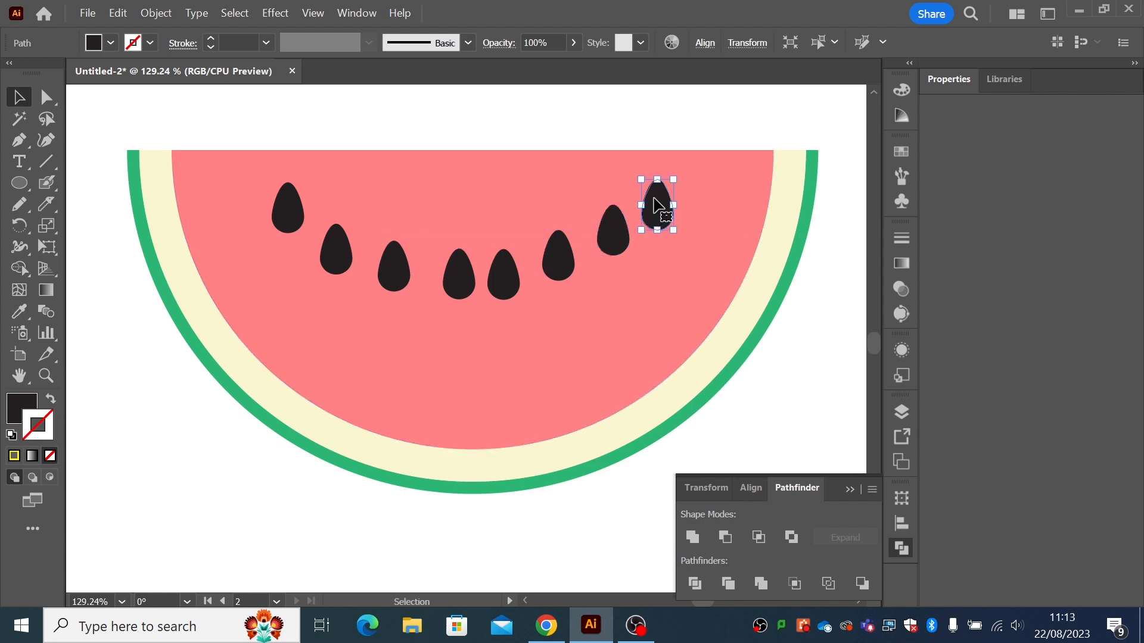
pyautogui.moveTo(463, 289); pyautogui.dragTo(503, 296)
# Rotate the three leftmost seeds clockwise to follow the curve and lower the fourth seed slightly.
pyautogui.click(300, 213)
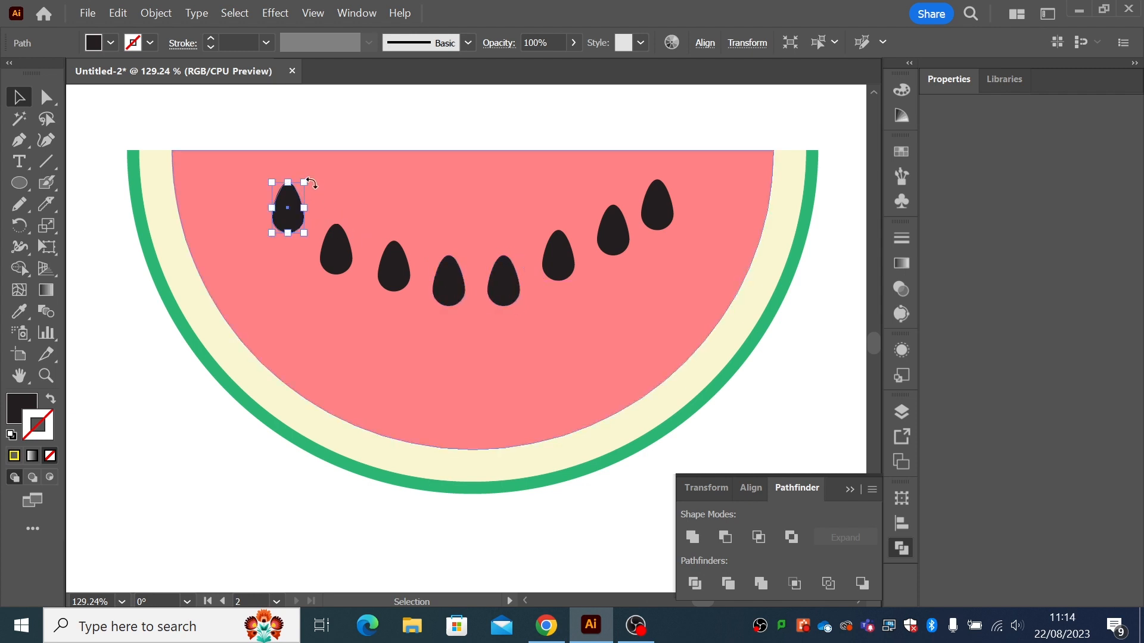
pyautogui.moveTo(306, 186); pyautogui.dragTo(448, 287)
pyautogui.click(332, 244)
pyautogui.click(393, 265)
pyautogui.click(456, 281)
pyautogui.click(504, 281)
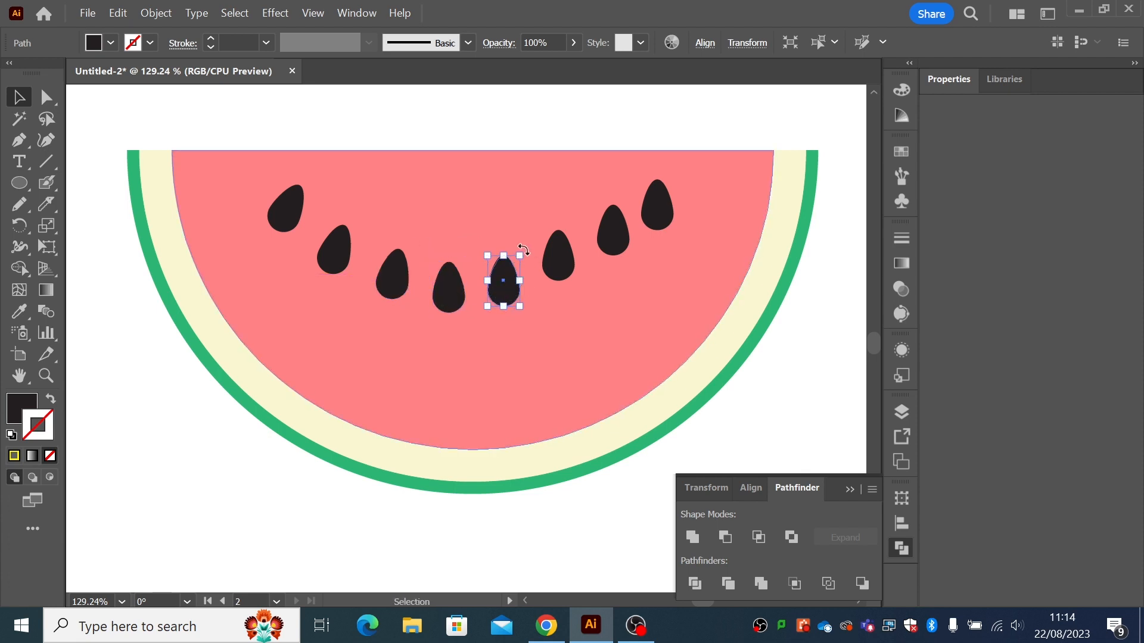
# Rotate the fifth, sixth and seventh seeds counterclockwise to follow the curve and adjust their positions.
pyautogui.moveTo(523, 250); pyautogui.dragTo(513, 273)
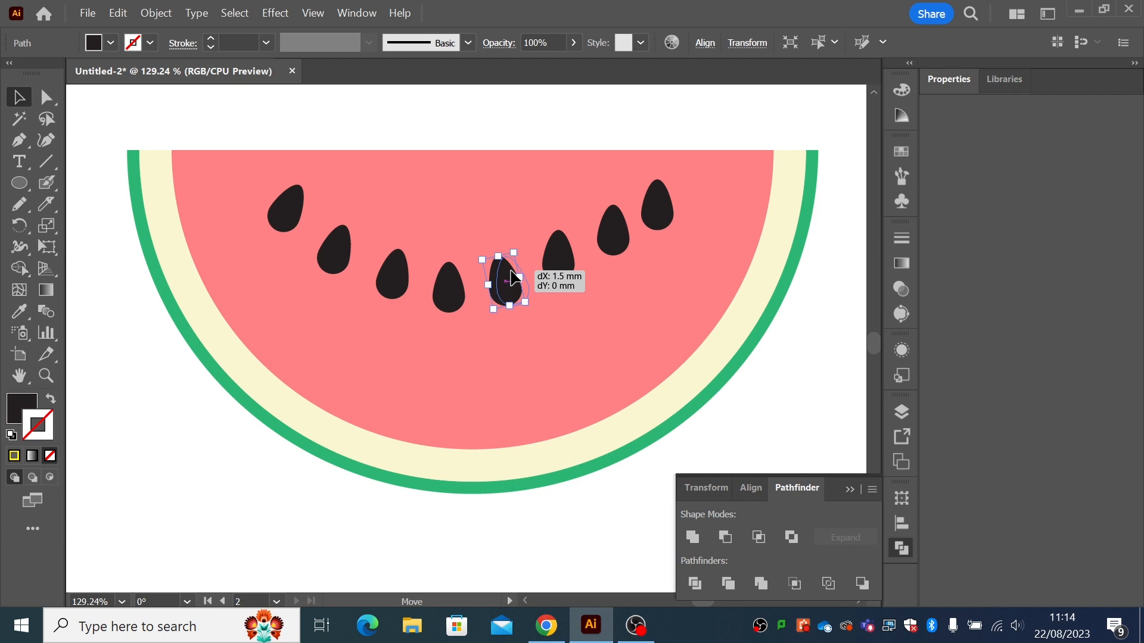
pyautogui.click(556, 267)
pyautogui.moveTo(580, 221); pyautogui.dragTo(569, 250)
pyautogui.click(600, 240)
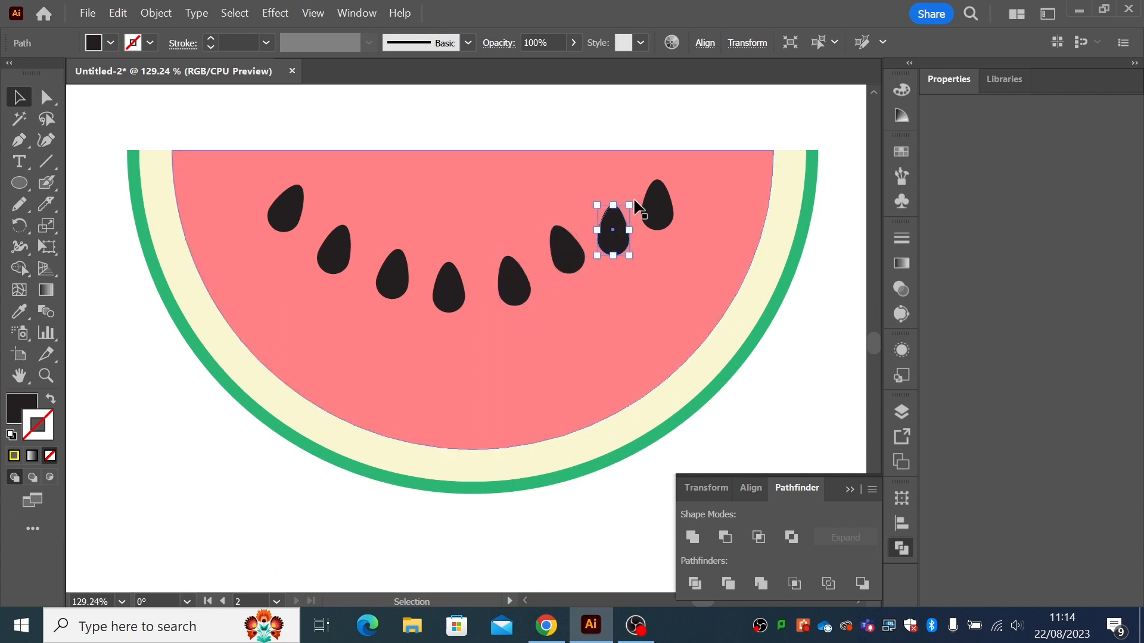
pyautogui.moveTo(636, 205)
pyautogui.mouseDown()
pyautogui.moveTo(630, 194)
pyautogui.moveTo(615, 215)
pyautogui.moveTo(632, 171)
pyautogui.moveTo(634, 189)
pyautogui.mouseUp()
# Delete the upright rightmost seed and spread the seeds right of centre farther apart, tilting the middle seed slightly clockwise.
pyautogui.click(659, 204)
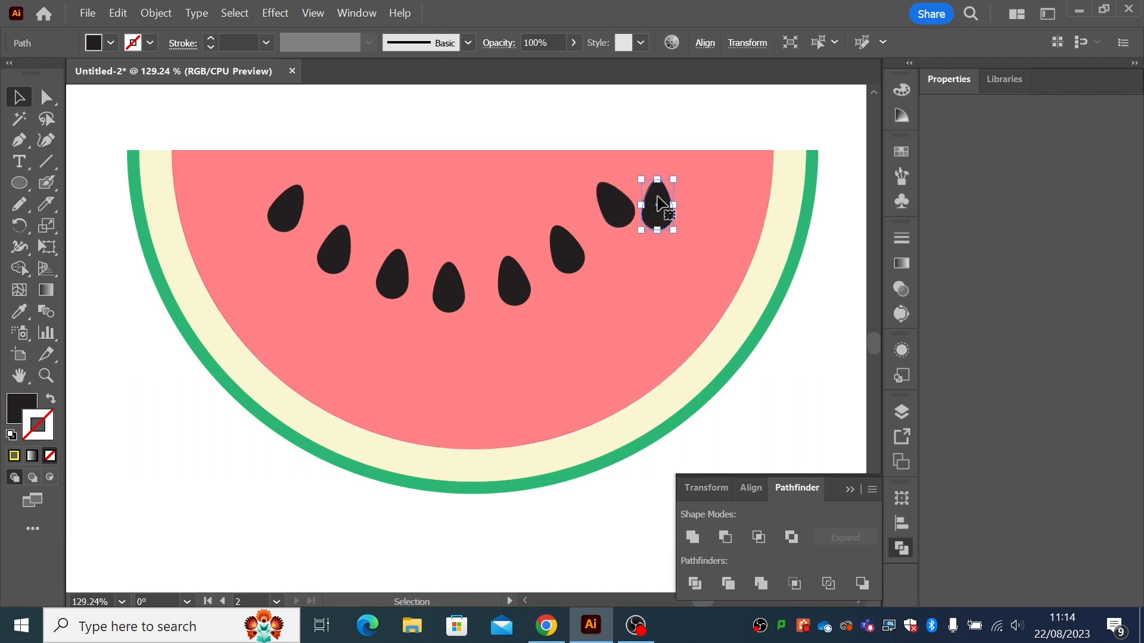
pyautogui.press('Delete')
pyautogui.moveTo(623, 206); pyautogui.dragTo(635, 206)
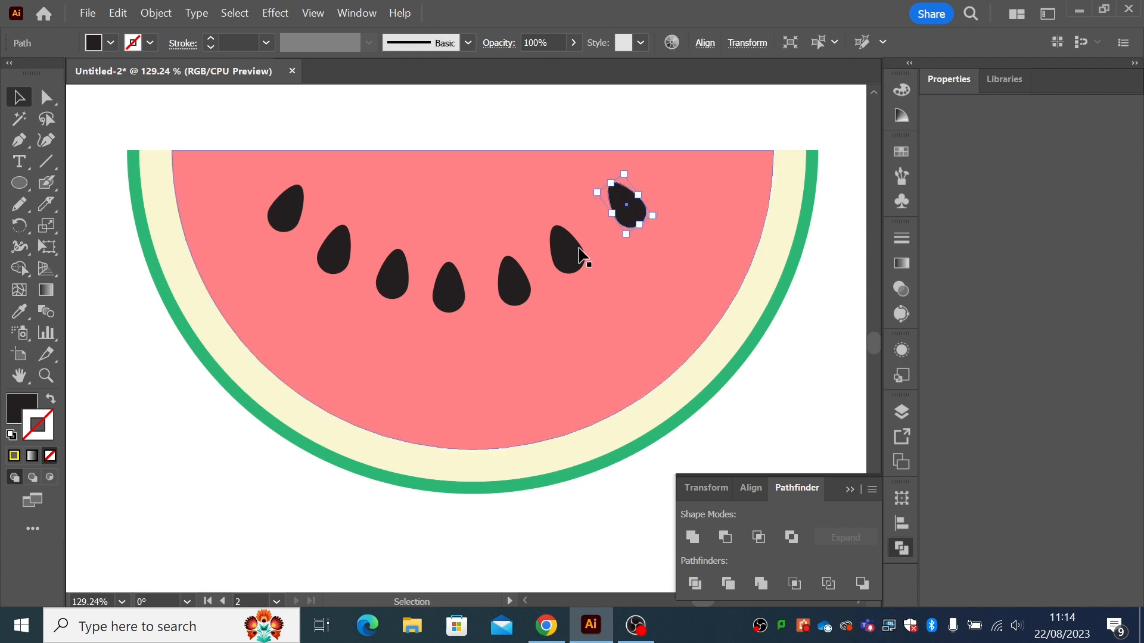
pyautogui.moveTo(578, 255); pyautogui.dragTo(597, 255)
pyautogui.moveTo(522, 285); pyautogui.dragTo(533, 280)
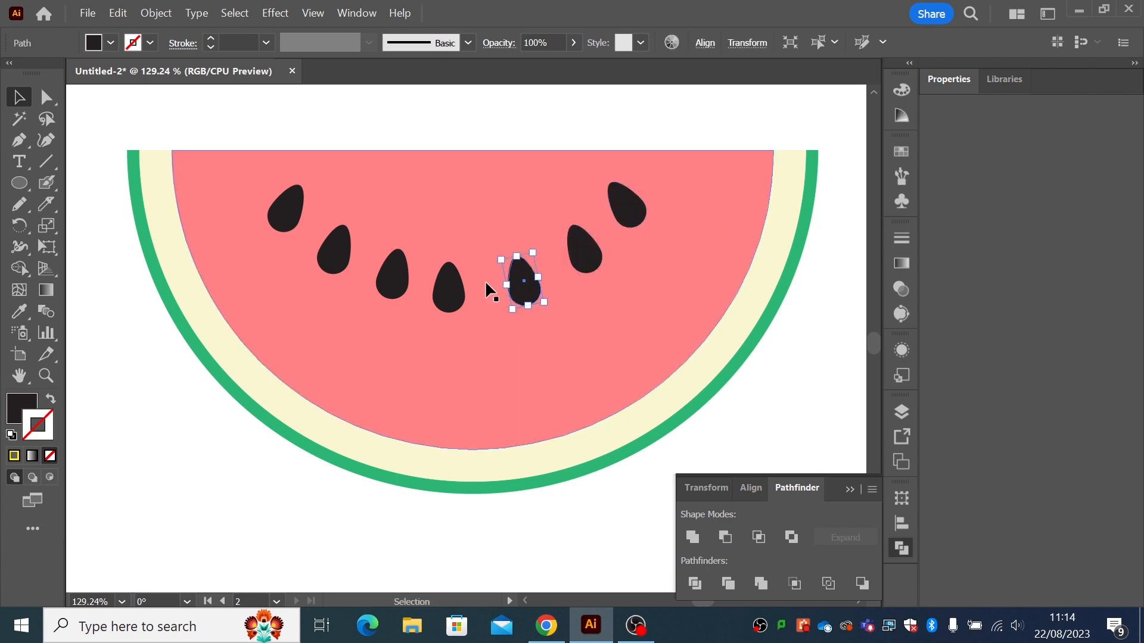
pyautogui.moveTo(453, 287)
pyautogui.mouseDown()
pyautogui.moveTo(462, 295)
pyautogui.moveTo(471, 271)
pyautogui.moveTo(462, 274)
pyautogui.mouseUp()
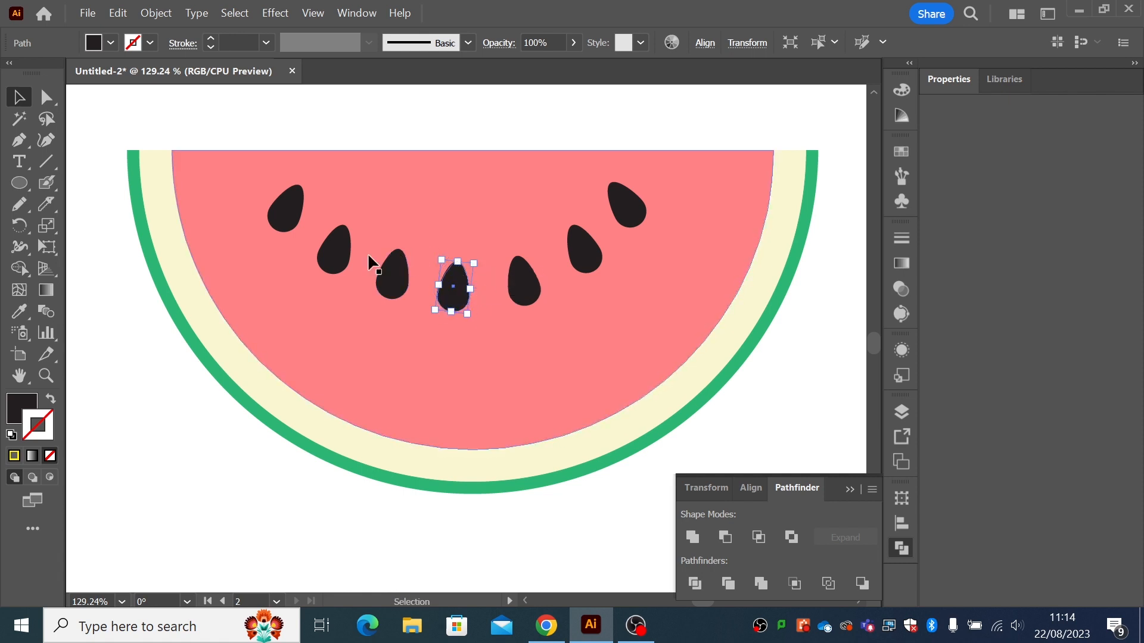
# Rotate the two leftmost seeds a little further clockwise and nudge the outermost one up and right.
pyautogui.click(345, 243)
pyautogui.moveTo(360, 228); pyautogui.dragTo(368, 233)
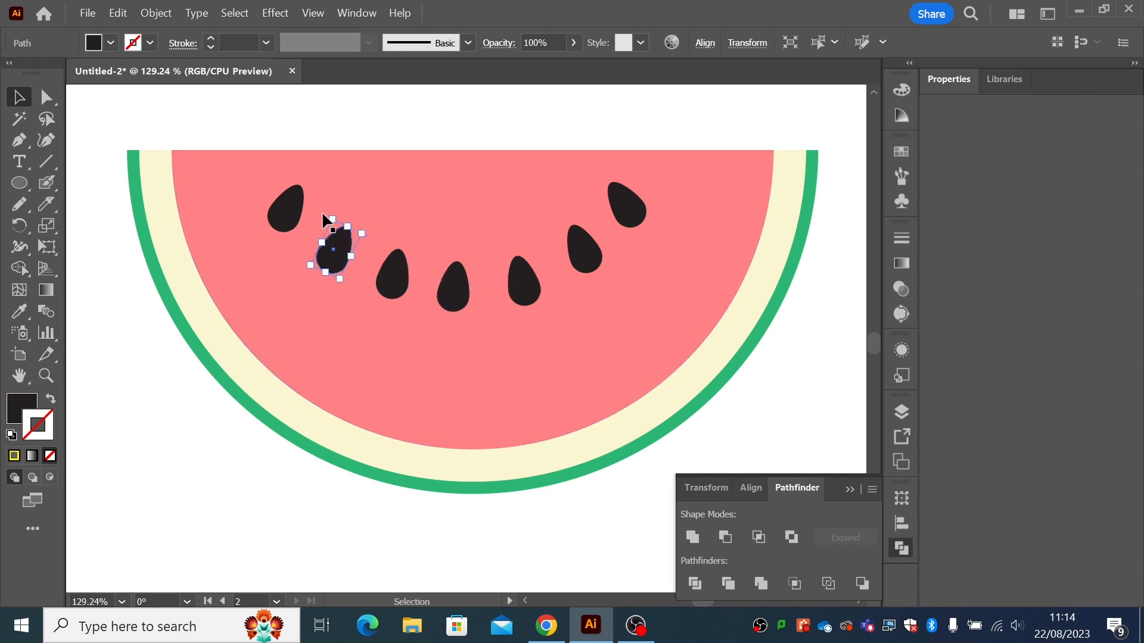
pyautogui.click(302, 205)
pyautogui.moveTo(320, 192); pyautogui.dragTo(288, 203)
pyautogui.click(346, 132)
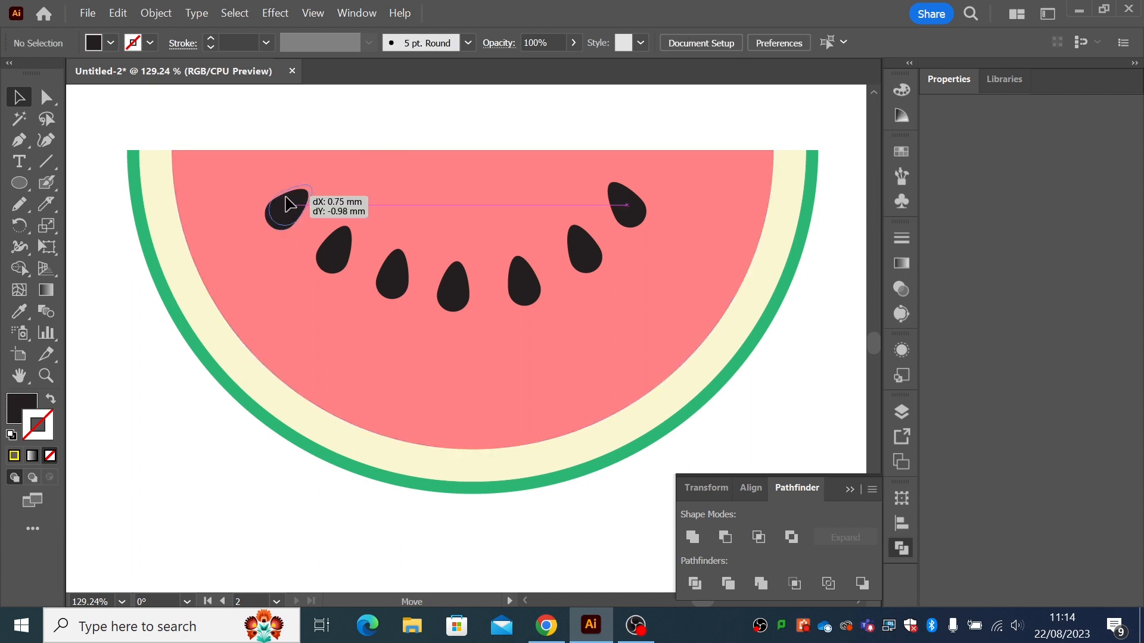
# Shift the inner seeds slightly downward and the right-hand seeds outward to even out the curve.
pyautogui.moveTo(332, 255); pyautogui.dragTo(333, 262)
pyautogui.moveTo(381, 292); pyautogui.dragTo(382, 297)
pyautogui.moveTo(458, 301); pyautogui.dragTo(524, 314)
pyautogui.moveTo(592, 271); pyautogui.dragTo(600, 279)
pyautogui.moveTo(643, 220); pyautogui.dragTo(662, 220)
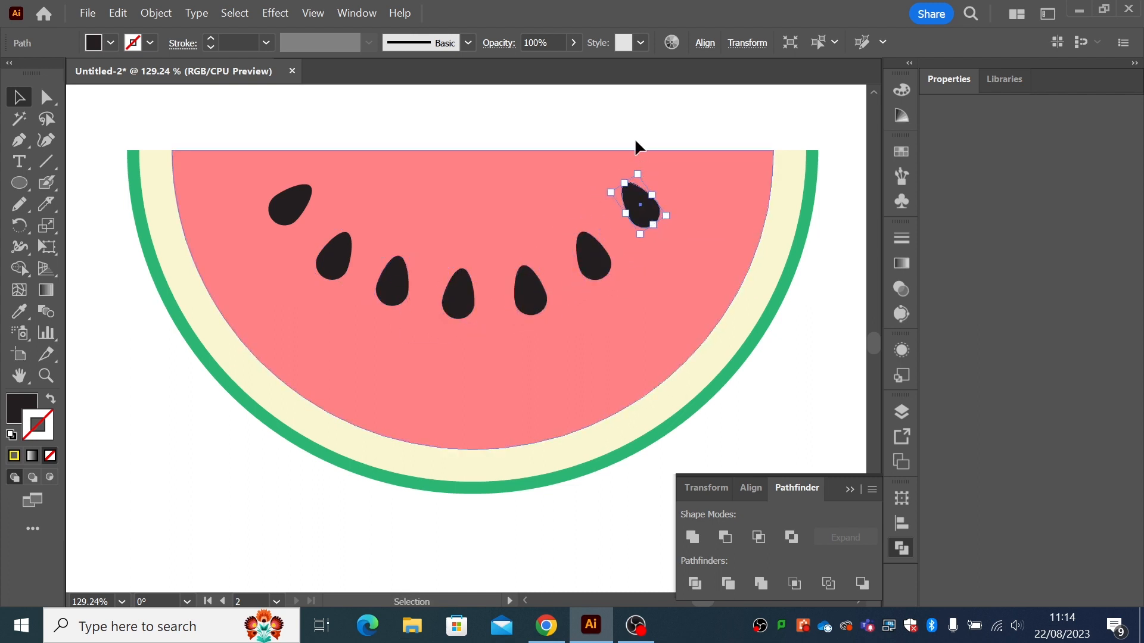
pyautogui.click(633, 135)
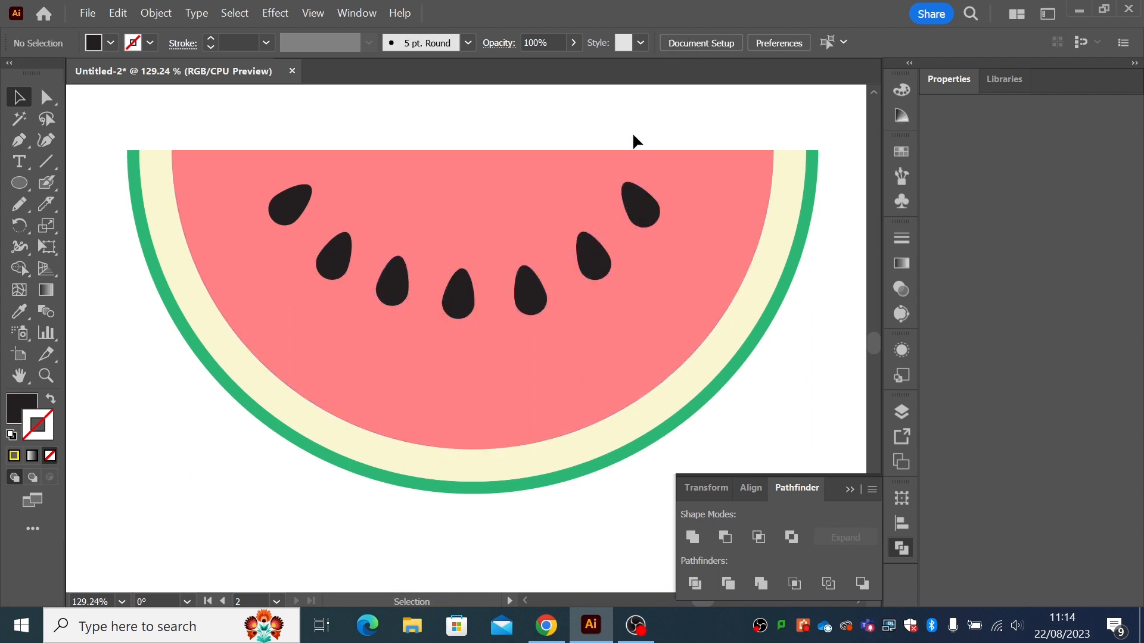
# Rotate the second seed from the left slightly clockwise and move it up a little.
pyautogui.click(335, 255)
pyautogui.hotkey('ctrl', 'a')
pyautogui.click(335, 256)
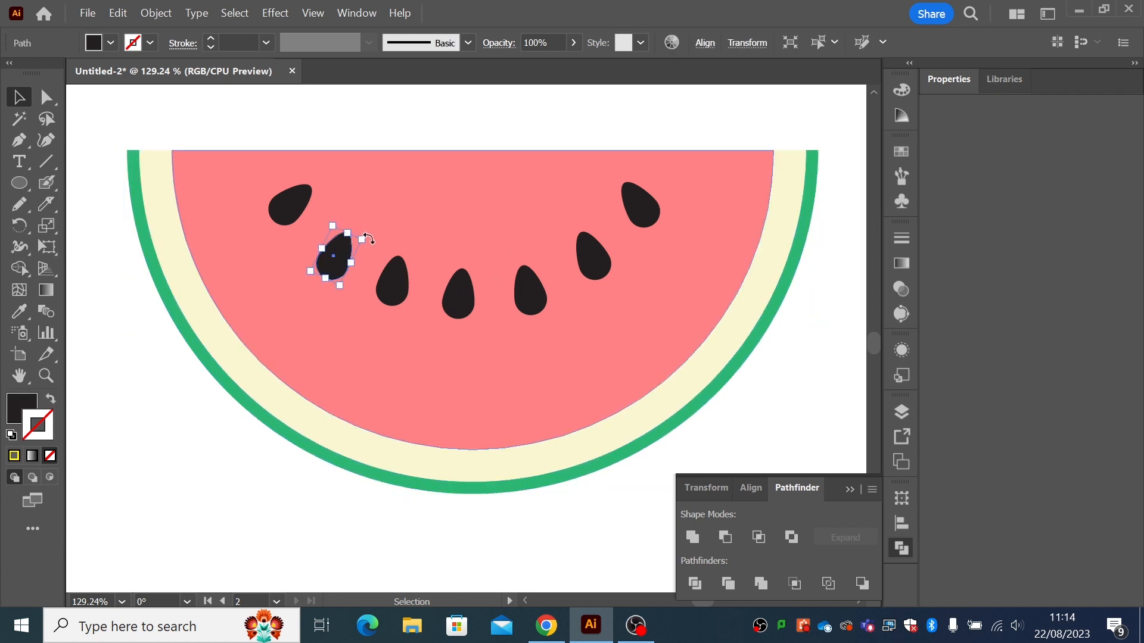
pyautogui.moveTo(369, 237); pyautogui.dragTo(342, 253)
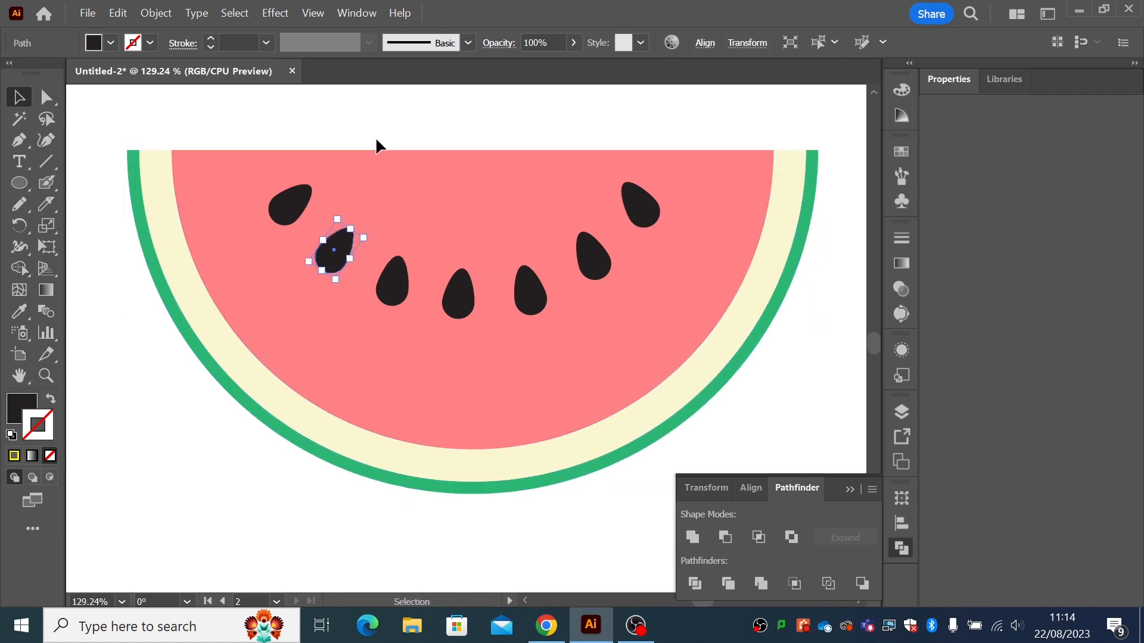
pyautogui.click(381, 133)
# Scale the rightmost seed down slightly and rotate it a little further counterclockwise.
pyautogui.click(640, 203)
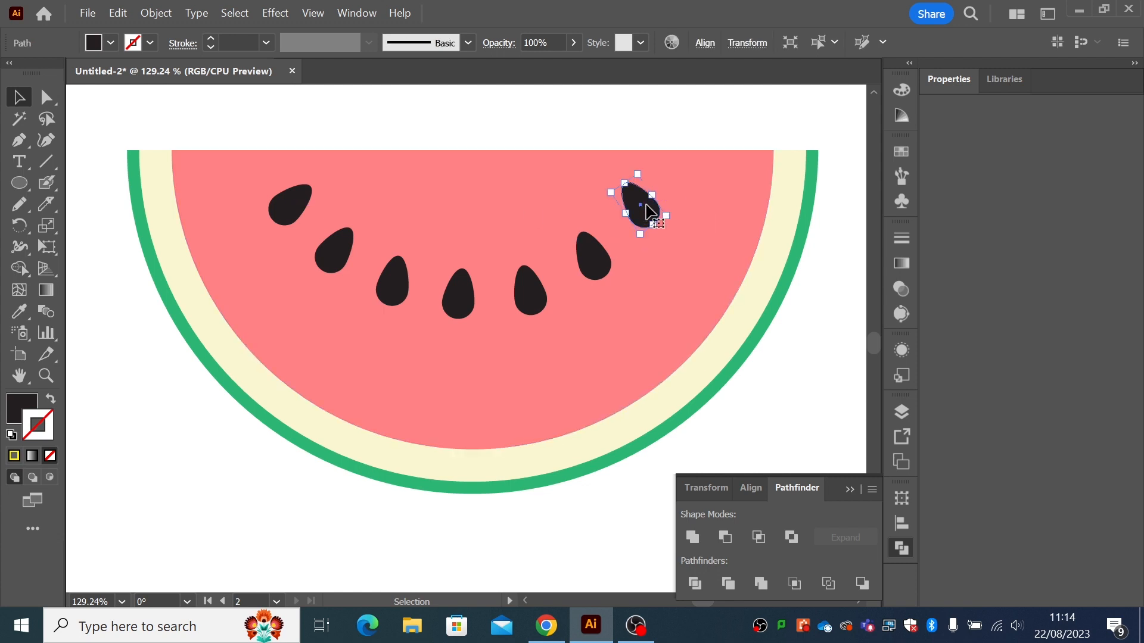
pyautogui.moveTo(639, 175); pyautogui.dragTo(639, 177)
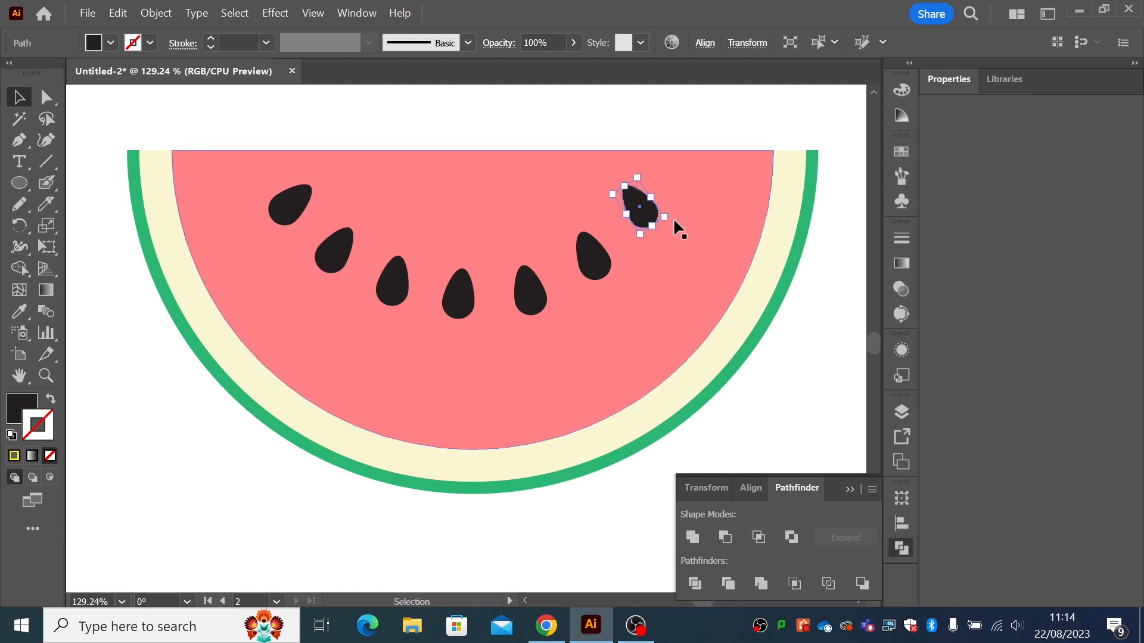
pyautogui.moveTo(675, 215); pyautogui.dragTo(674, 215)
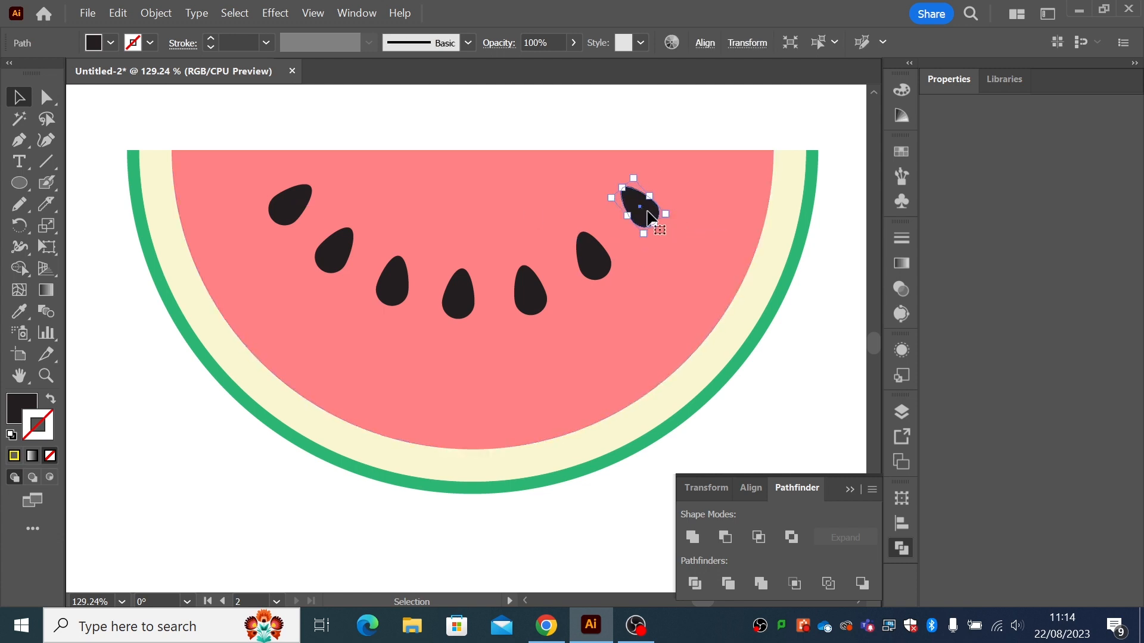
pyautogui.click(612, 136)
# Rotate the second seed from the right slightly counterclockwise and scale the third from the right down a little.
pyautogui.click(597, 256)
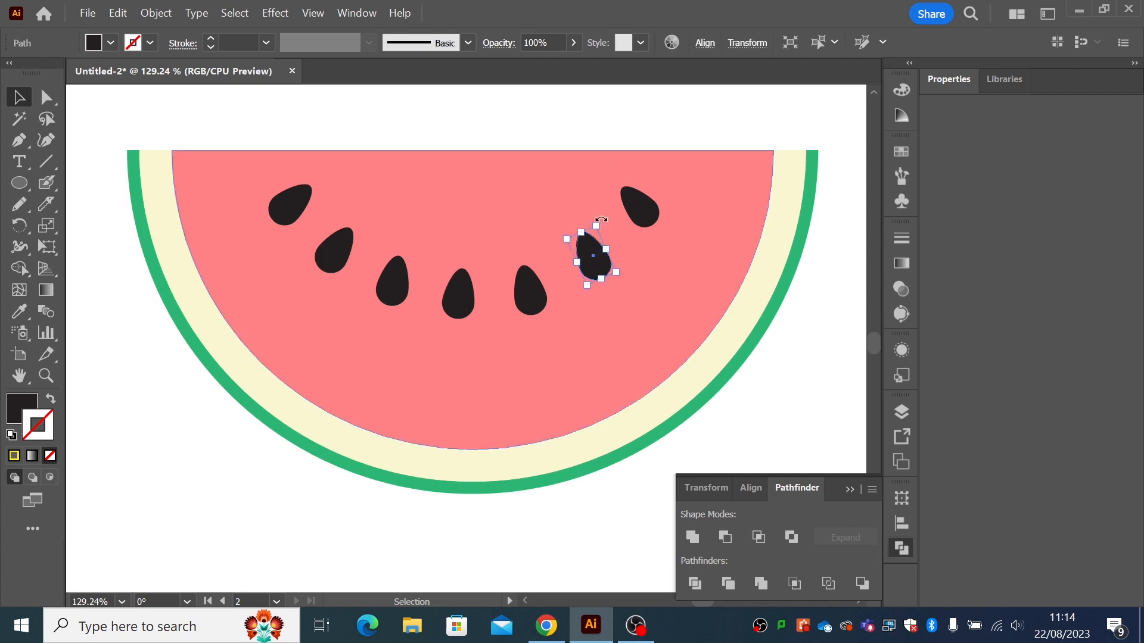
pyautogui.moveTo(601, 220); pyautogui.dragTo(594, 225)
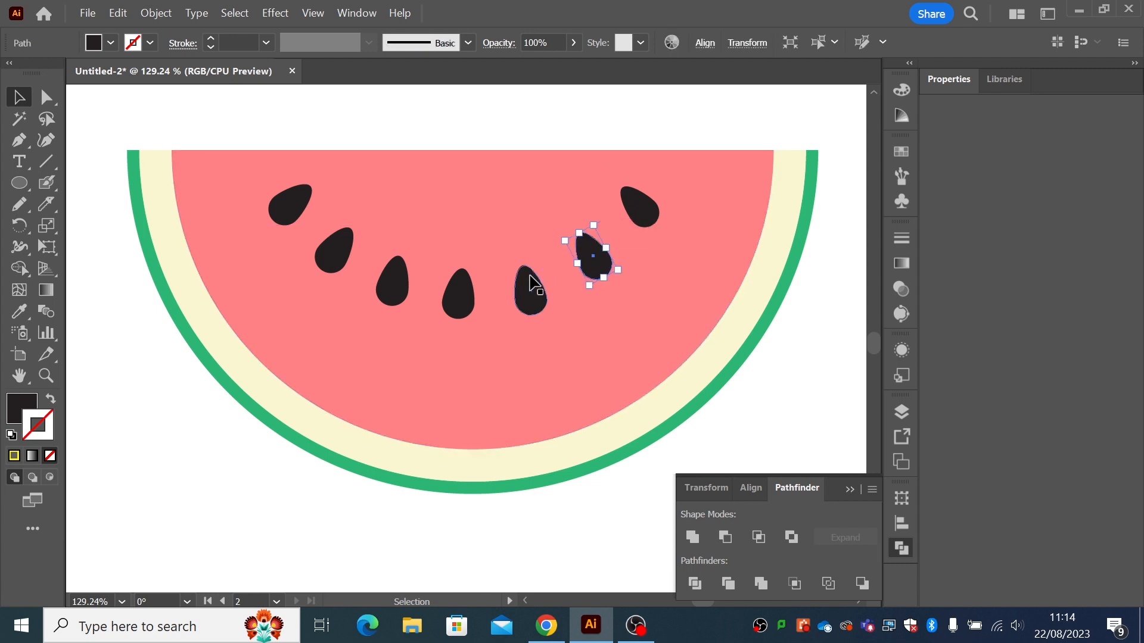
pyautogui.click(532, 284)
pyautogui.moveTo(508, 273); pyautogui.dragTo(511, 269)
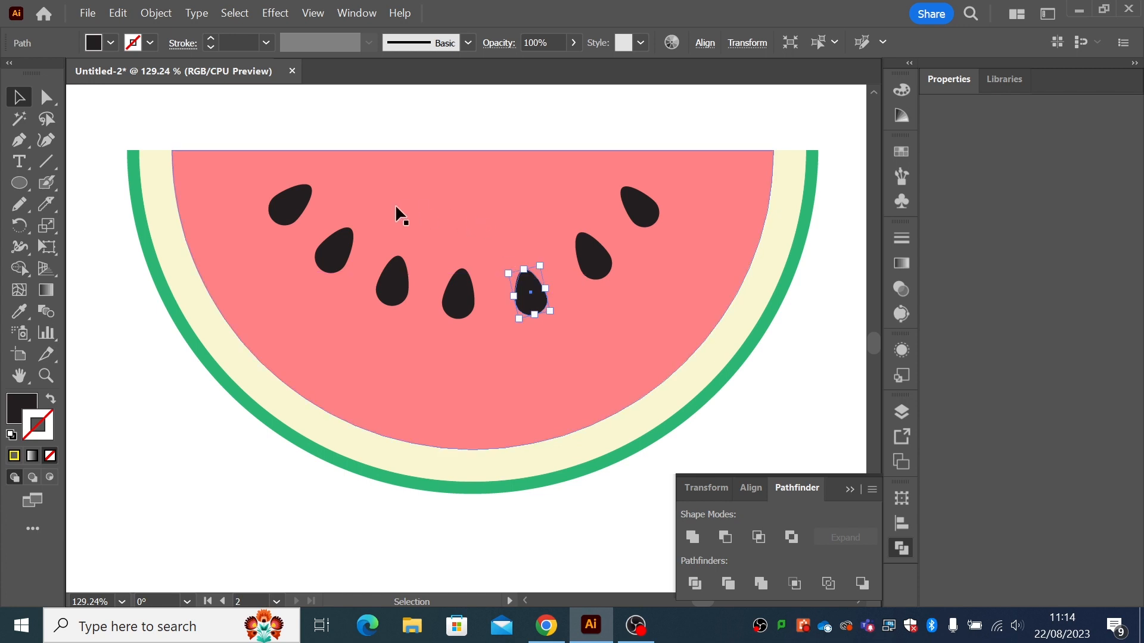
# Scale down the second seed from the left and the leftmost seed slightly.
pyautogui.click(334, 250)
pyautogui.moveTo(334, 281); pyautogui.dragTo(335, 272)
pyautogui.click(443, 136)
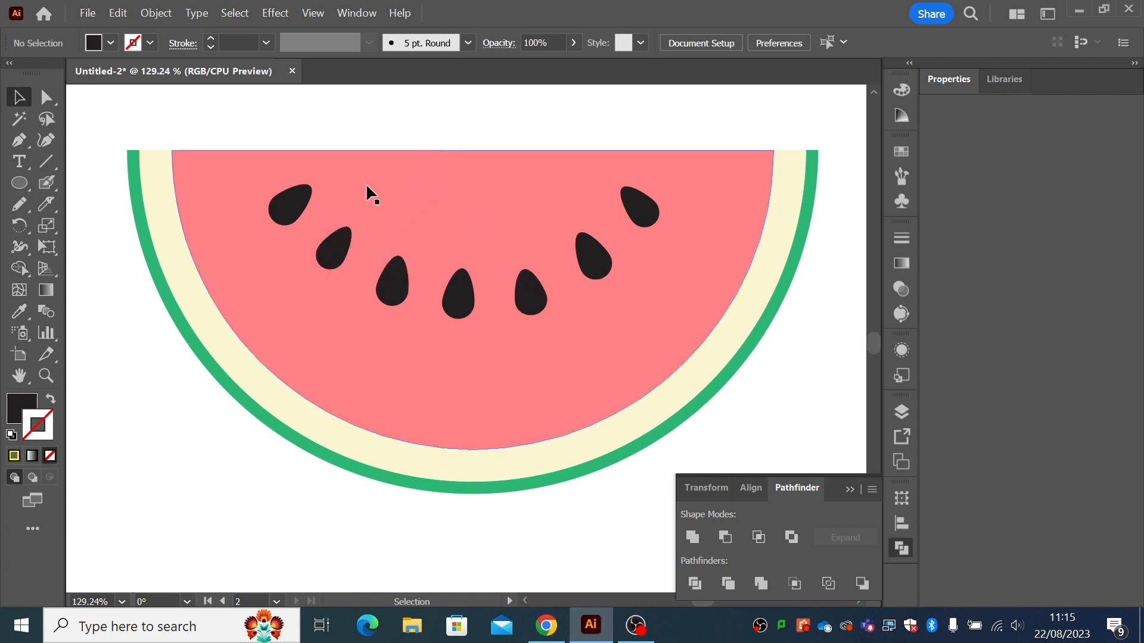
pyautogui.click(289, 209)
pyautogui.moveTo(282, 229); pyautogui.dragTo(282, 228)
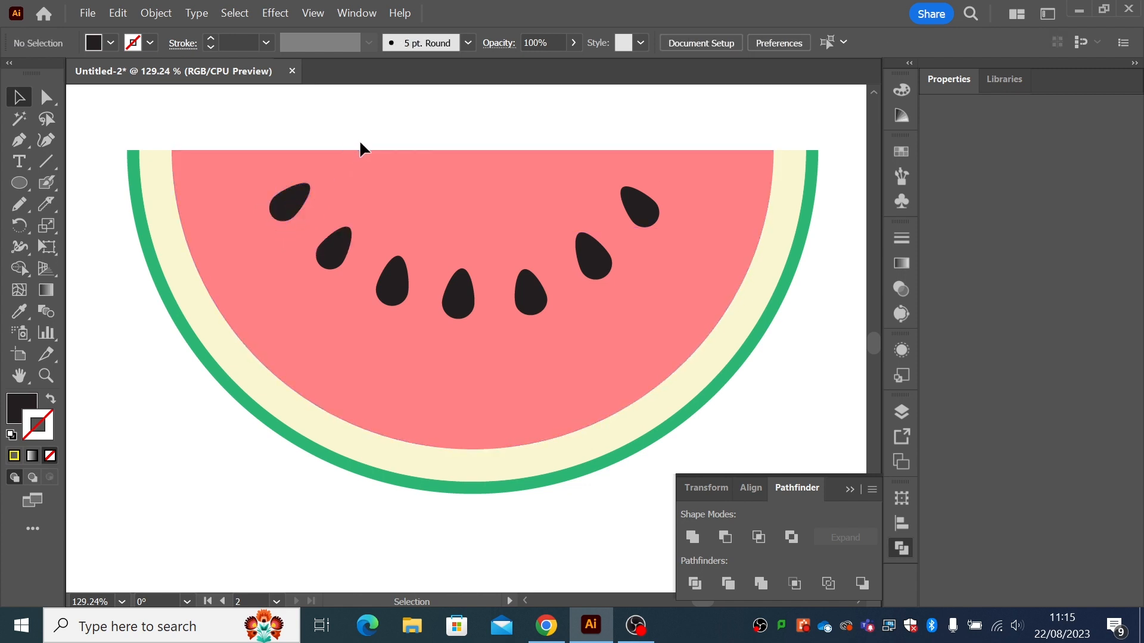
# Shift the leftmost seed slightly inward along the curve after checking the whole slice against the photo.
pyautogui.click(53, 378)
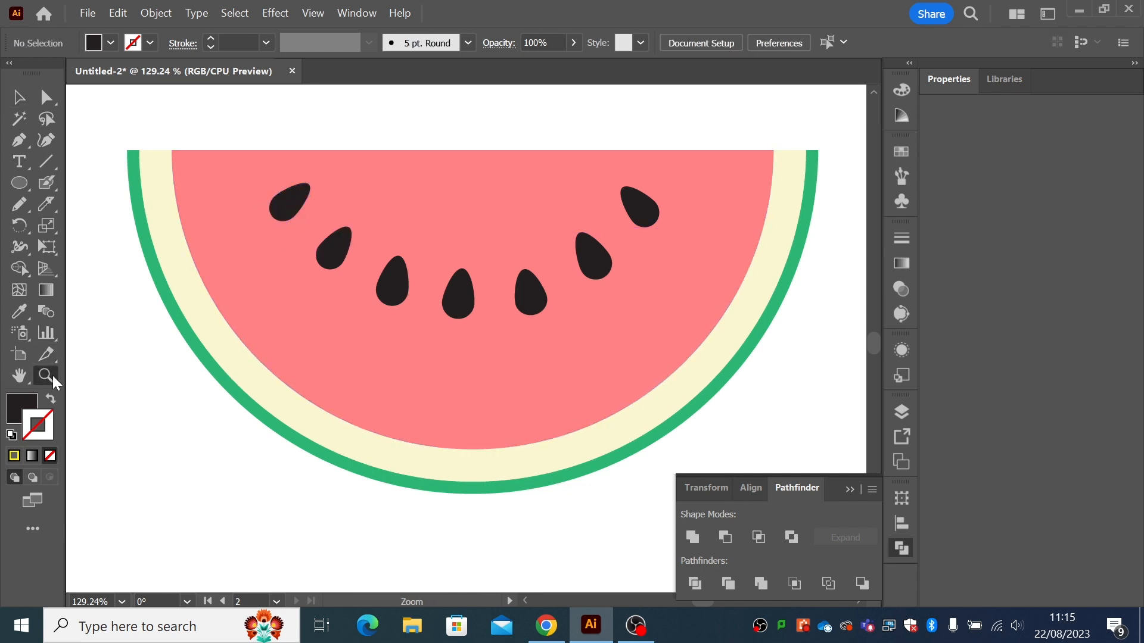
pyautogui.keyDown('alt'); pyautogui.click(450, 357); pyautogui.keyUp('alt')
pyautogui.keyDown('alt'); pyautogui.click(467, 357); pyautogui.keyUp('alt')
pyautogui.keyDown('alt'); pyautogui.click(467, 357); pyautogui.keyUp('alt')
pyautogui.keyDown('alt'); pyautogui.click(465, 355); pyautogui.keyUp('alt')
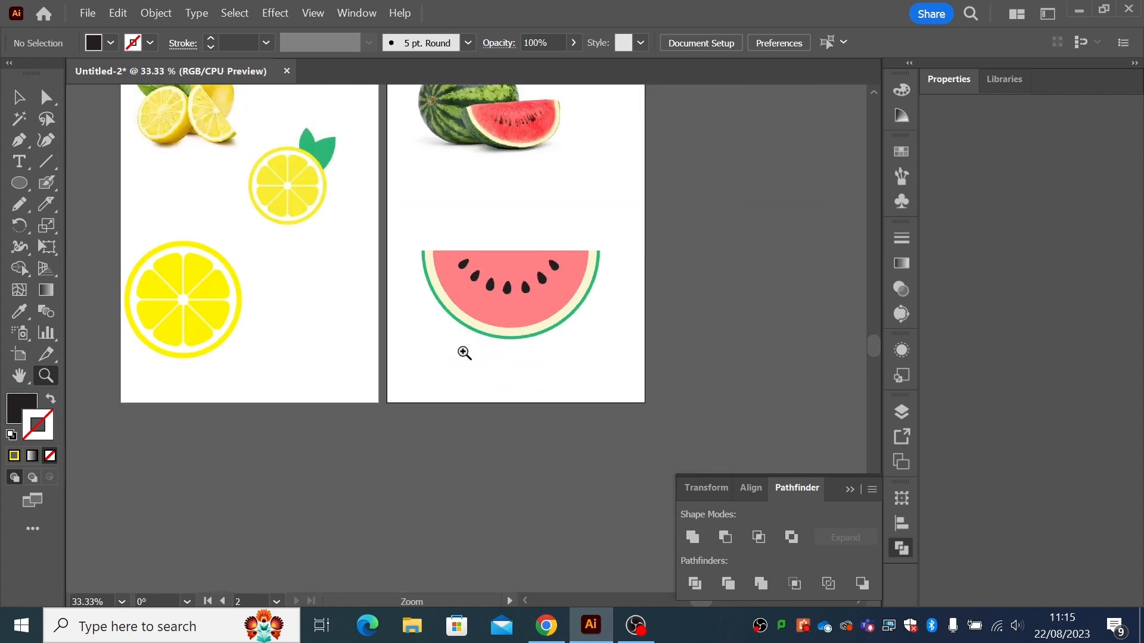
pyautogui.moveTo(465, 355); pyautogui.dragTo(446, 409)
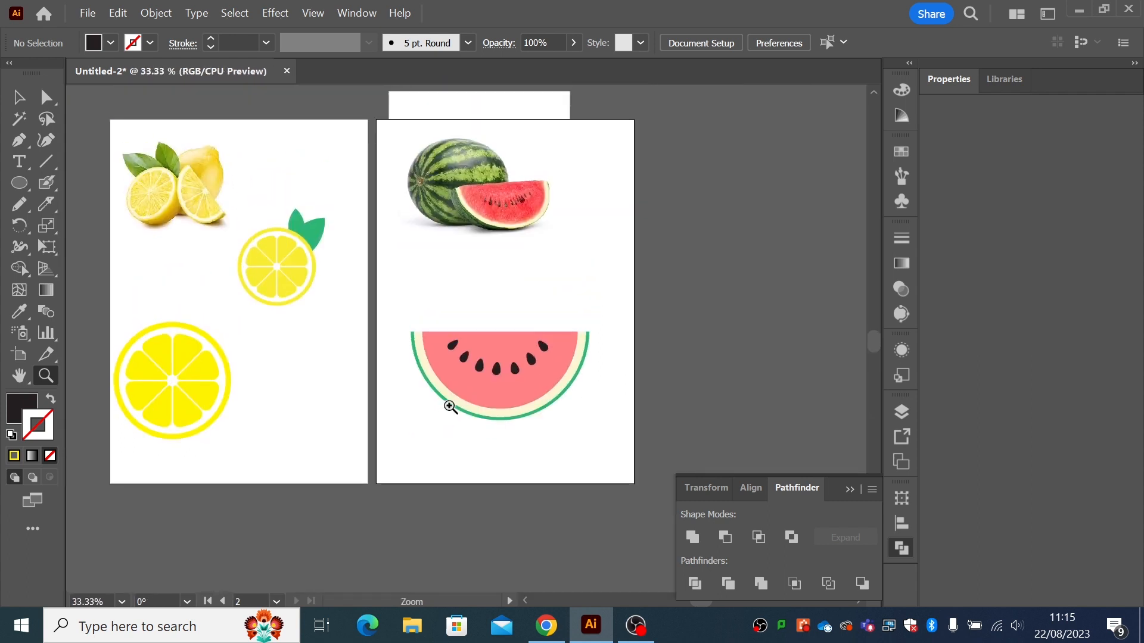
pyautogui.moveTo(405, 316); pyautogui.dragTo(598, 460)
pyautogui.press('v')
pyautogui.moveTo(294, 201); pyautogui.dragTo(340, 186)
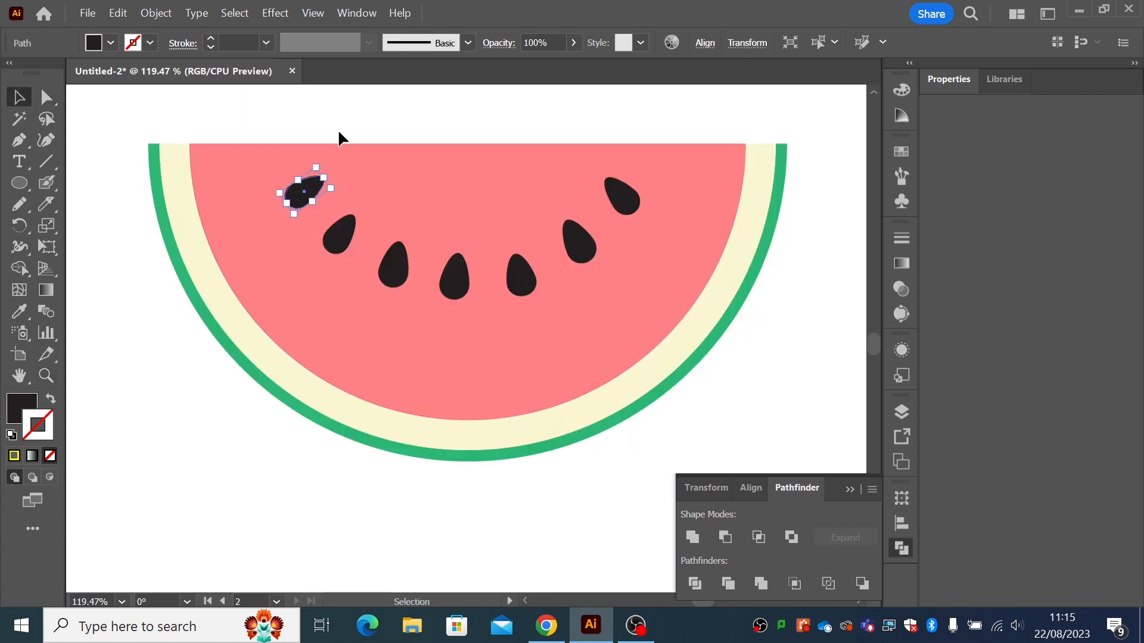
pyautogui.click(338, 129)
# Rotate the two rightmost seeds slightly counterclockwise and move the second from the right a little outward.
pyautogui.click(604, 181)
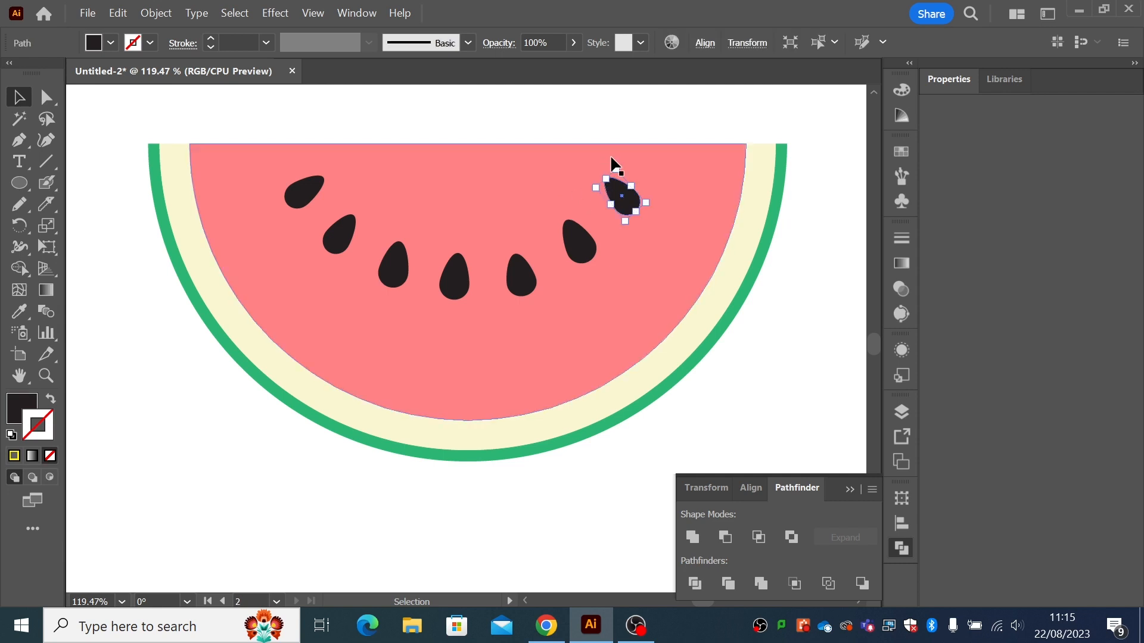
pyautogui.moveTo(619, 164); pyautogui.dragTo(628, 195)
pyautogui.click(597, 133)
pyautogui.moveTo(603, 238); pyautogui.dragTo(598, 204)
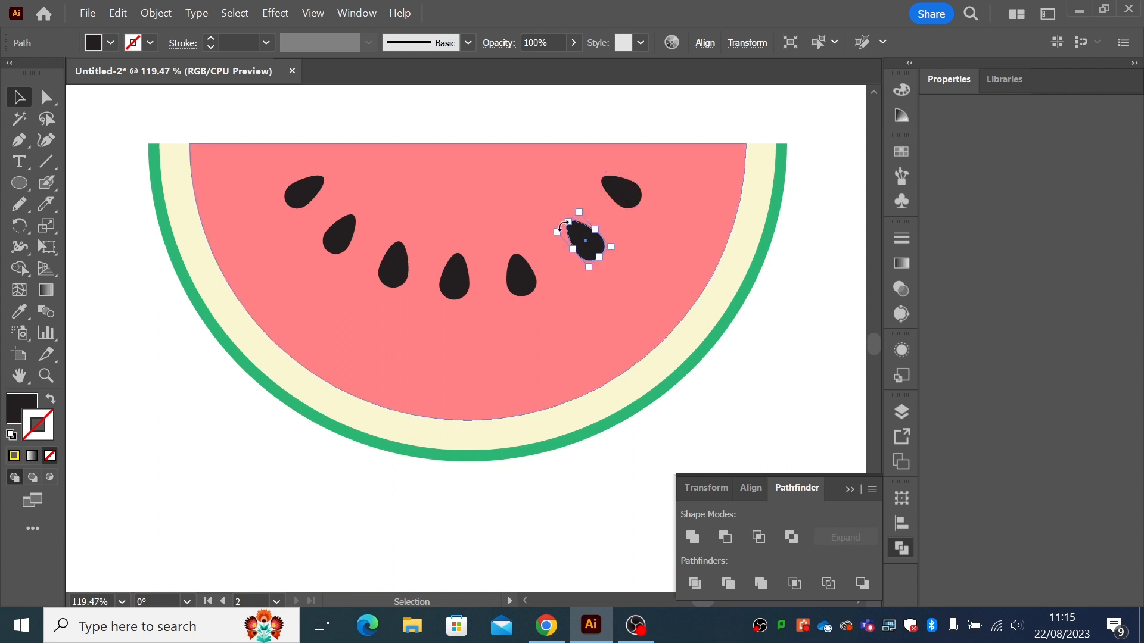
# Shift the centre seed and its right-hand neighbour slightly right, and tilt the third seed from the left slightly clockwise.
pyautogui.moveTo(531, 274); pyautogui.dragTo(472, 283)
pyautogui.click(402, 271)
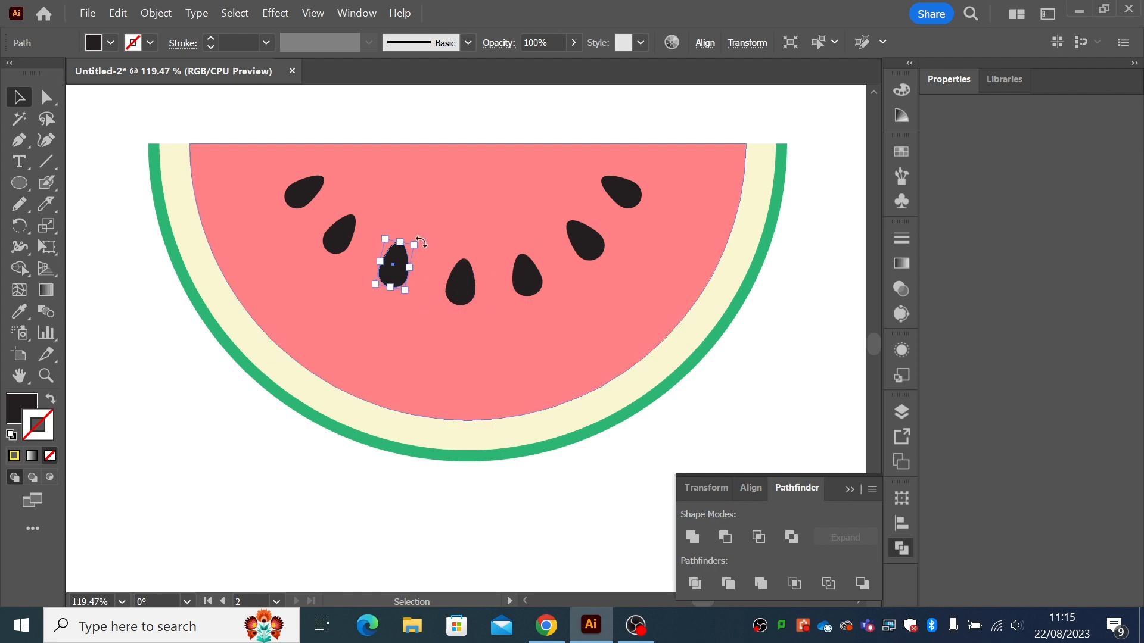
pyautogui.moveTo(405, 271); pyautogui.dragTo(408, 274)
pyautogui.click(408, 129)
# Rotate the two leftmost seeds slightly clockwise and move the second and third seeds from the left a little outward.
pyautogui.click(338, 243)
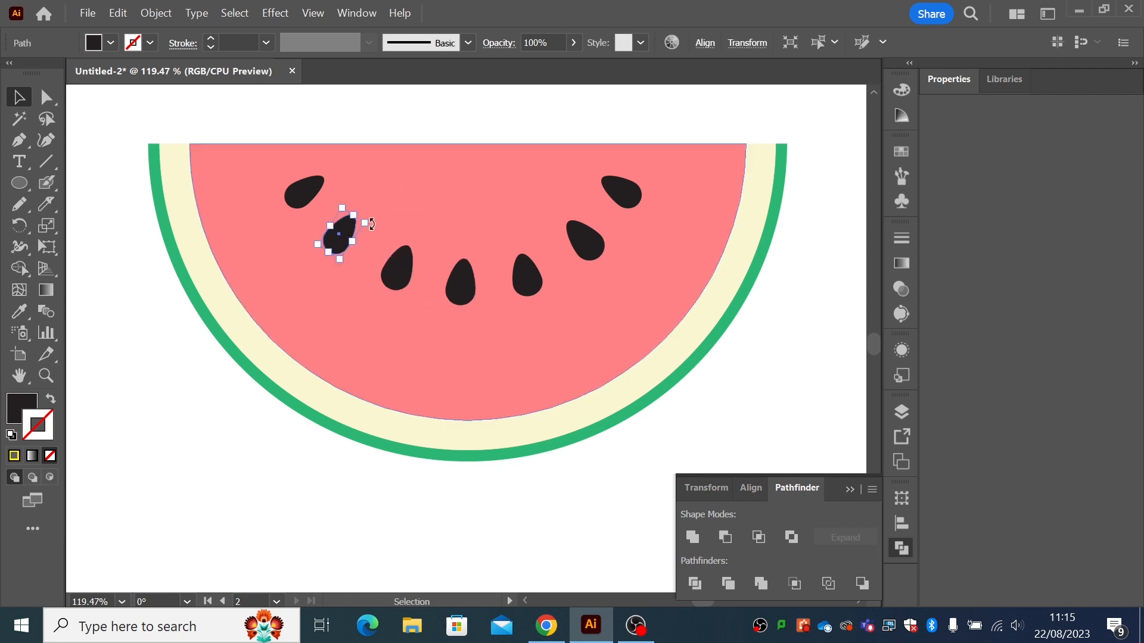
pyautogui.click(304, 192)
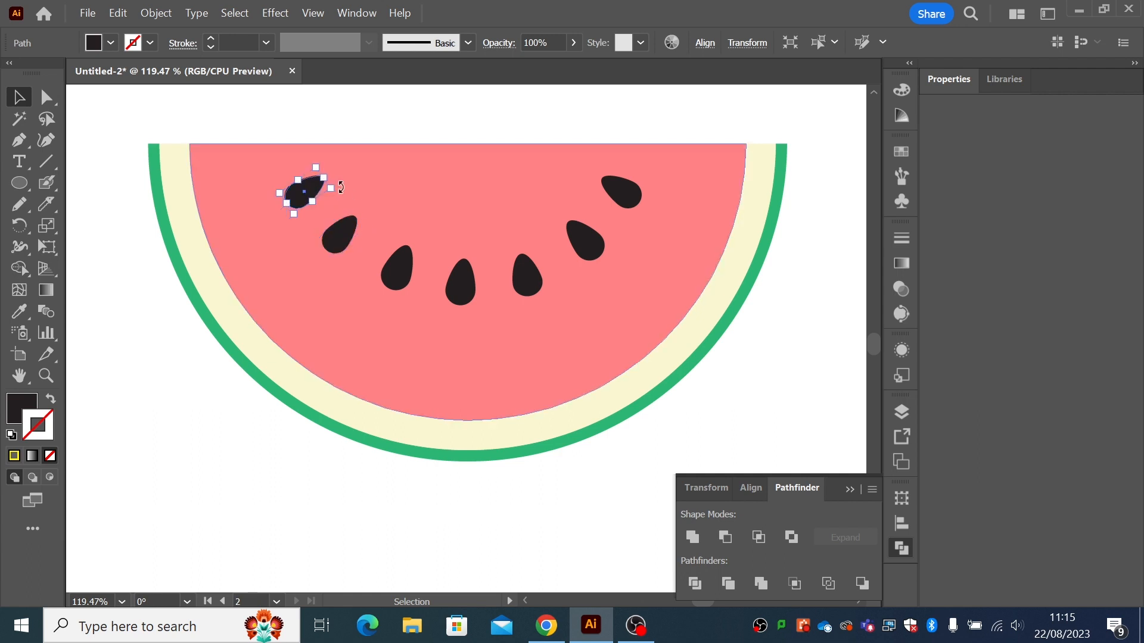
pyautogui.moveTo(333, 192); pyautogui.dragTo(341, 187)
pyautogui.click(356, 124)
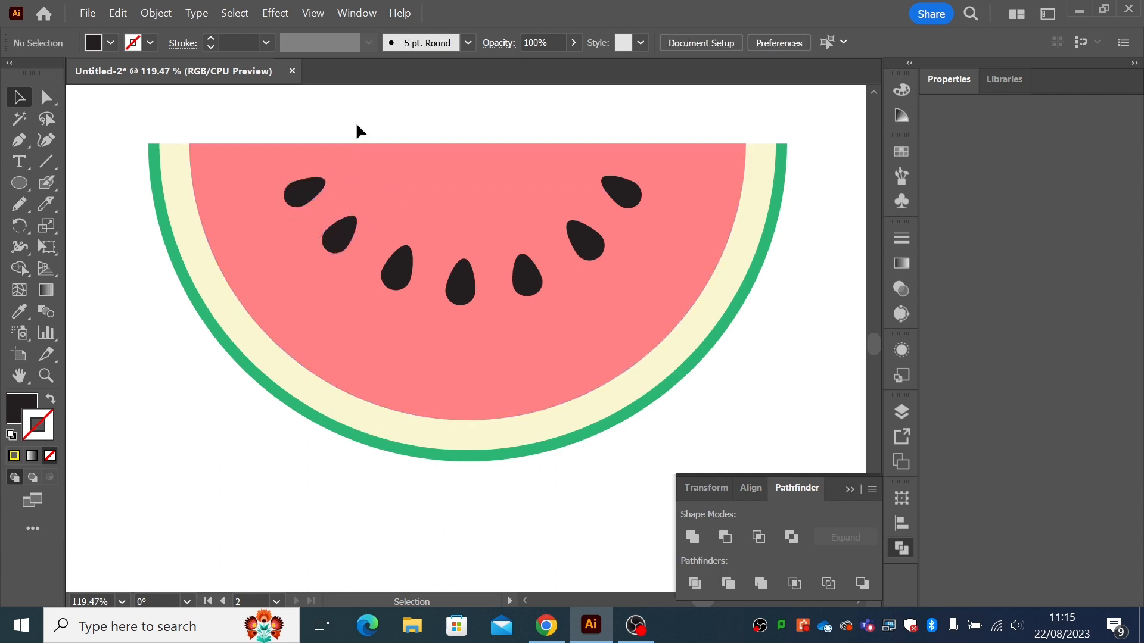
pyautogui.moveTo(350, 247); pyautogui.dragTo(392, 276)
pyautogui.click(424, 123)
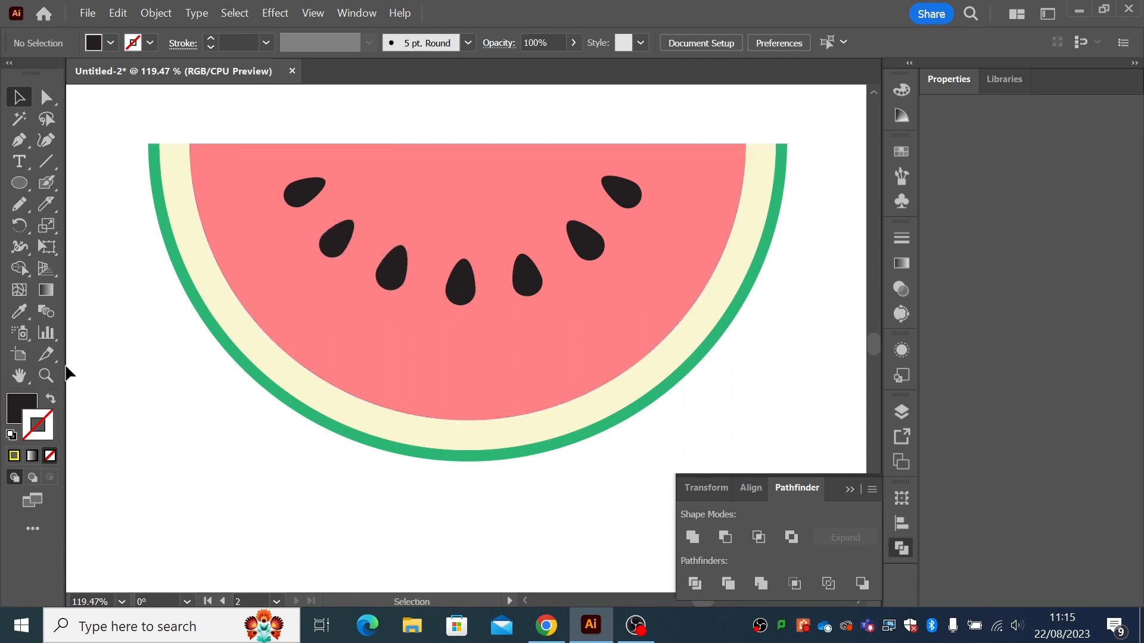
# Group all the layers and seeds of the watermelon slice.
pyautogui.click(46, 376)
pyautogui.keyDown('alt'); pyautogui.click(434, 340); pyautogui.keyUp('alt')
pyautogui.keyDown('alt'); pyautogui.click(439, 343); pyautogui.keyUp('alt')
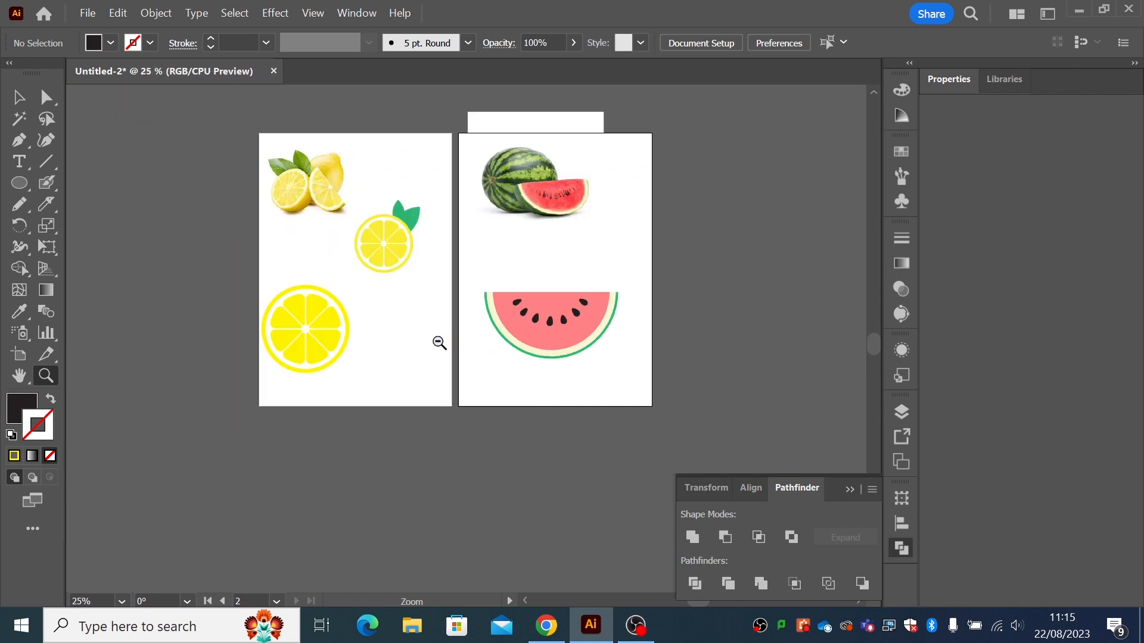
pyautogui.moveTo(439, 343); pyautogui.dragTo(373, 325)
pyautogui.click(22, 98)
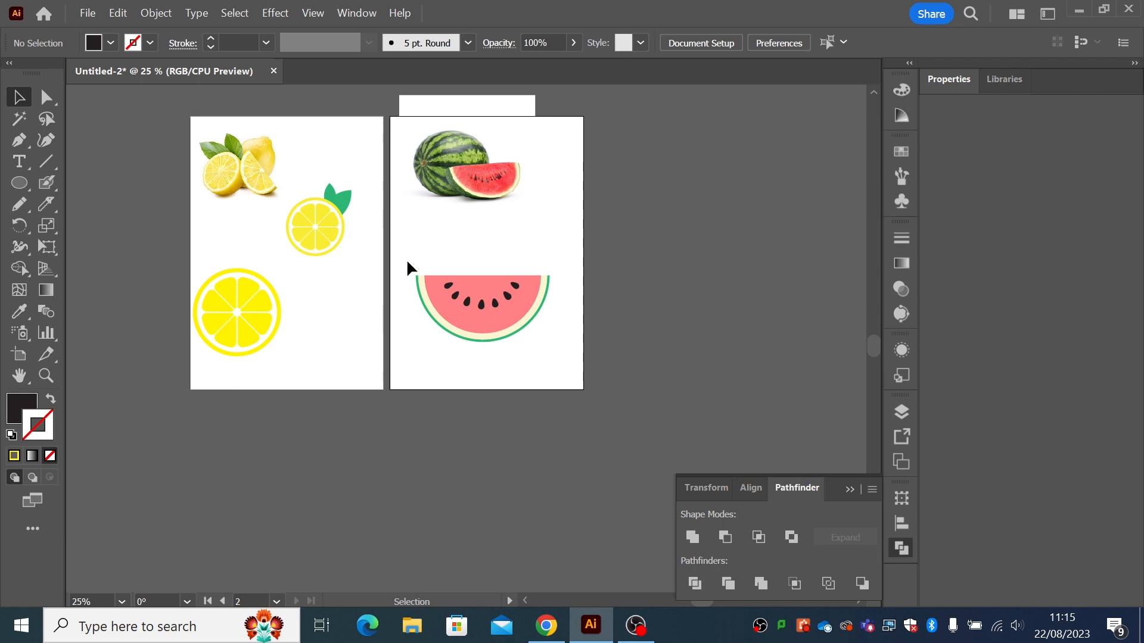
pyautogui.moveTo(408, 262); pyautogui.dragTo(562, 351)
pyautogui.click(156, 13)
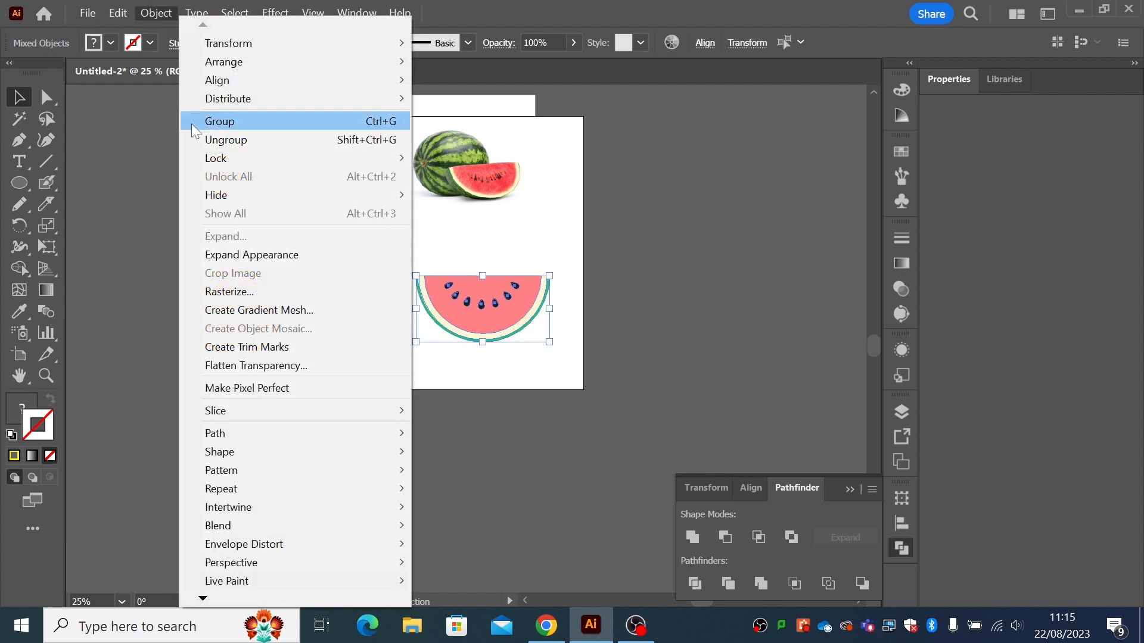
pyautogui.click(200, 120)
# Move the grouped slice lower on the artboard and place a scaled-down duplicate between it and the photo.
pyautogui.moveTo(466, 300); pyautogui.dragTo(460, 335)
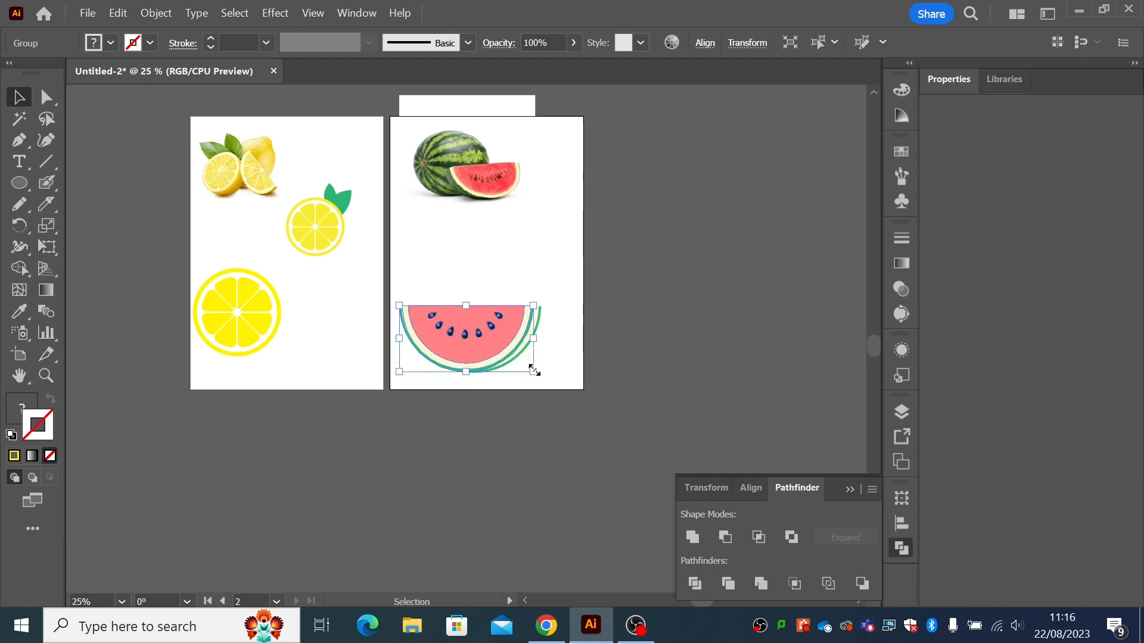
pyautogui.moveTo(535, 370); pyautogui.dragTo(541, 245)
pyautogui.click(561, 217)
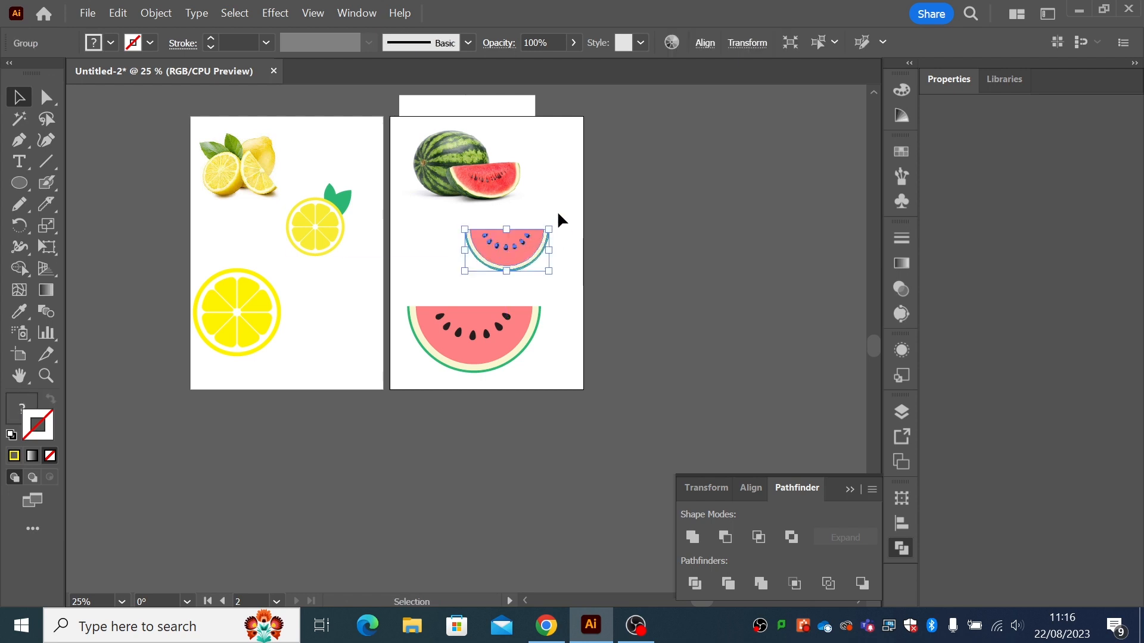
pyautogui.click(558, 215)
# Change the fill of only the pink flesh inside the small grouped slice to the darker red F7636D.
pyautogui.press('z')
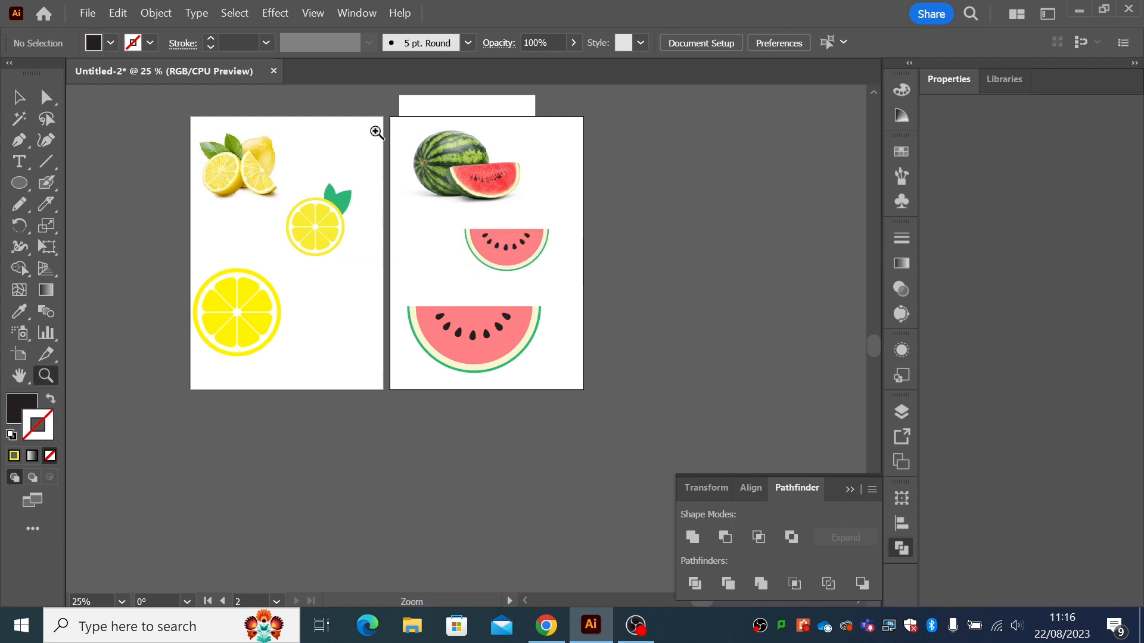
pyautogui.moveTo(376, 109); pyautogui.dragTo(642, 406)
pyautogui.click(47, 97)
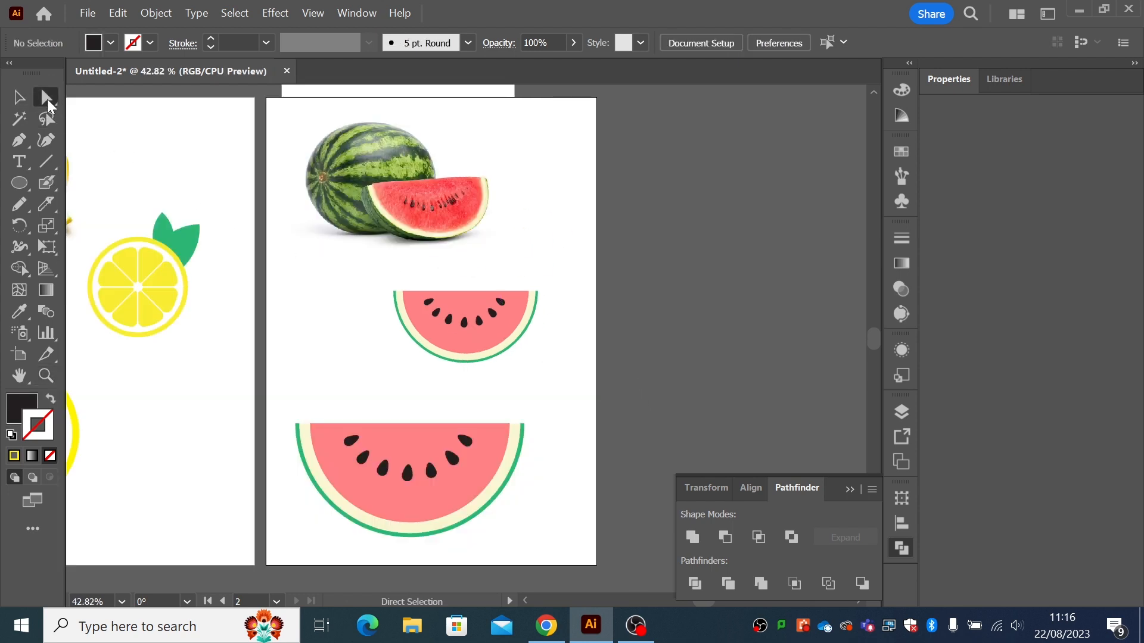
pyautogui.click(118, 138)
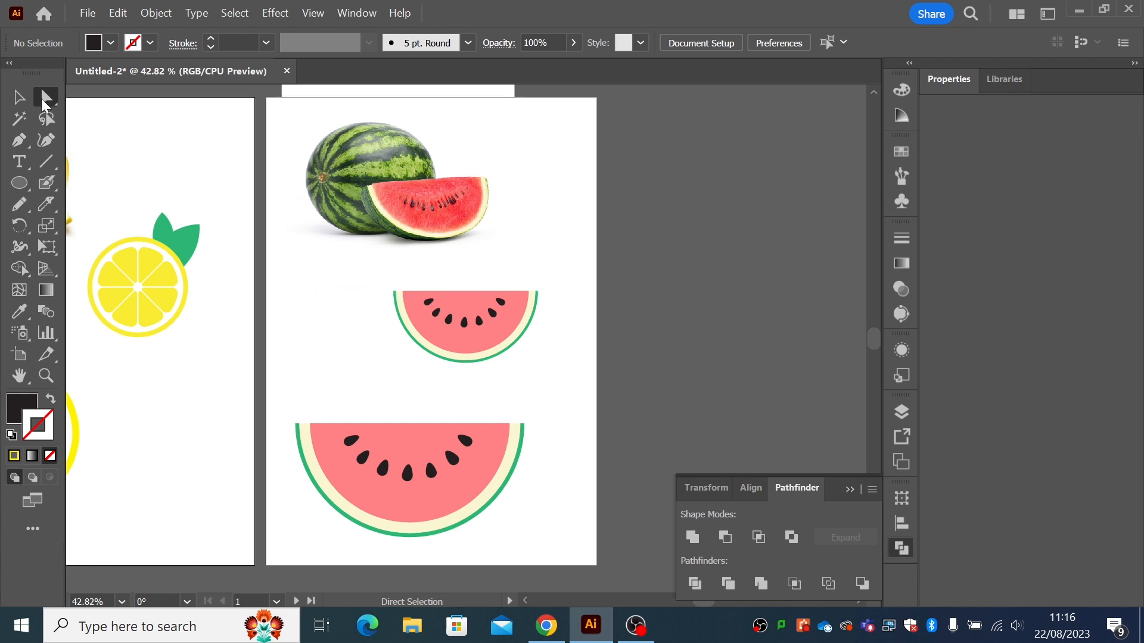
pyautogui.click(437, 338)
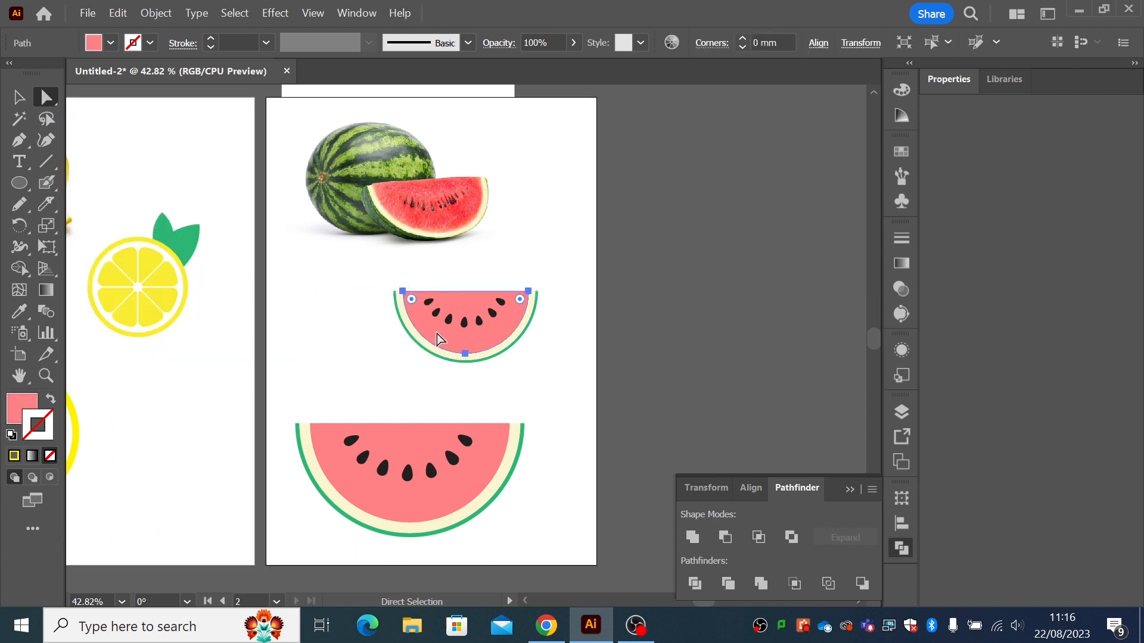
pyautogui.click(33, 402)
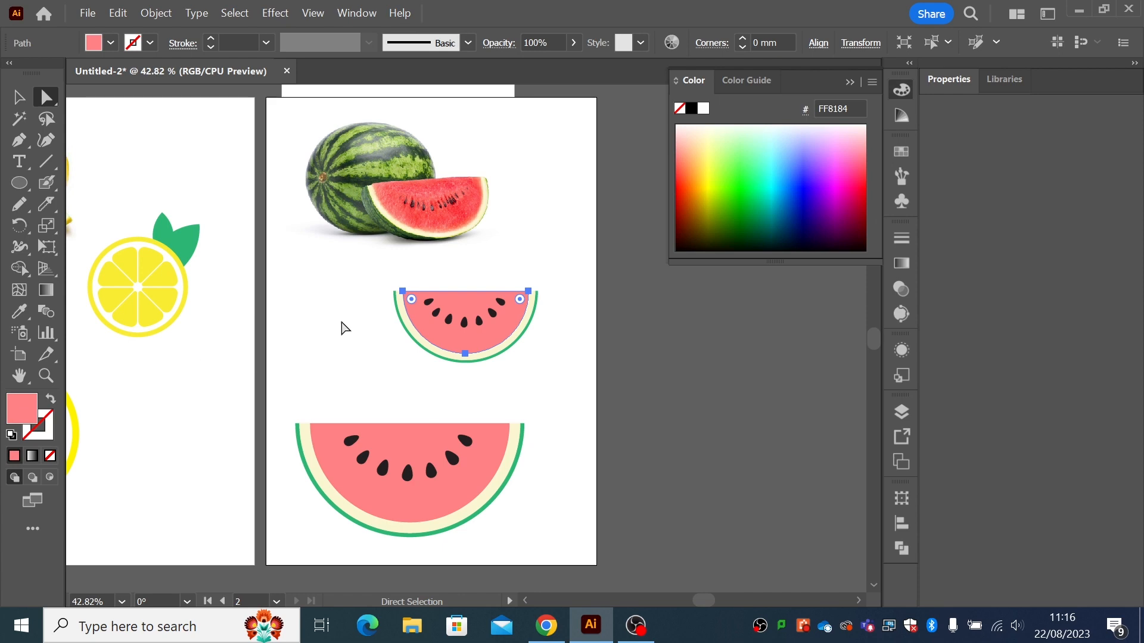
pyautogui.doubleClick(27, 407)
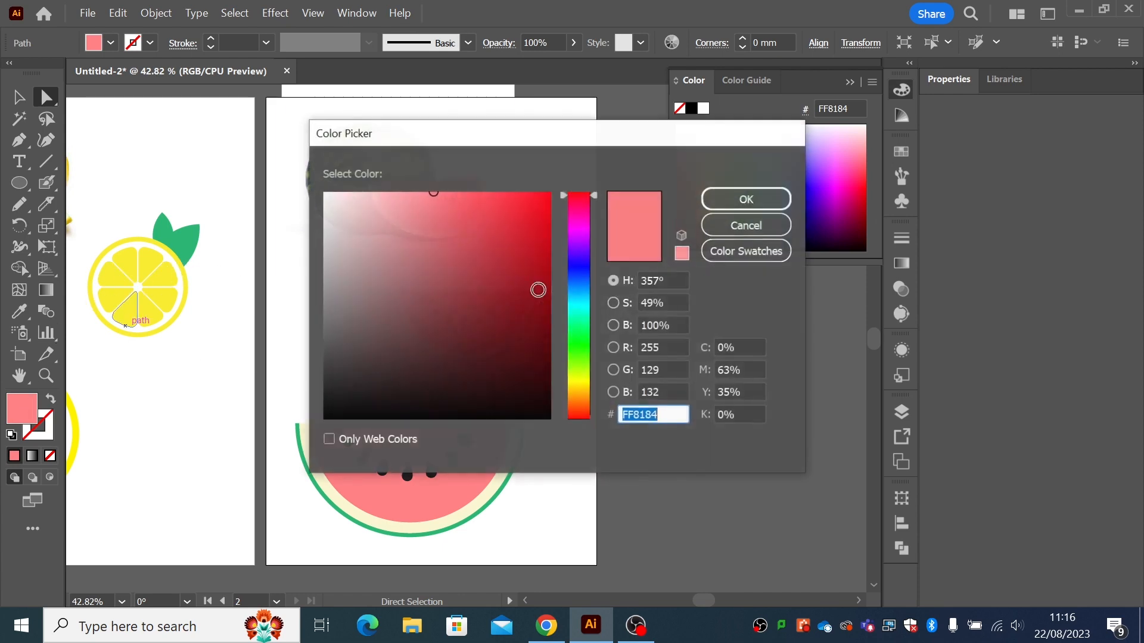
pyautogui.moveTo(518, 140); pyautogui.dragTo(654, 142)
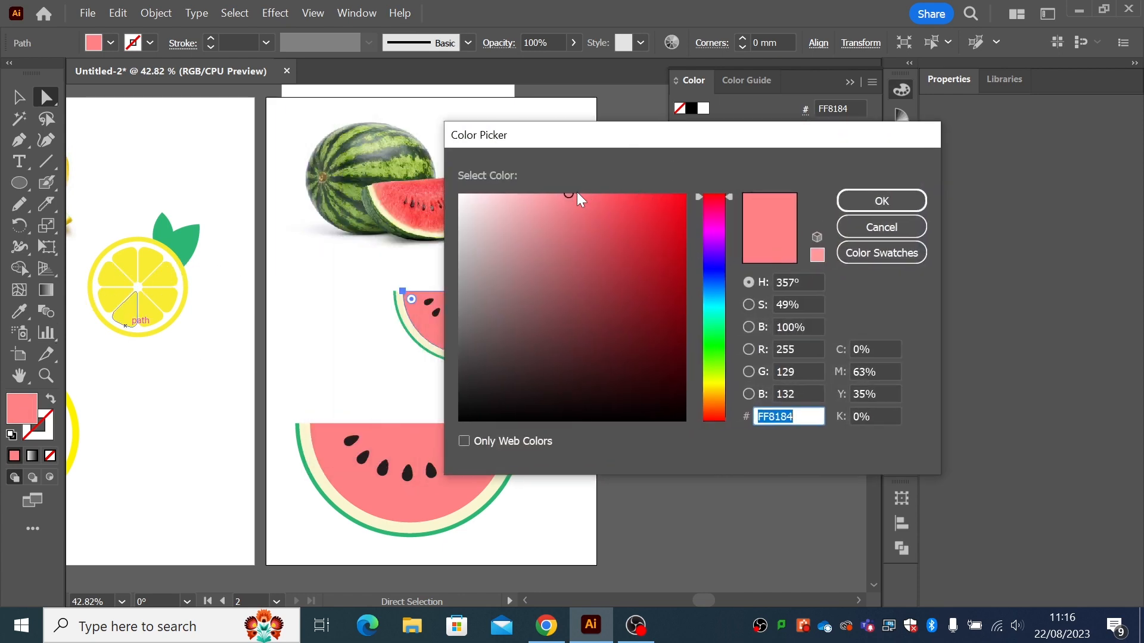
pyautogui.moveTo(571, 139); pyautogui.dragTo(655, 143)
pyautogui.moveTo(650, 197); pyautogui.dragTo(680, 201)
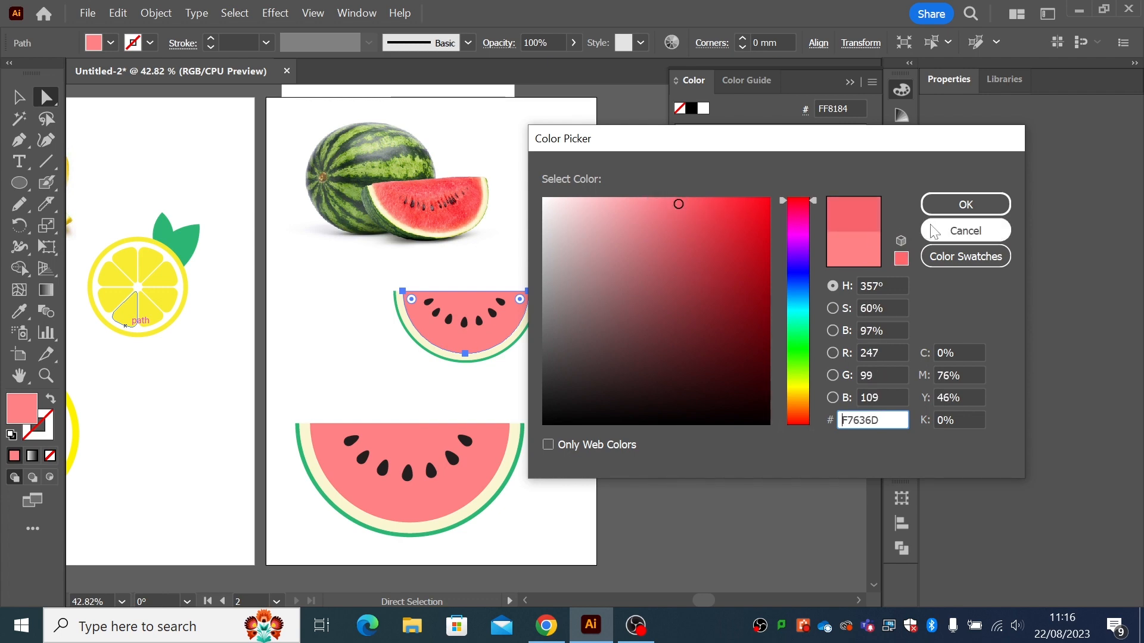
pyautogui.click(953, 206)
pyautogui.click(19, 97)
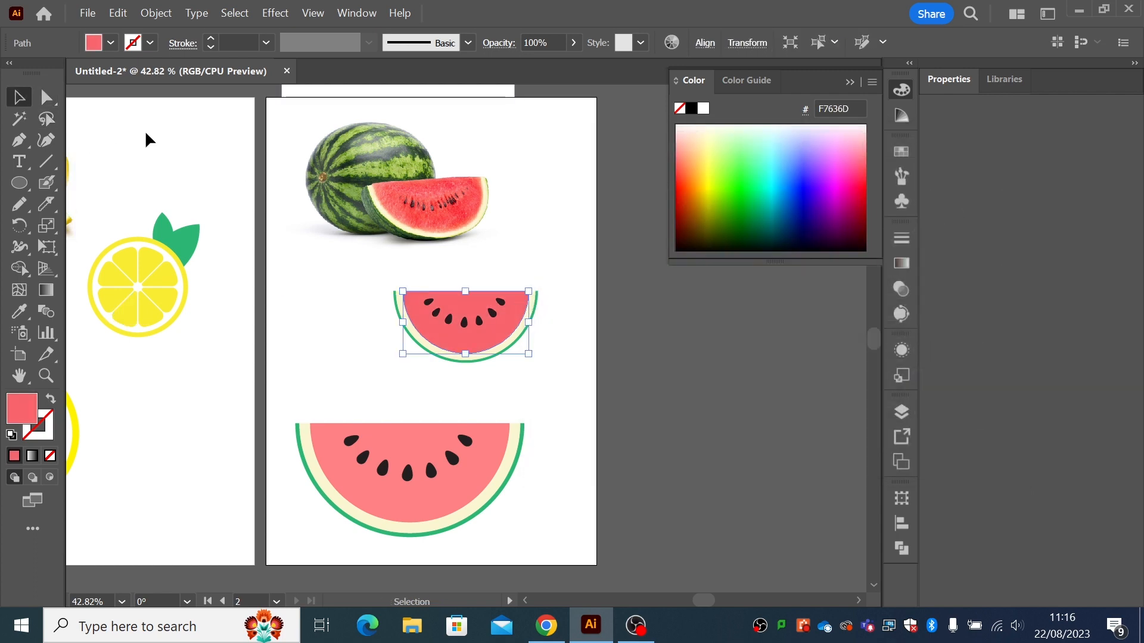
pyautogui.click(203, 173)
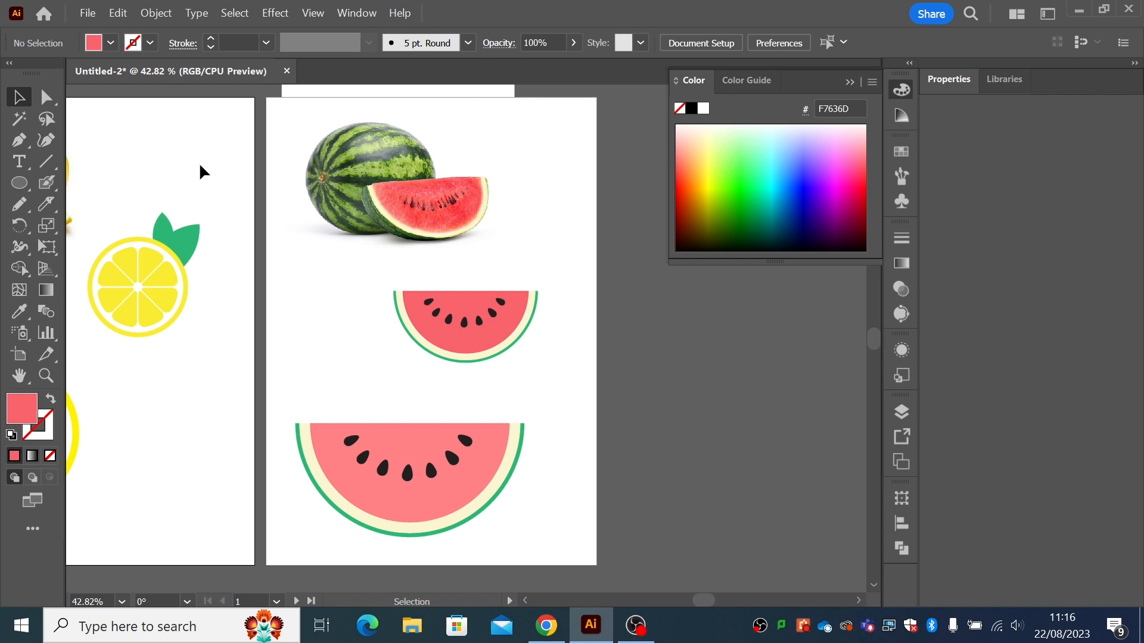
# Try filling the entire small watermelon group with the blue swatch 00AEEF.
pyautogui.click(399, 324)
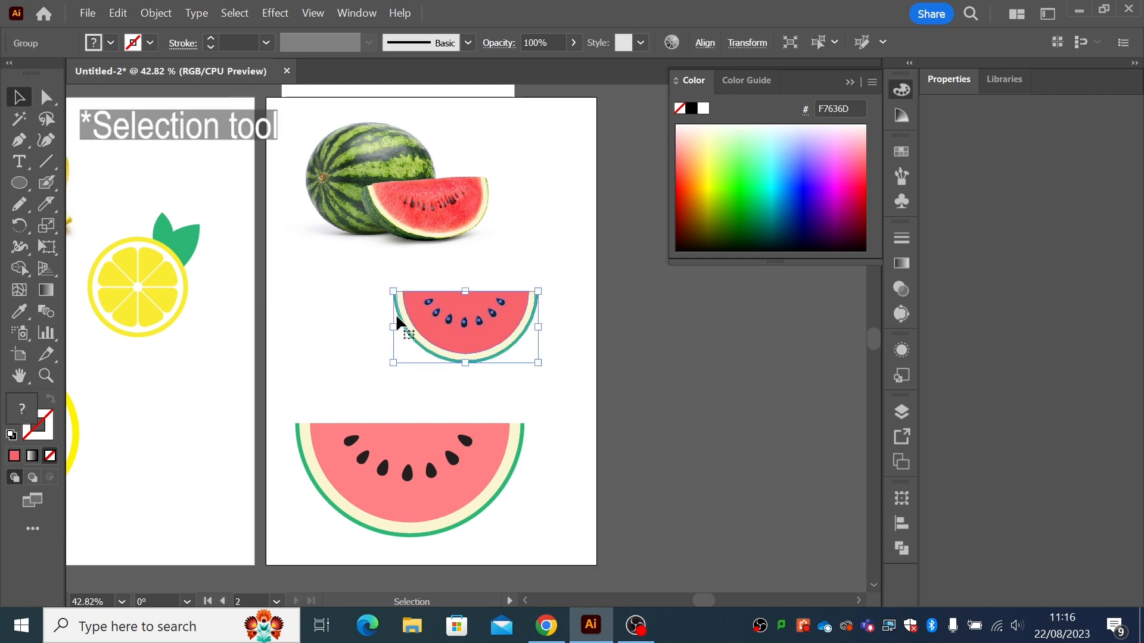
pyautogui.click(111, 43)
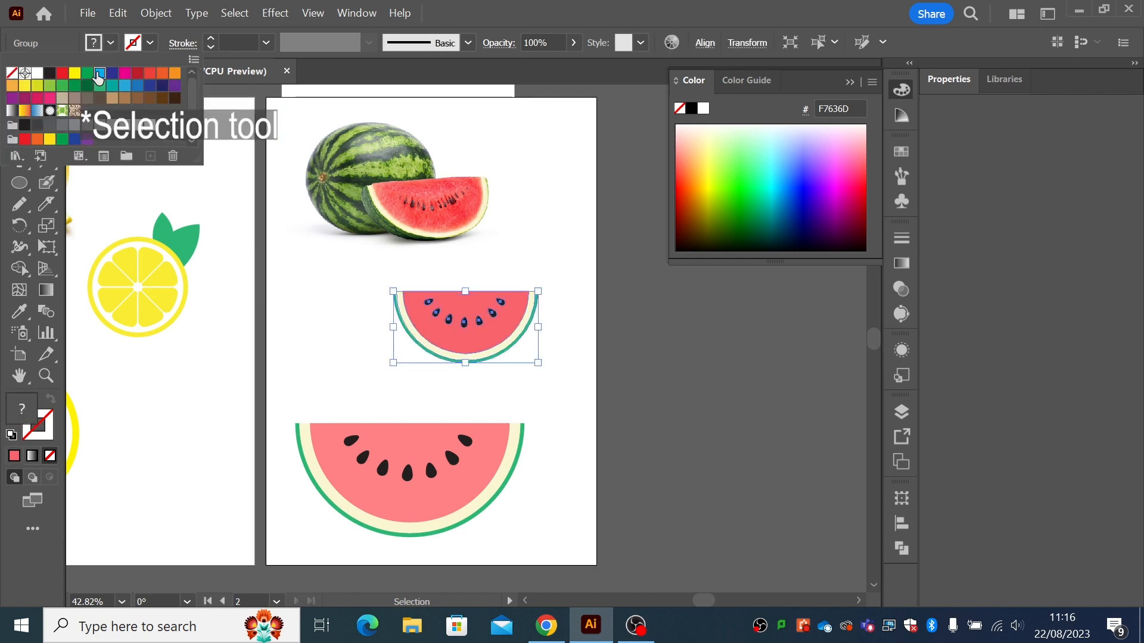
pyautogui.click(104, 156)
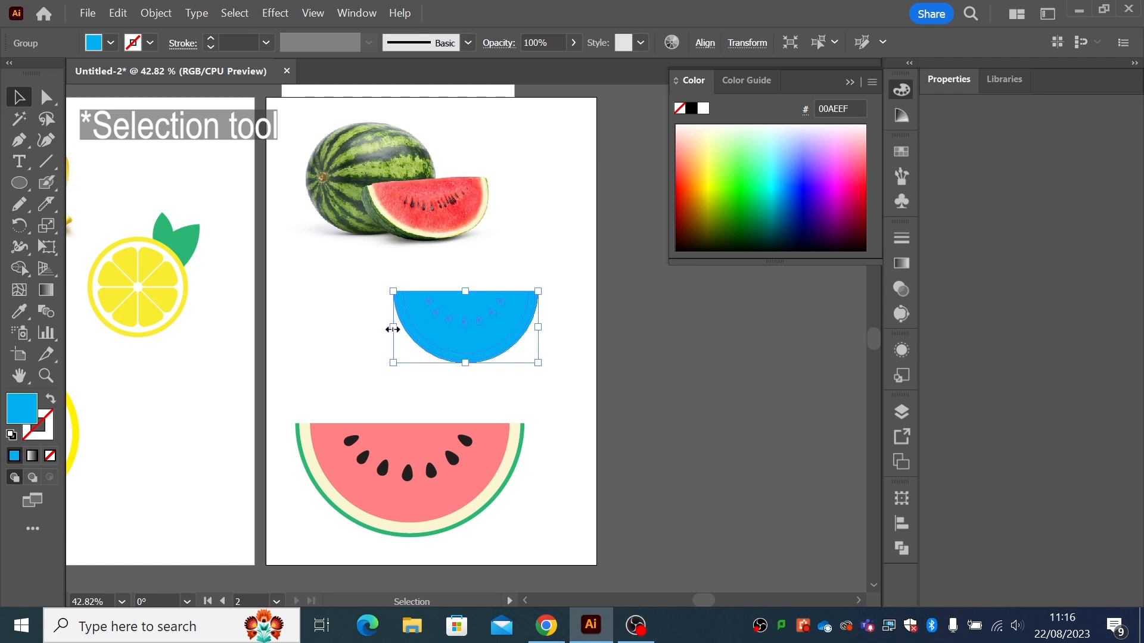
pyautogui.hotkey('ctrl', 'z')
pyautogui.click(356, 329)
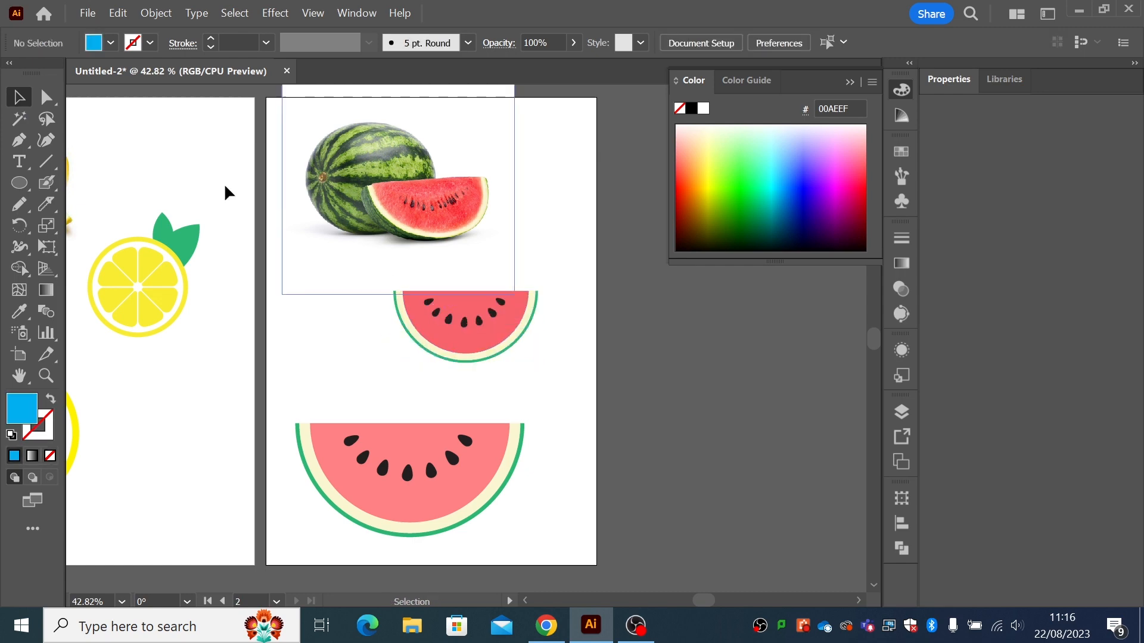
# Select individual layers of the small slice, including its green rind, without ungrouping it.
pyautogui.click(48, 98)
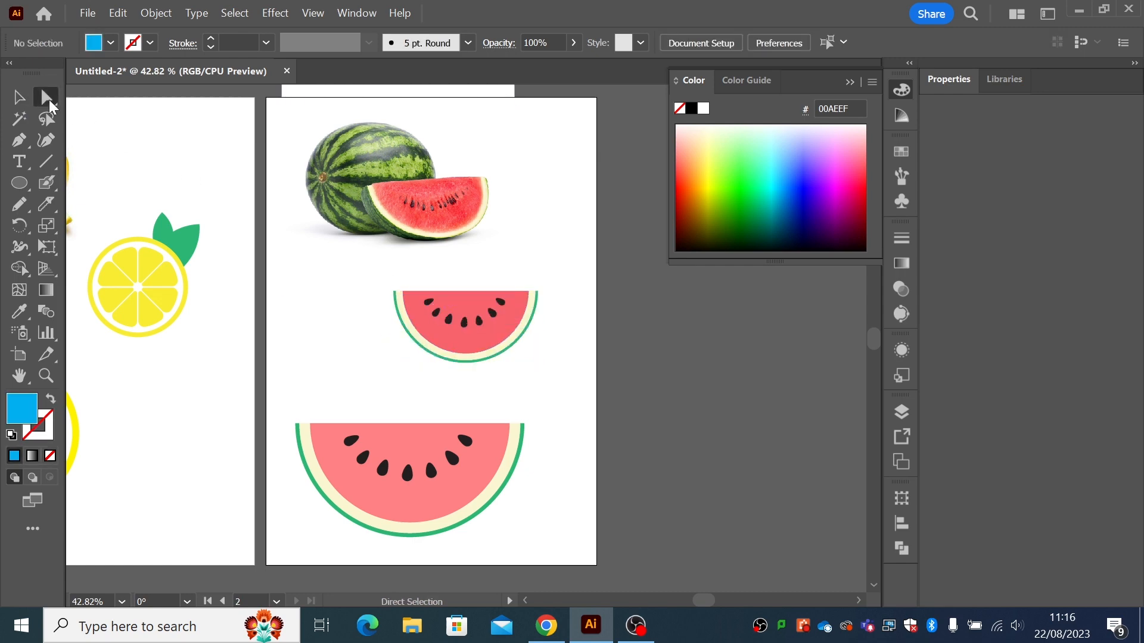
pyautogui.click(415, 319)
pyautogui.click(399, 337)
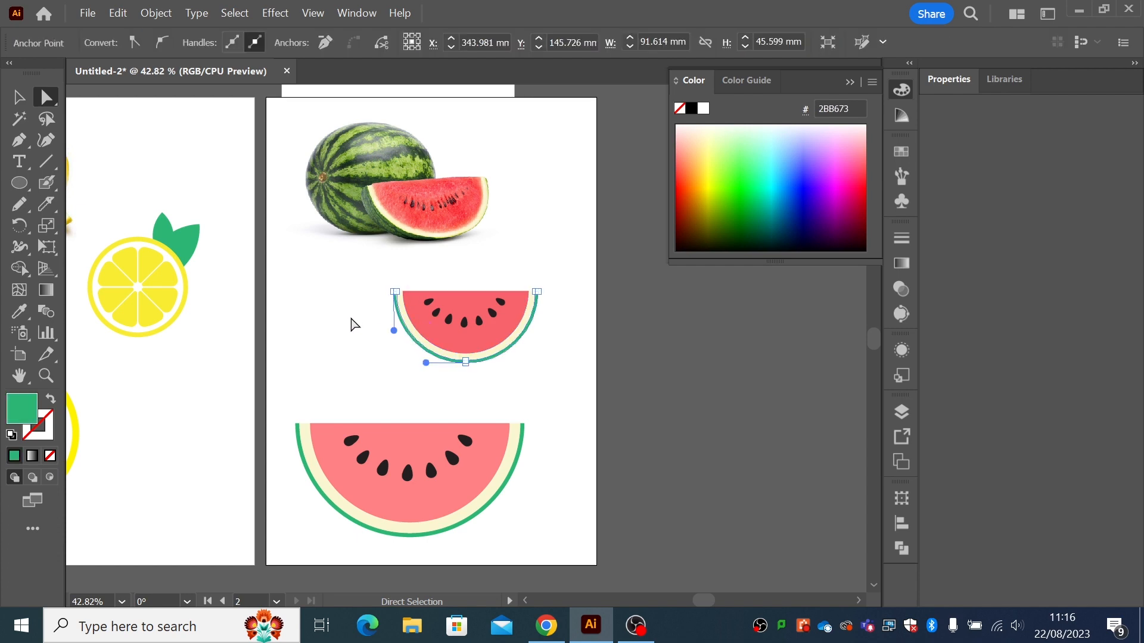
pyautogui.click(351, 324)
pyautogui.click(18, 97)
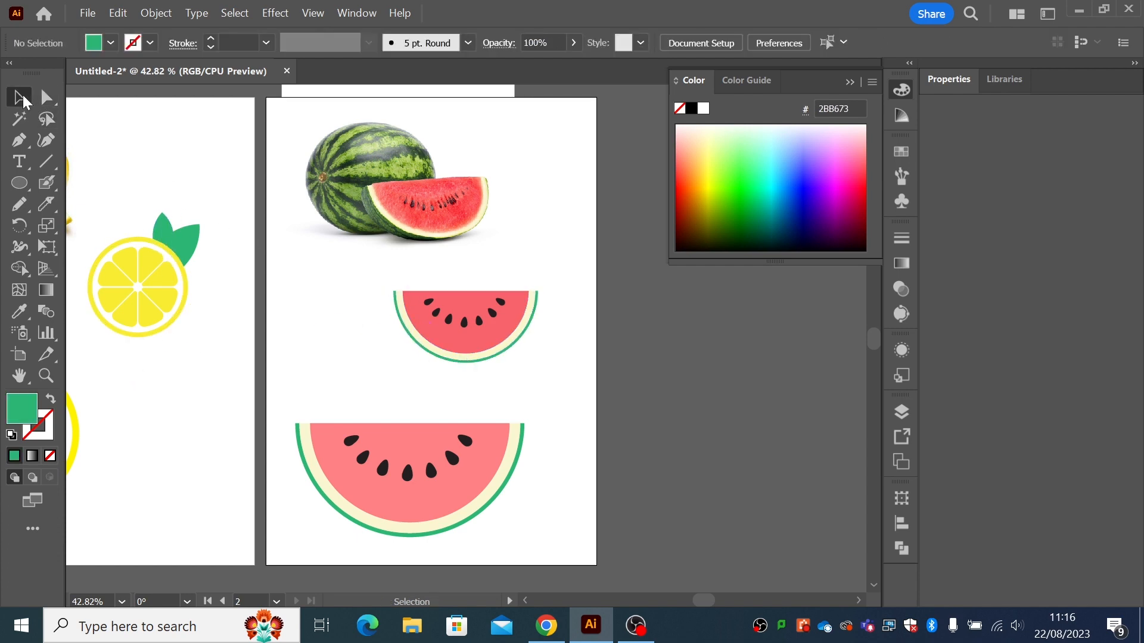